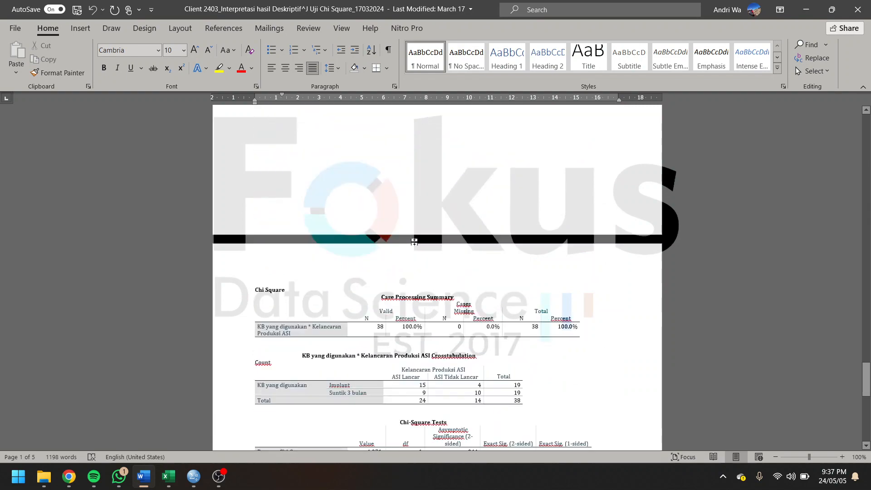
Switch from the Word report to the Excel workbook and review the respondent name, Alamat and Pendidikan columns in Sheet1.
scroll(414, 245, "up", 15)
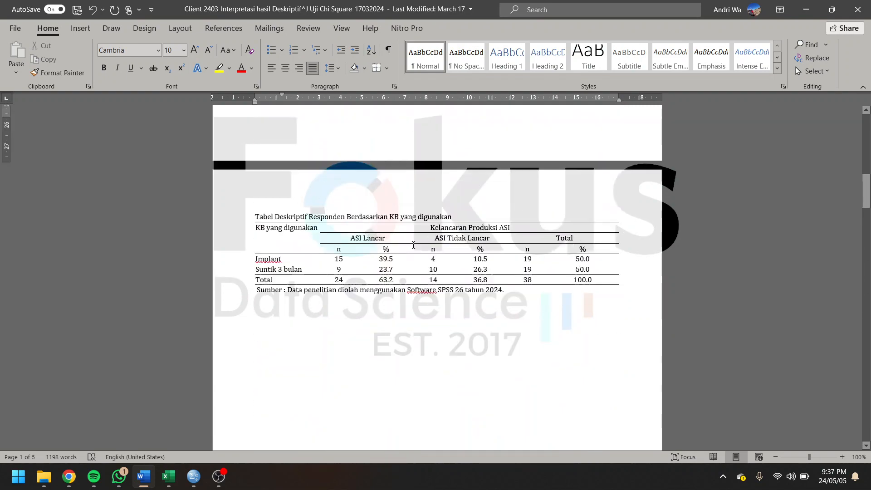
left_click(802, 17)
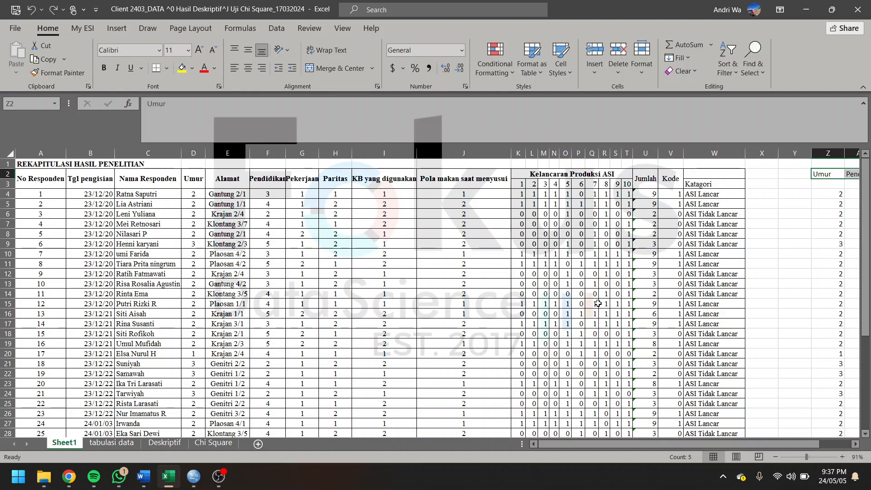
left_click(171, 231)
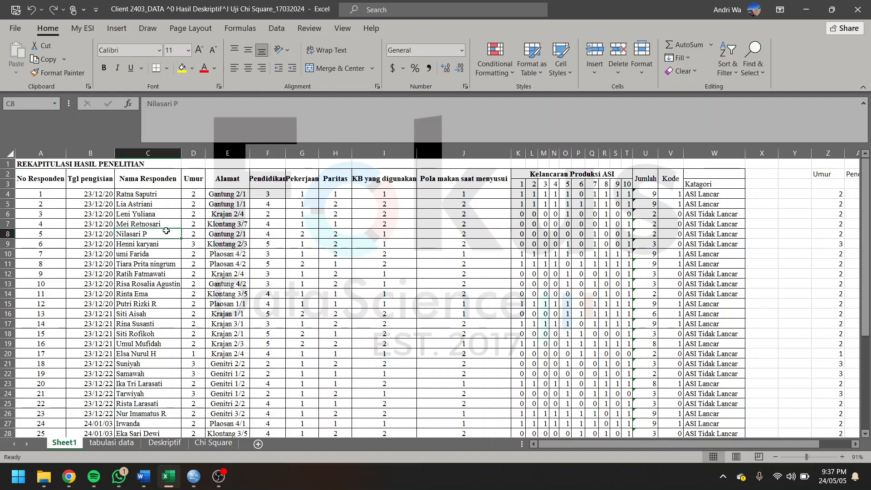
scroll(190, 222, "down", 5)
scroll(189, 217, "up", 5)
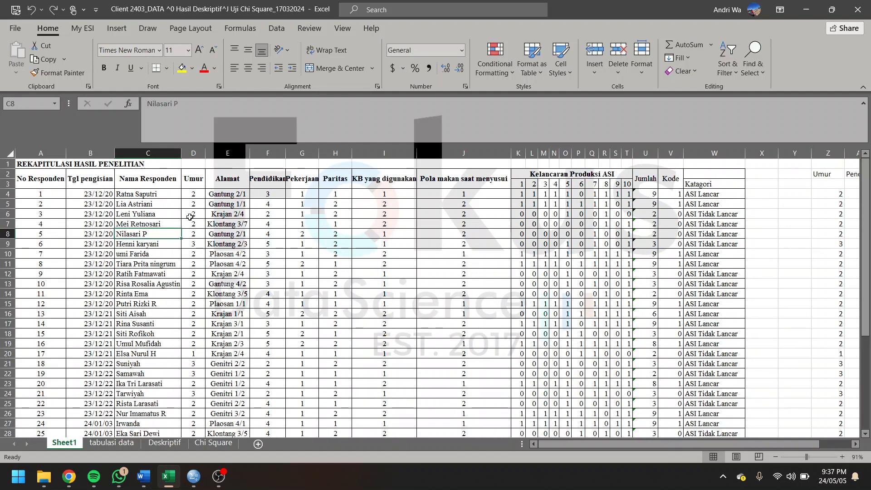
left_click(149, 213)
left_click(165, 195)
left_click(219, 205)
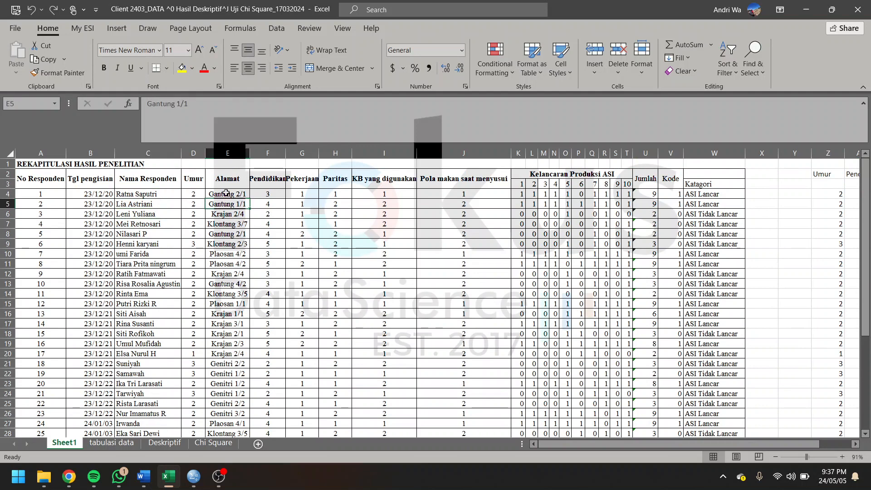
left_click(226, 193)
left_click(222, 225)
left_click(233, 262)
left_click(282, 205)
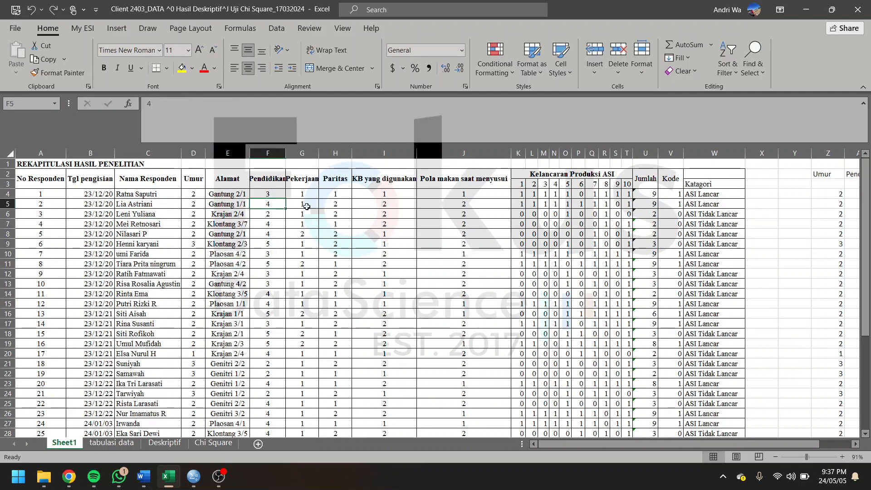
Examine the Pendidikan, Pekerjaan, Paritas, KB yang digunakan and Kelancaran Produksi ASI data in Sheet1.
left_click(365, 216)
left_click(304, 205)
left_click(278, 195)
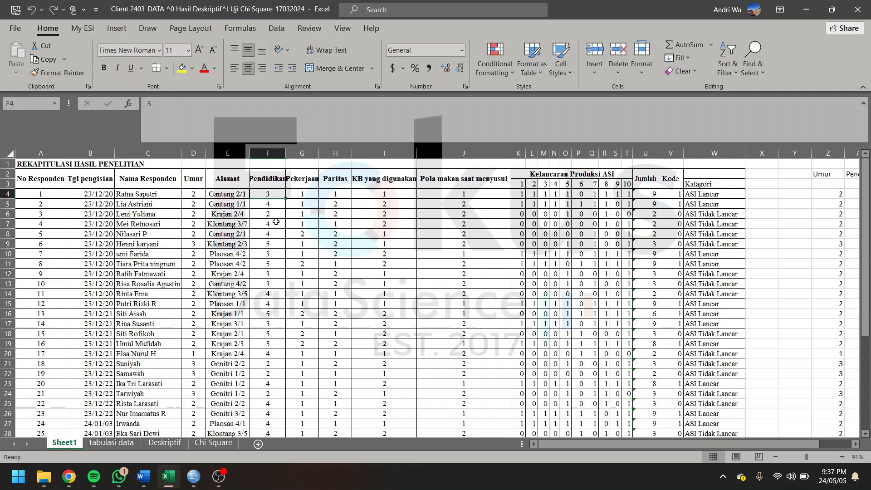
left_click(341, 230)
left_click(267, 212)
scroll(333, 219, "right", 5)
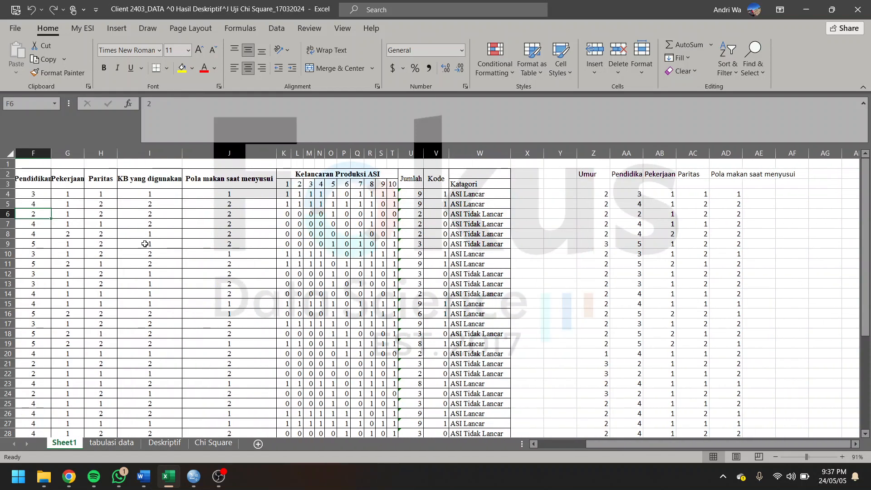
mouse_move(227, 482)
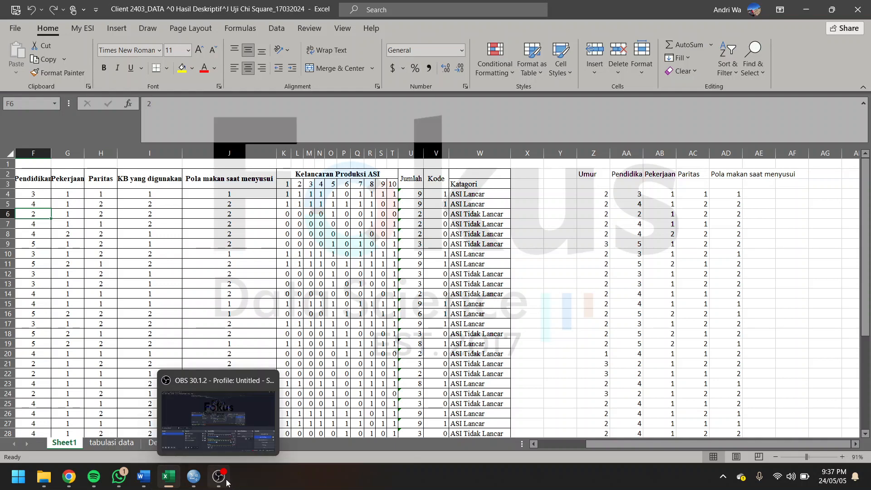
left_click(565, 255)
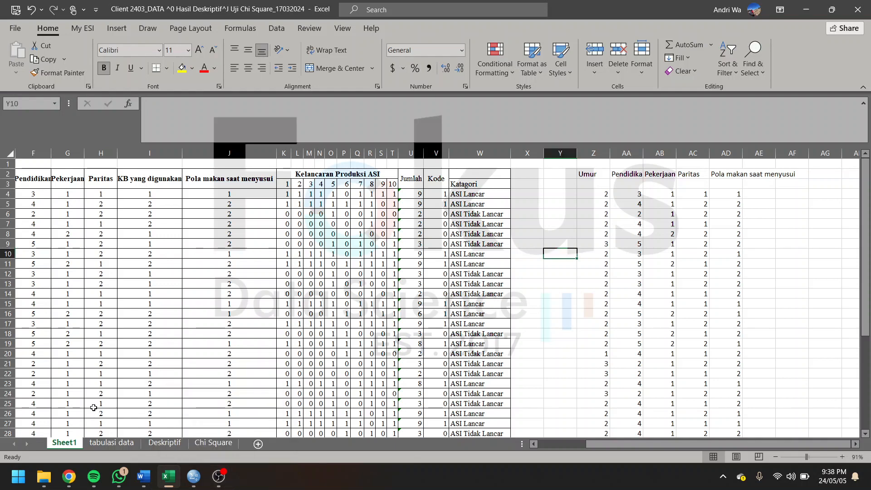
scroll(104, 424, "left", 2)
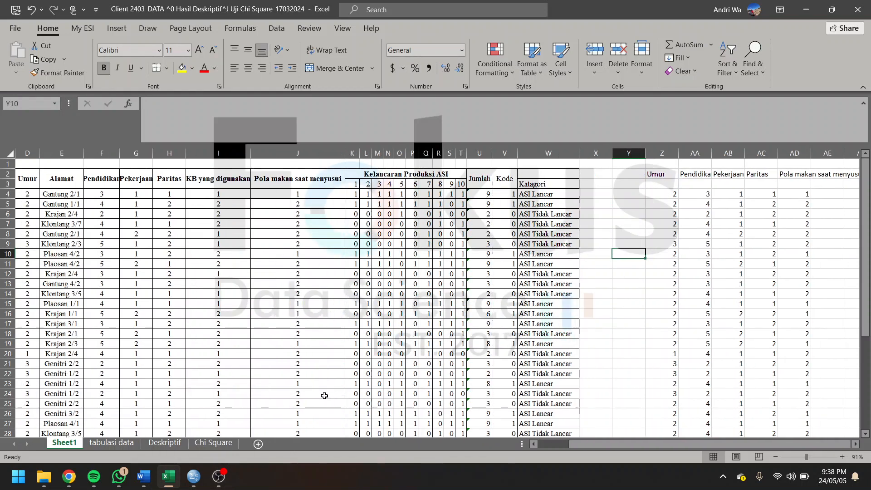
Open the tabulasi data sheet and review the coded variable columns from Umur to KB yang digunakan.
left_click(97, 444)
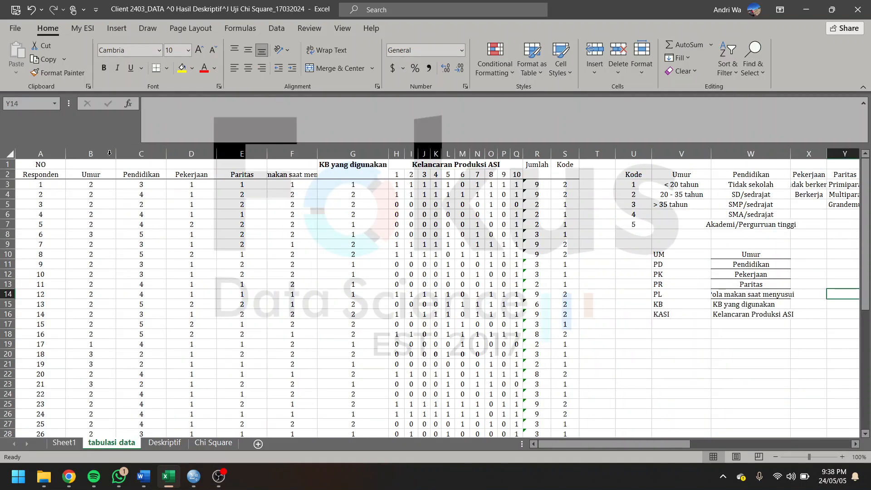
left_click(88, 154)
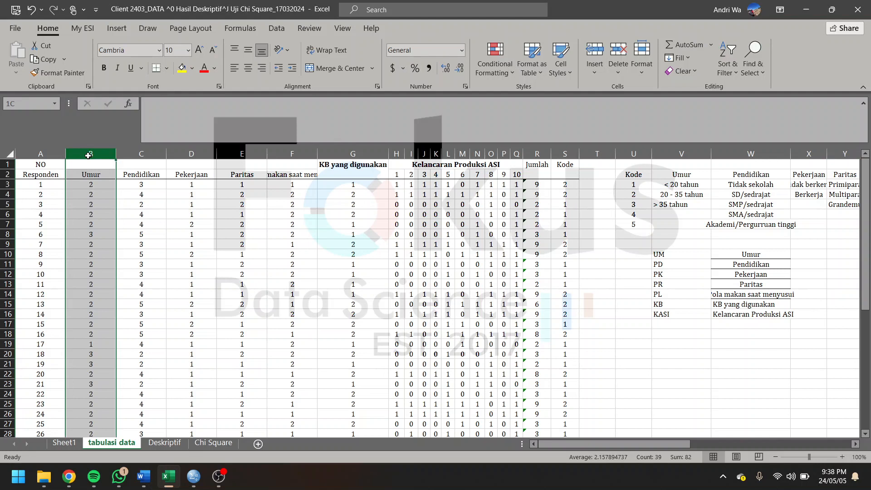
left_click(91, 175)
left_click_drag(96, 154, 352, 165)
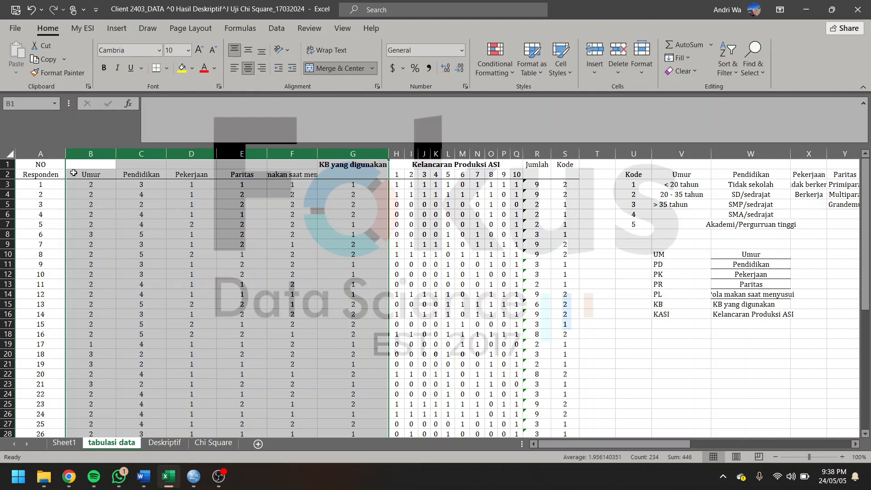
left_click(93, 177)
left_click(97, 192)
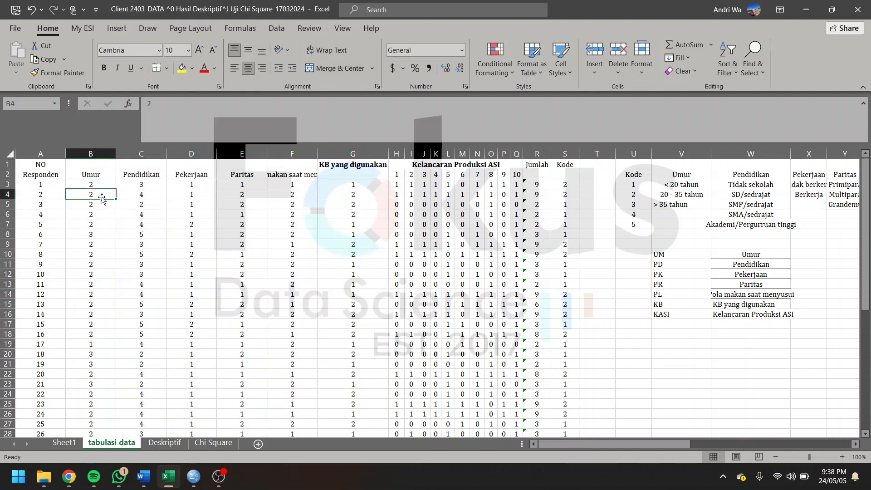
Examine the code legend in tabulasi data, from Kode and Umur through Kelancaran Produksi ASI.
left_click(700, 183)
left_click_drag(637, 174, 751, 183)
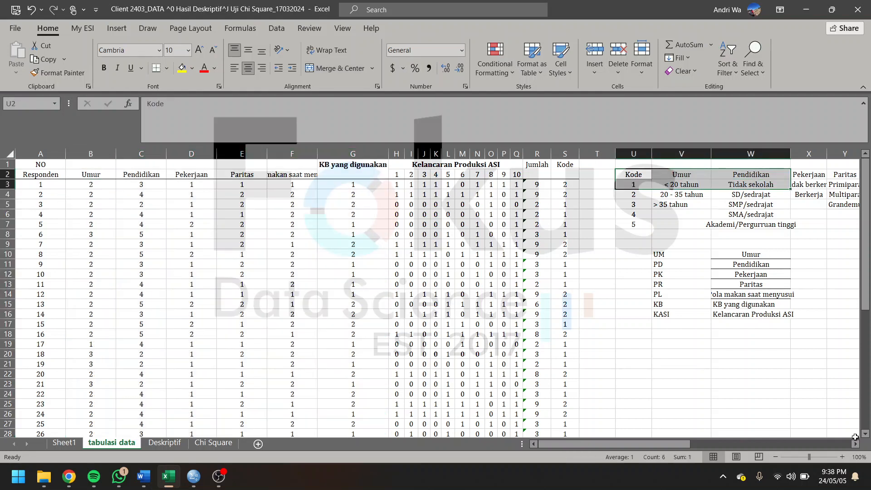
scroll(855, 437, "right", 5)
left_click(604, 264)
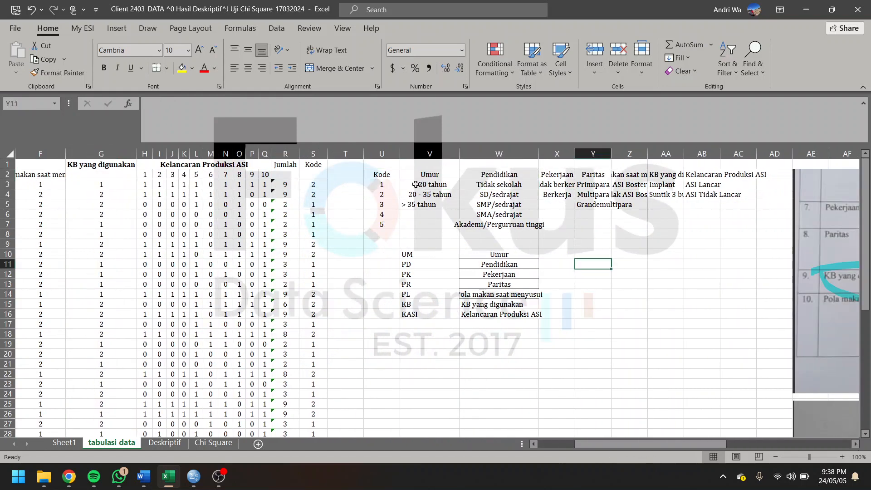
left_click_drag(382, 175, 739, 224)
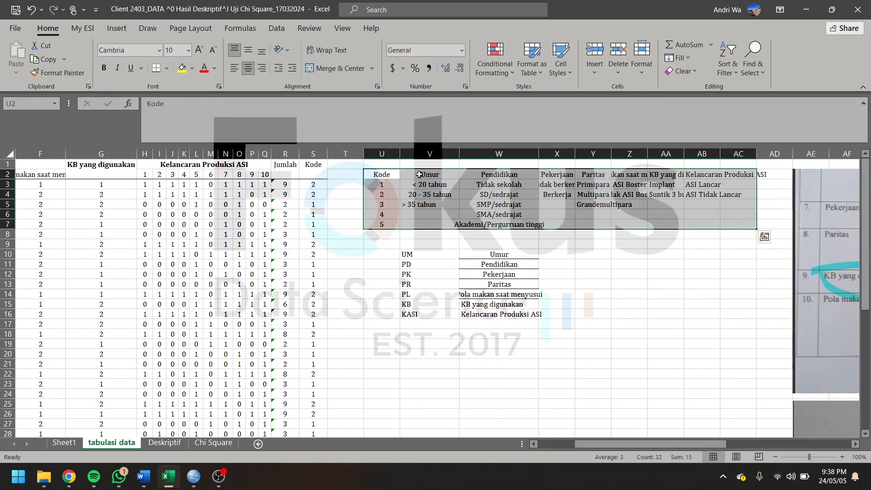
left_click_drag(420, 174, 695, 174)
left_click(674, 255)
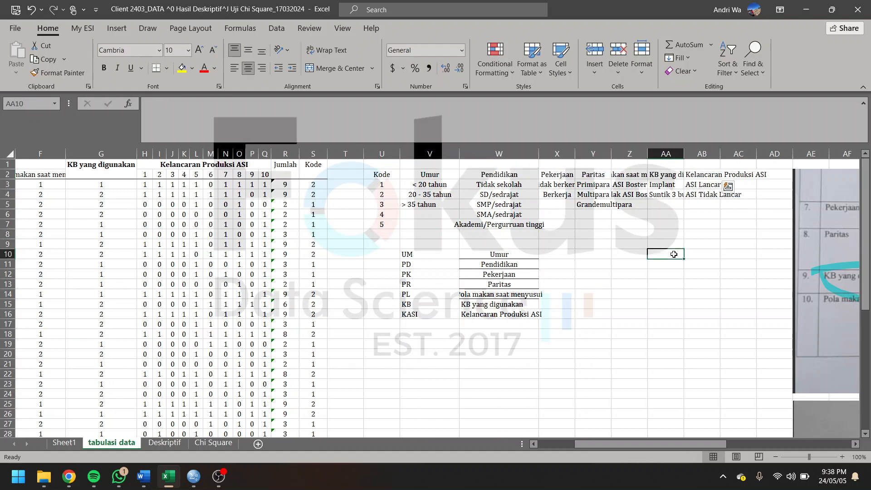
scroll(602, 231, "left", 5)
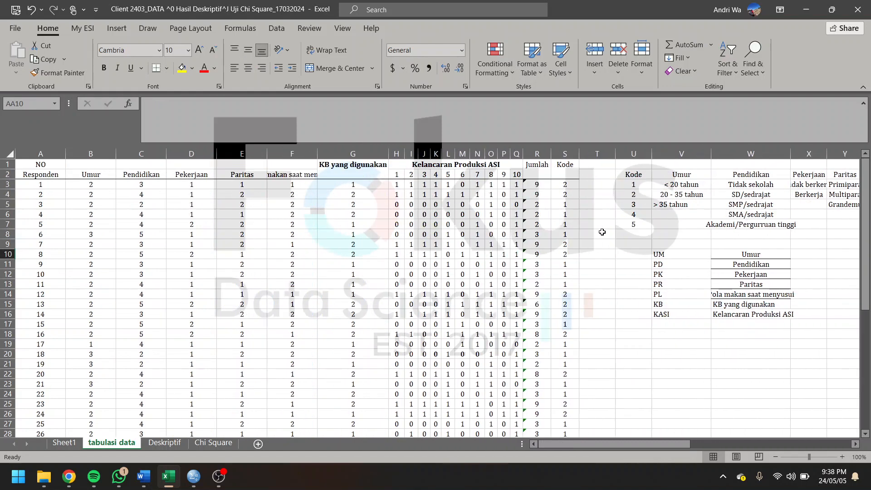
Match the first respondent's Umur code 2 to the 20 - 35 tahun category in the legend.
left_click(89, 182)
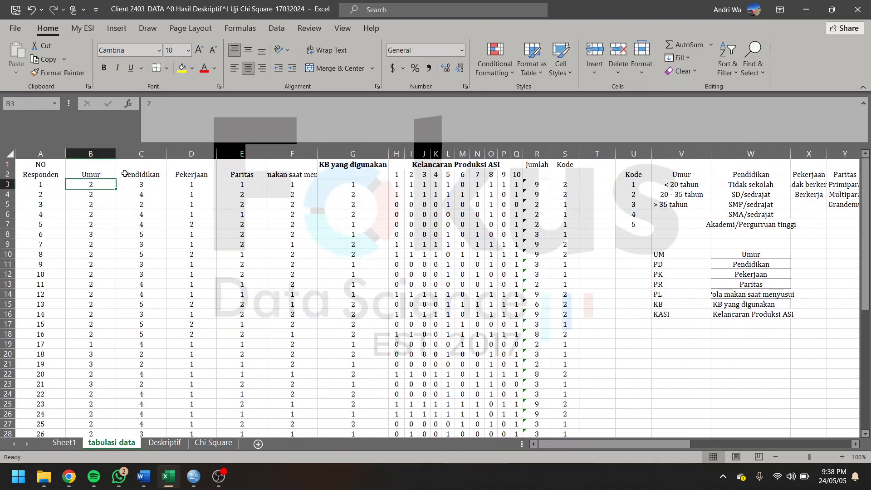
left_click(110, 173)
left_click(97, 186)
left_click(635, 197)
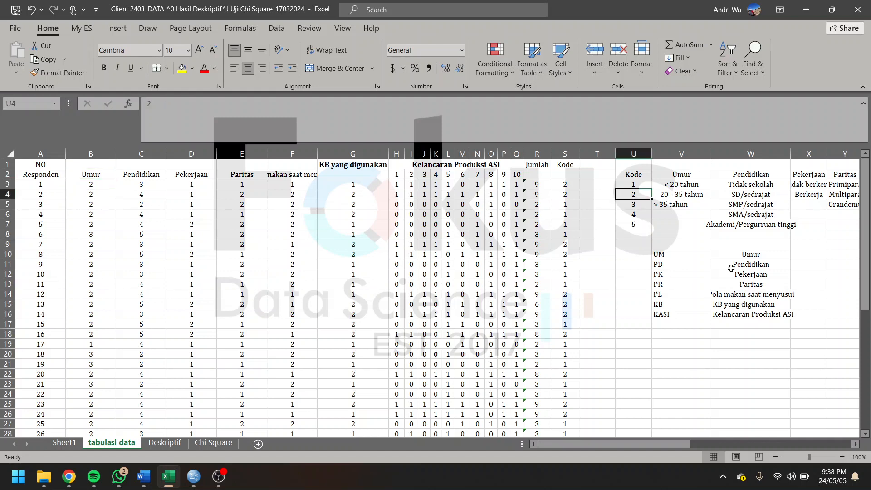
scroll(731, 269, "up", 2, "ctrl")
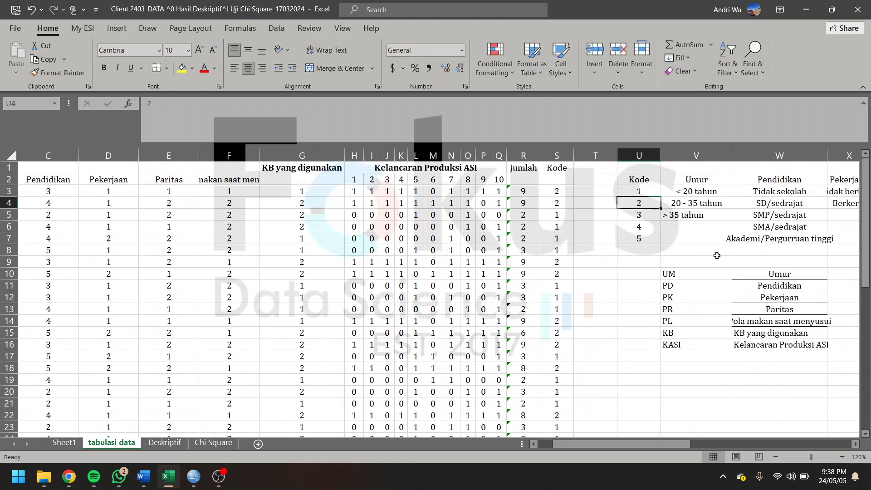
left_click(687, 204)
scroll(691, 213, "left", 1)
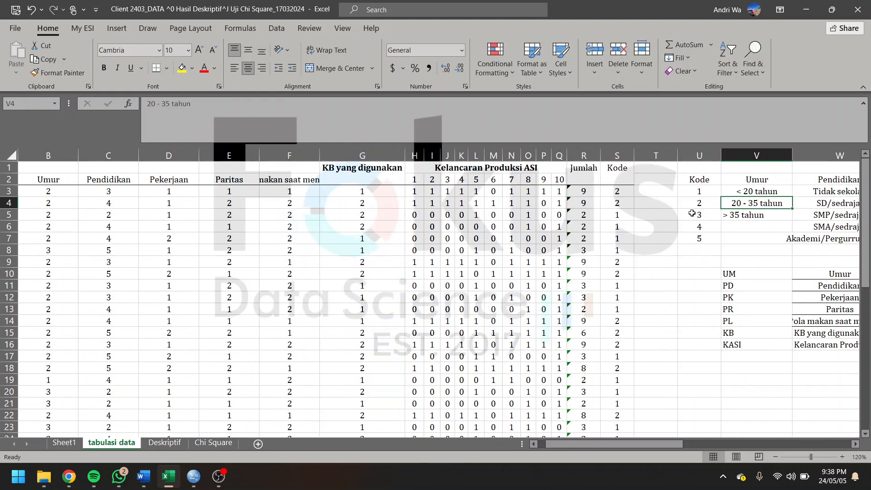
Find a respondent with Umur code 1 and match it to the < 20 tahun category in the legend.
scroll(207, 228, "left", 1)
scroll(109, 273, "down", 7)
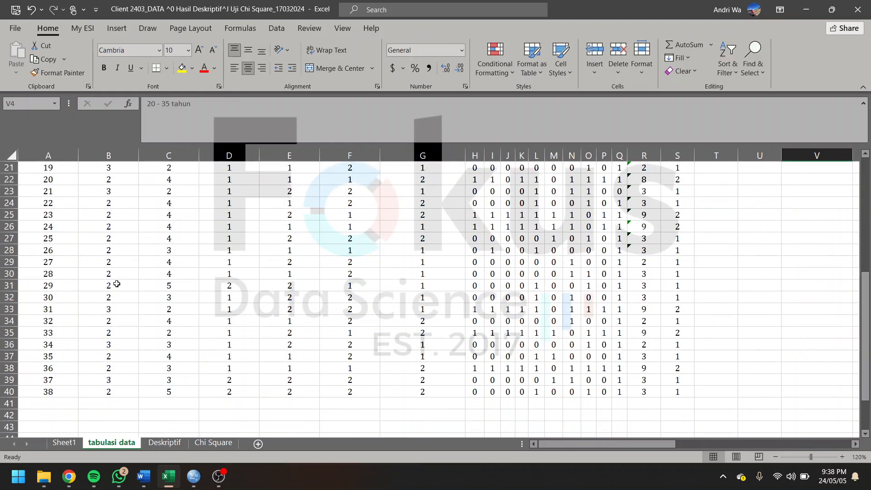
scroll(116, 283, "up", 3)
left_click(121, 265)
scroll(570, 269, "up", 3)
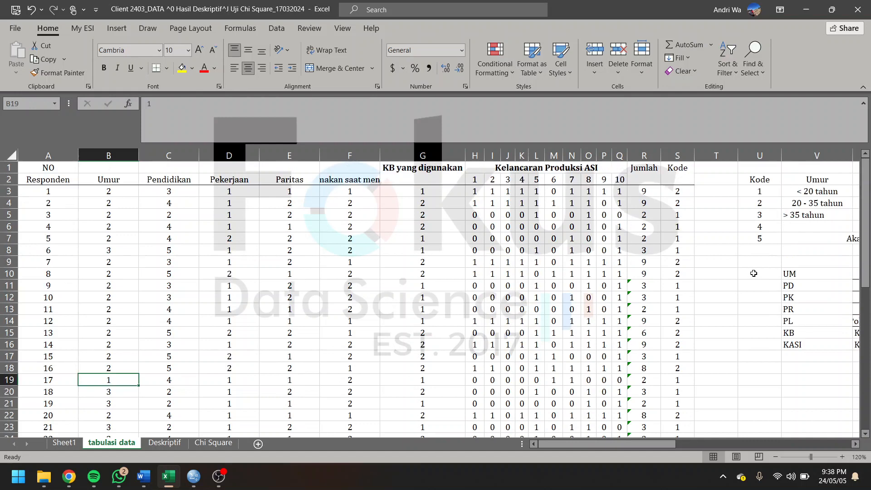
left_click(805, 190)
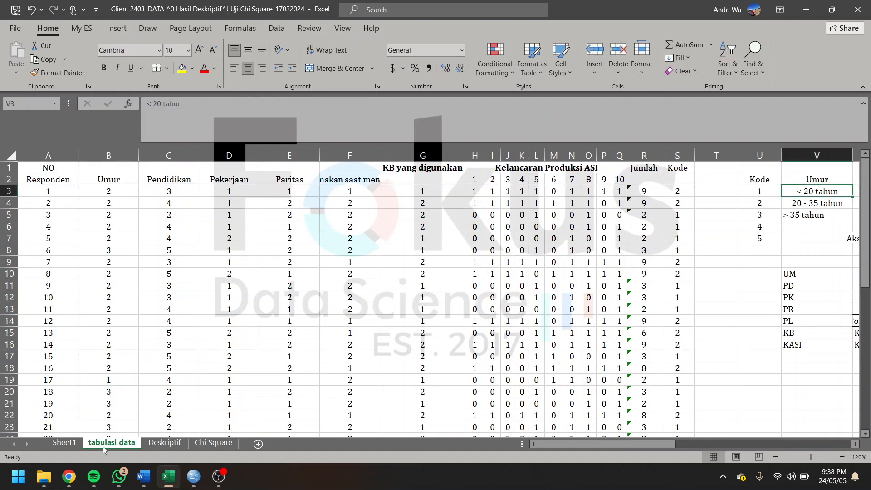
left_click(110, 189)
Return to Sheet1 and check the Umur codes in the original respondent data.
left_click(64, 442)
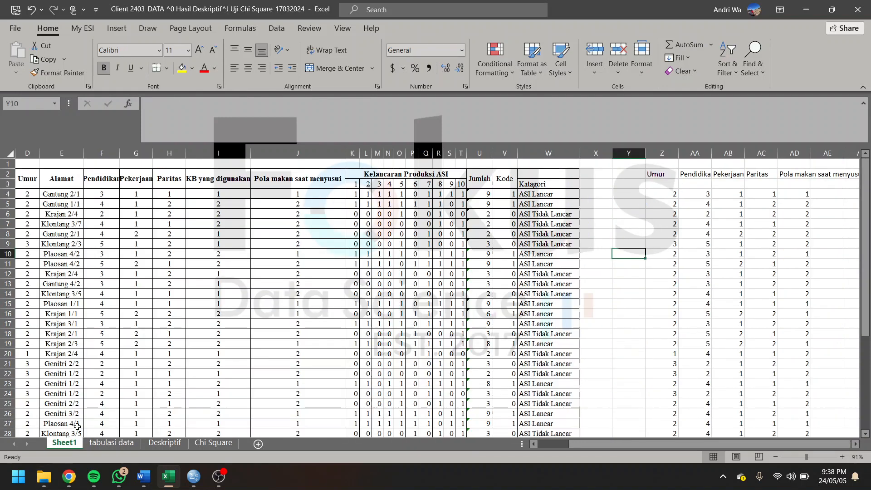
scroll(164, 222, "up", 1)
scroll(163, 222, "left", 5)
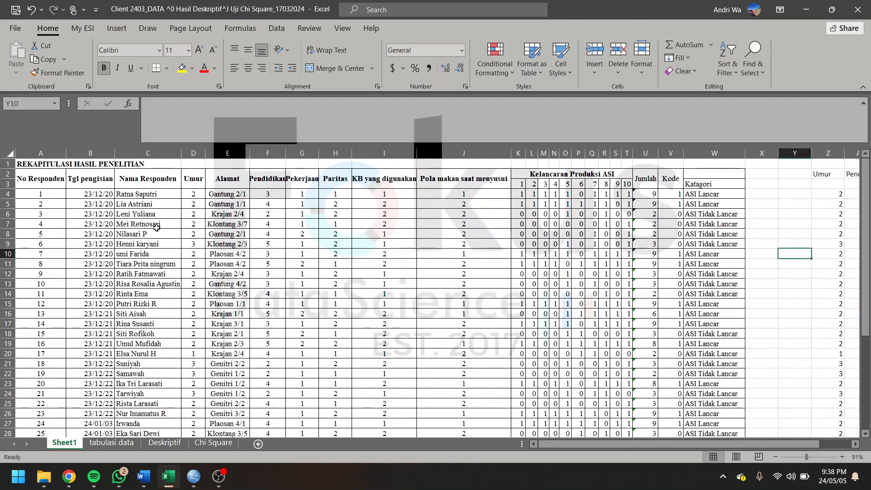
left_click(197, 217)
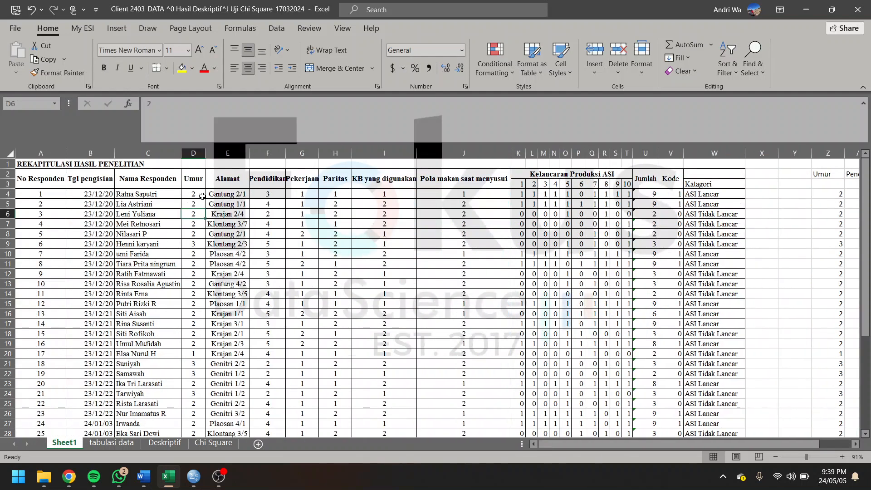
scroll(469, 224, "right", 1)
scroll(469, 225, "right", 3)
Reopen tabulasi data and review the legend categories for Pendidikan, Paritas, KB yang digunakan and Kelancaran Produksi ASI.
left_click(112, 442)
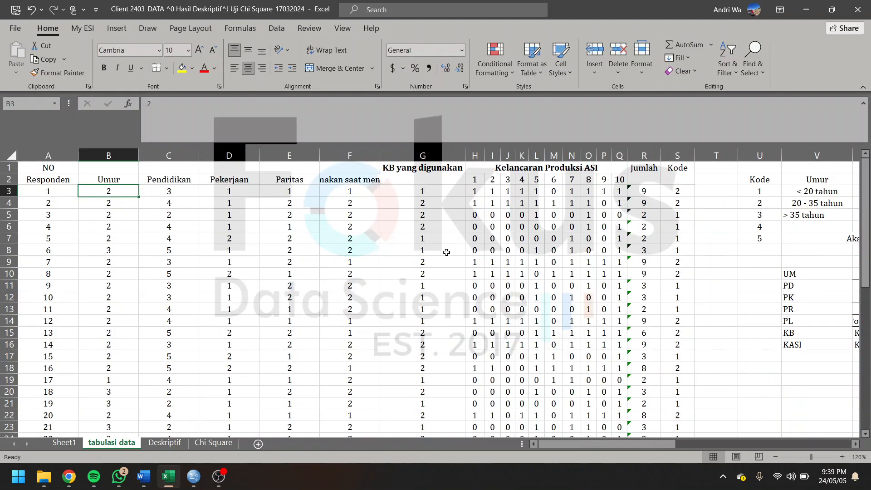
scroll(505, 250, "right", 3)
left_click(420, 211)
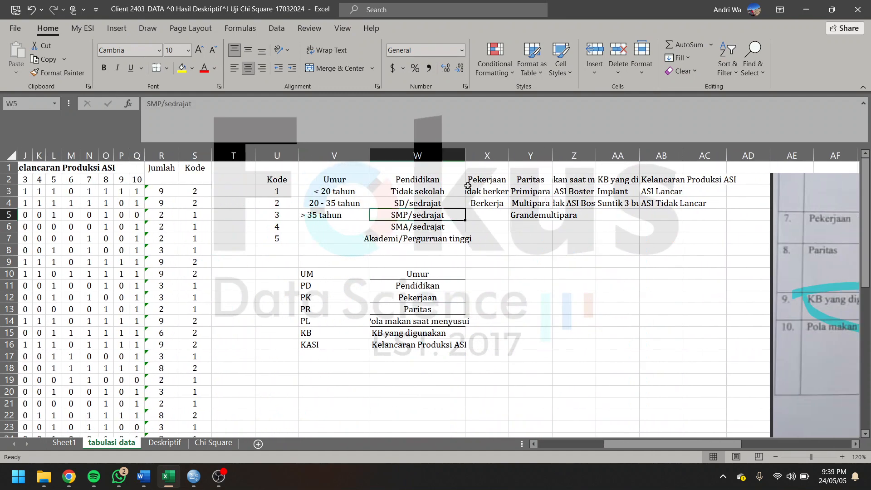
left_click(578, 183)
left_click(675, 184)
left_click(611, 217)
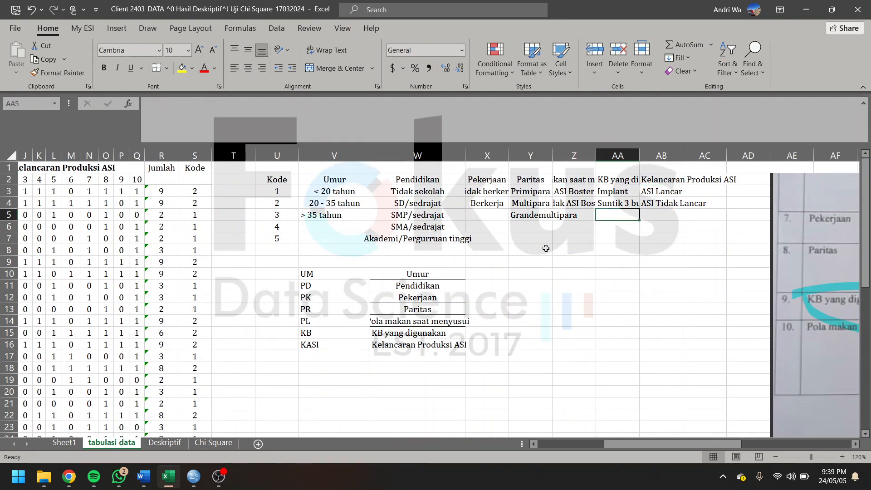
left_click(536, 259)
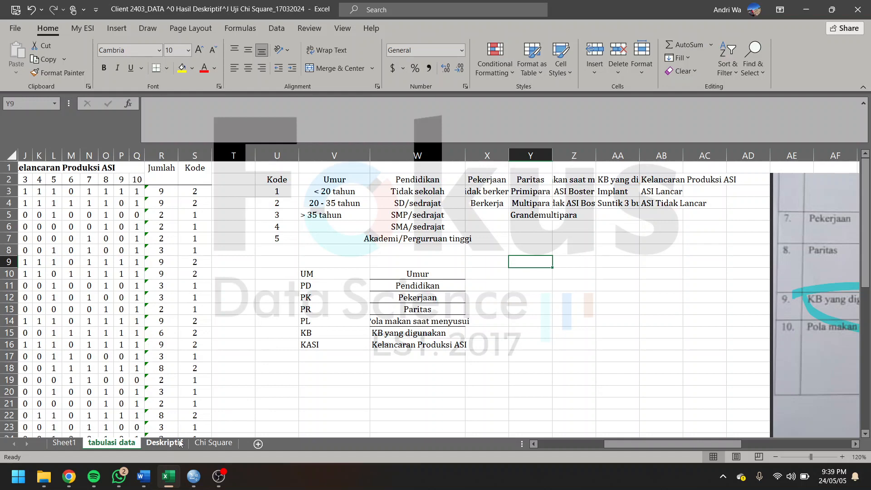
left_click(280, 382)
scroll(295, 381, "left", 3)
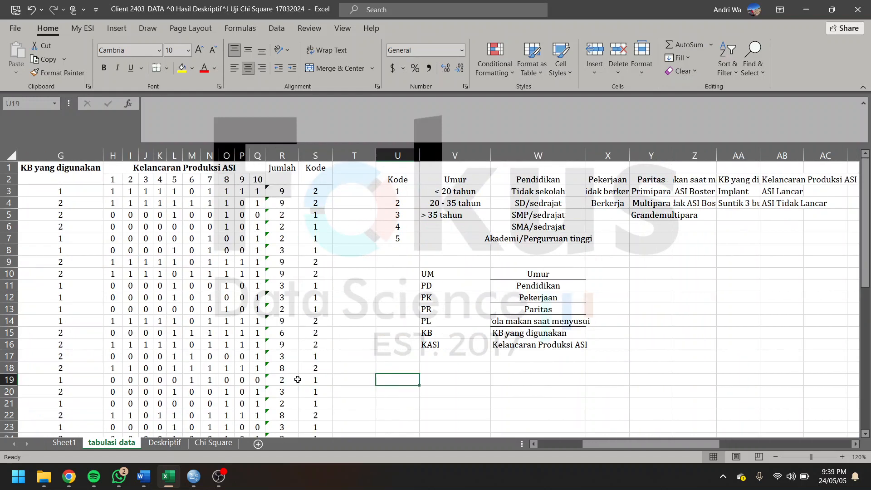
Compare the first respondent's Pendidikan code with the Pendidikan categories in the legend.
scroll(297, 380, "left", 4)
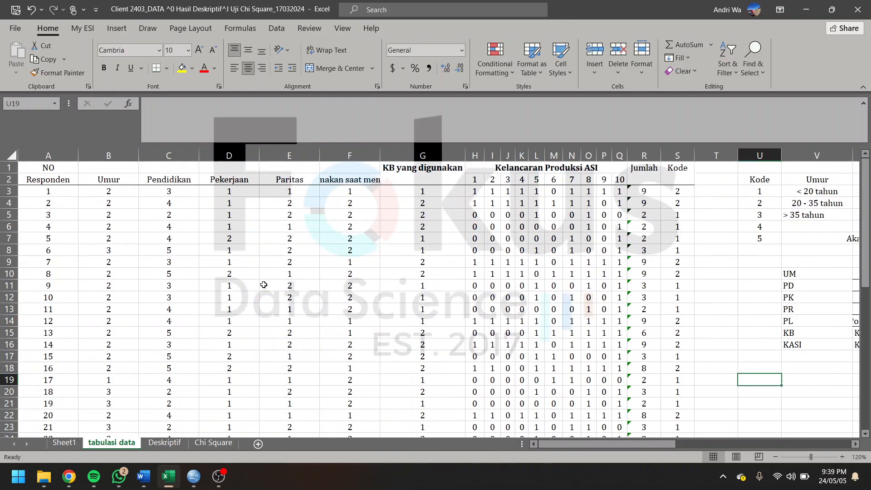
left_click(171, 191)
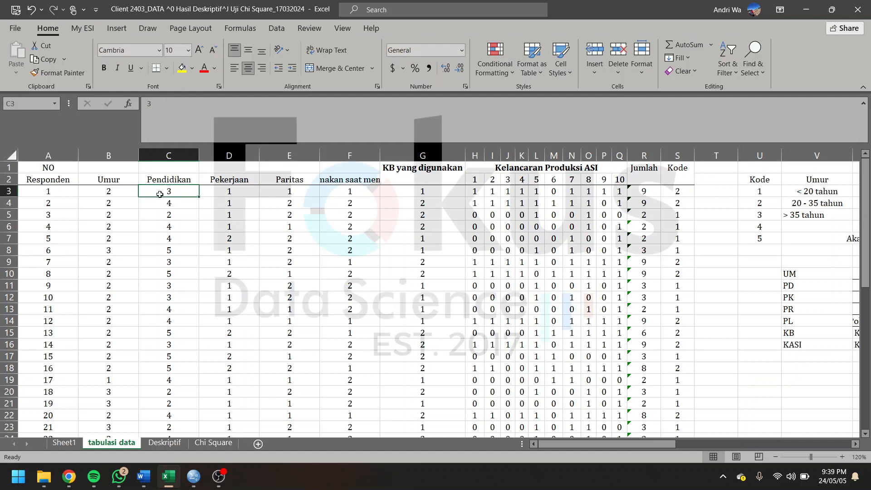
scroll(295, 229, "right", 2)
left_click(799, 183)
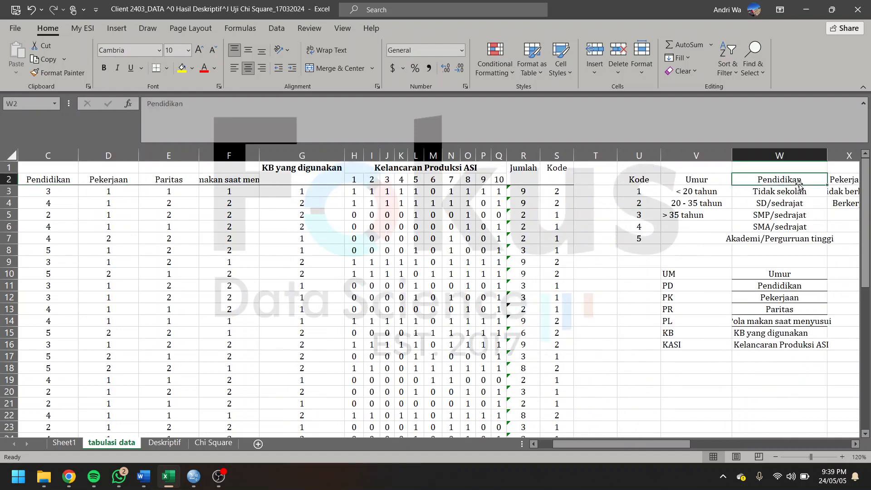
Check the Pekerjaan column against its legend categories for codes 1 and 2.
scroll(158, 185, "left", 1)
left_click(188, 182)
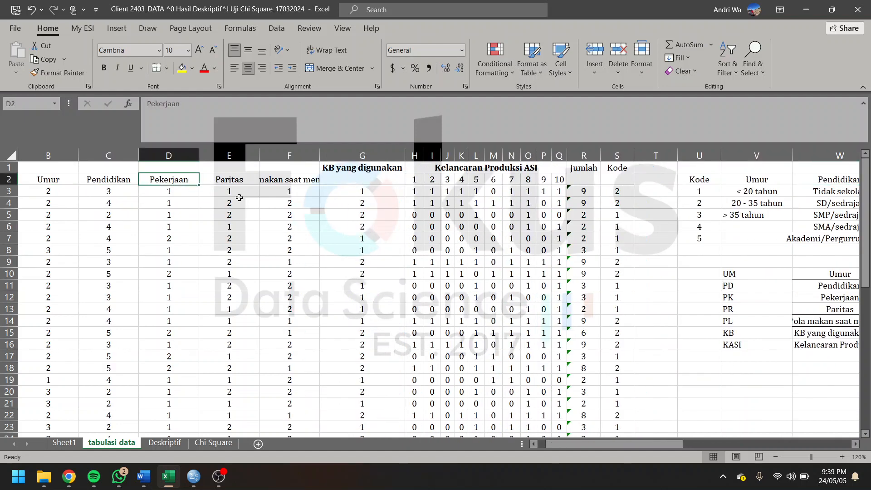
scroll(373, 195, "right", 2)
left_click(789, 185)
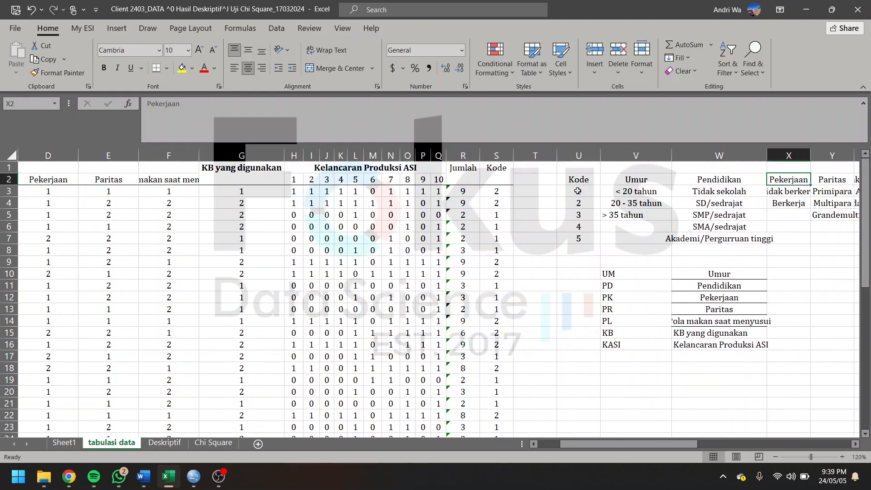
left_click_drag(578, 191, 775, 192)
left_click_drag(578, 202, 789, 202)
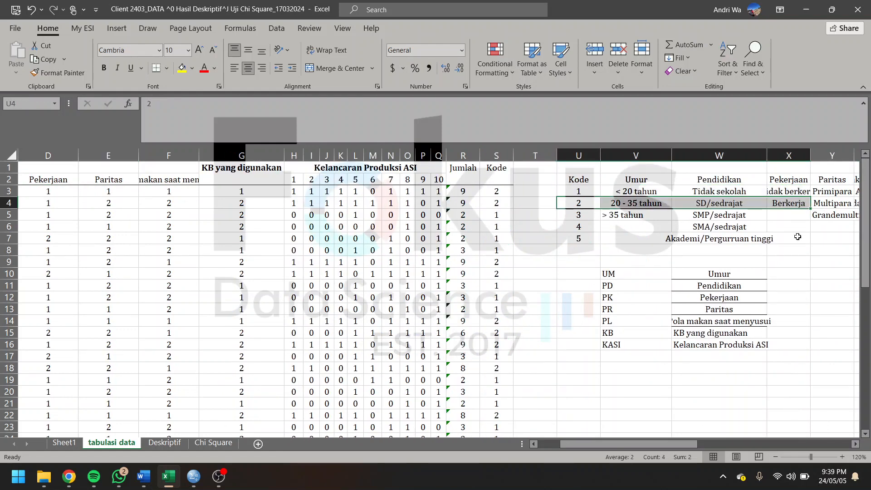
left_click(789, 238)
Examine the questionnaire image beside the legend and check the category entries for the remaining variables.
scroll(810, 268, "right", 7)
scroll(810, 267, "right", 15)
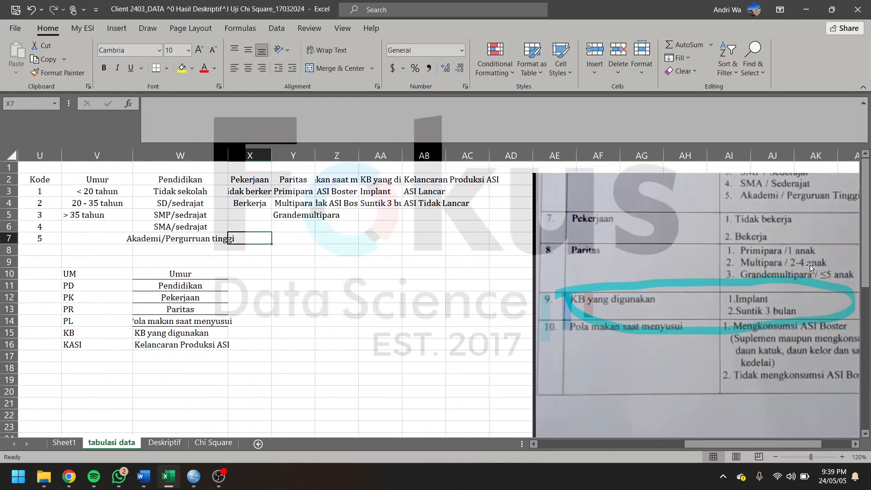
scroll(591, 285, "left", 15)
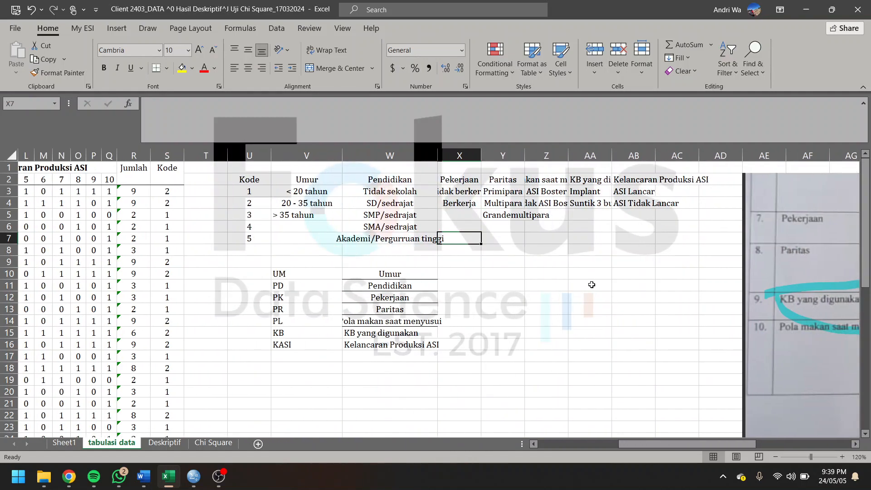
left_click(533, 191)
left_click(647, 250)
Inspect the first respondent's Jumlah total and the IF formula behind the Kode value for Kelancaran Produksi ASI.
scroll(647, 272, "left", 10)
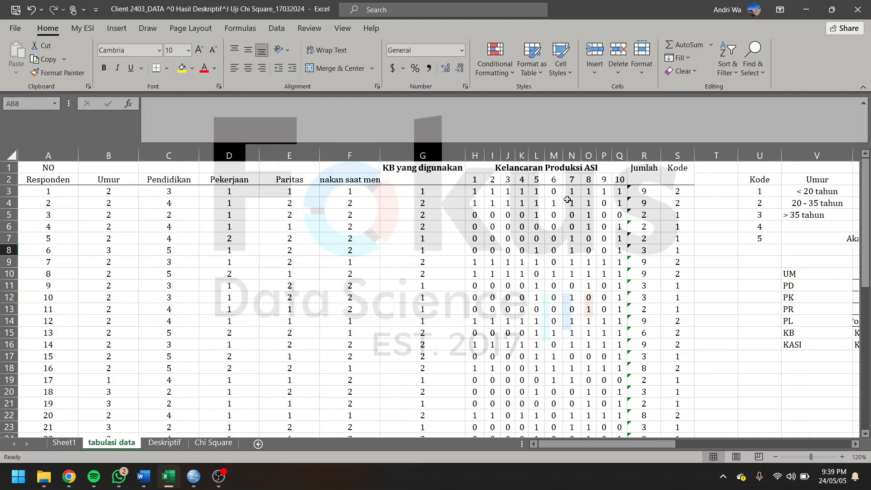
left_click(637, 191)
left_click(675, 192)
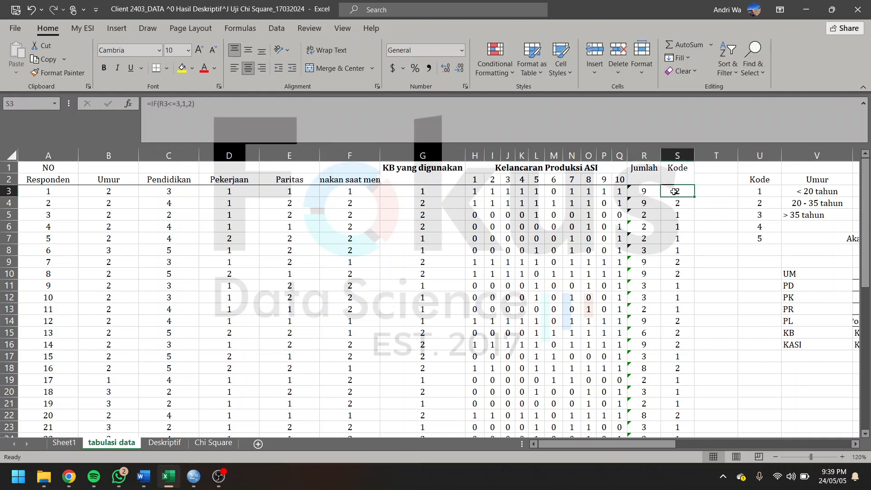
double_click(675, 192)
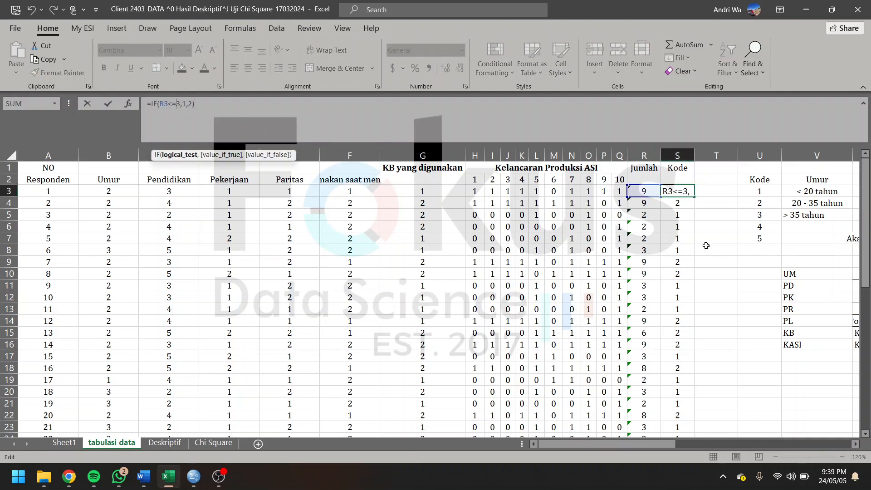
key("Return")
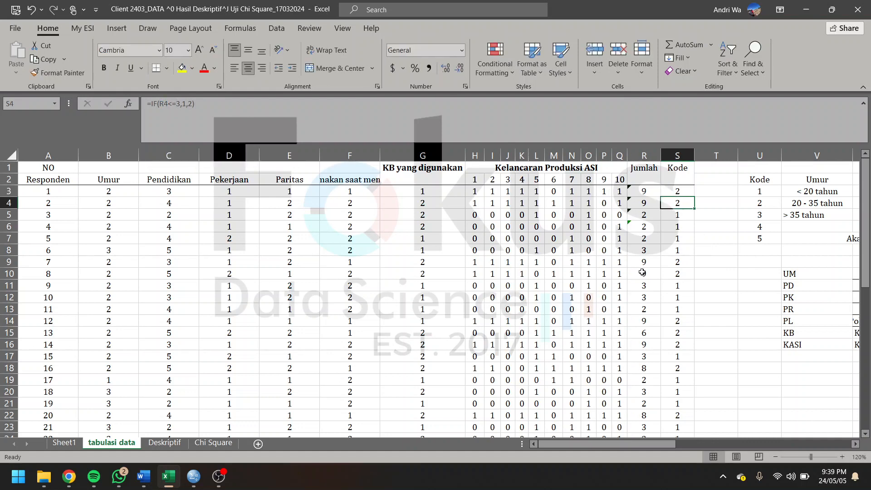
Switch to SPSS Statistics and create a new empty dataset.
left_click(194, 480)
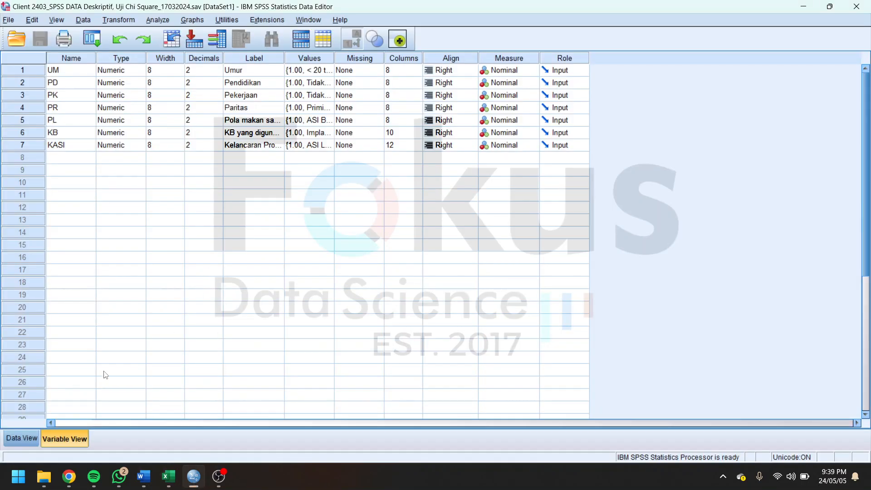
left_click(9, 20)
mouse_move(69, 35)
left_click(202, 36)
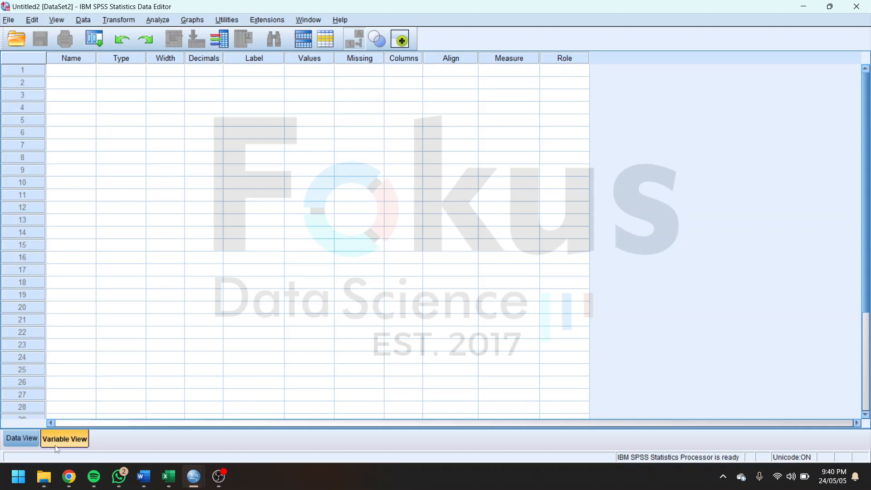
Copy the variable codes UM through KASI from the Excel tabulasi data sheet into the Name column of the new SPSS dataset.
left_click(169, 477)
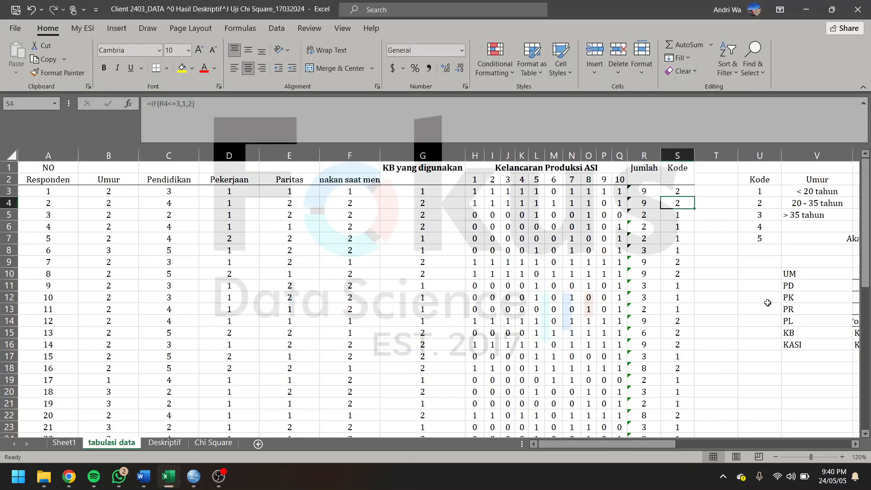
left_click_drag(802, 276, 805, 344)
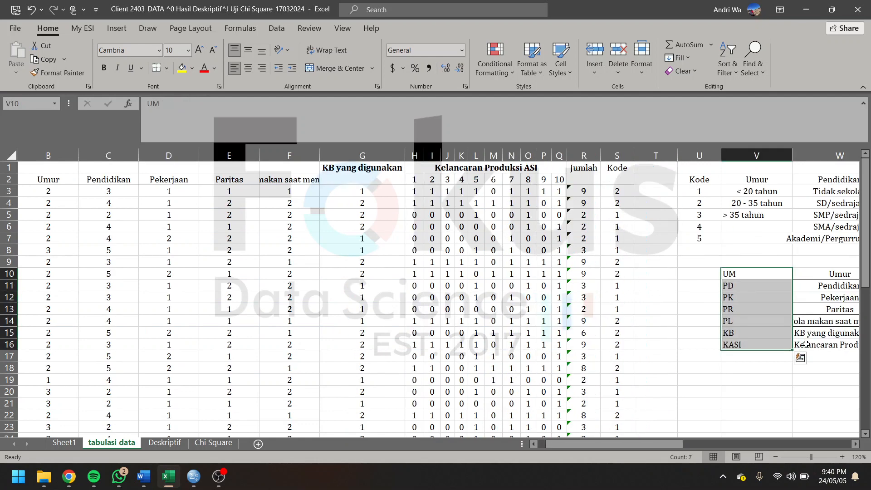
scroll(806, 345, "right", 2)
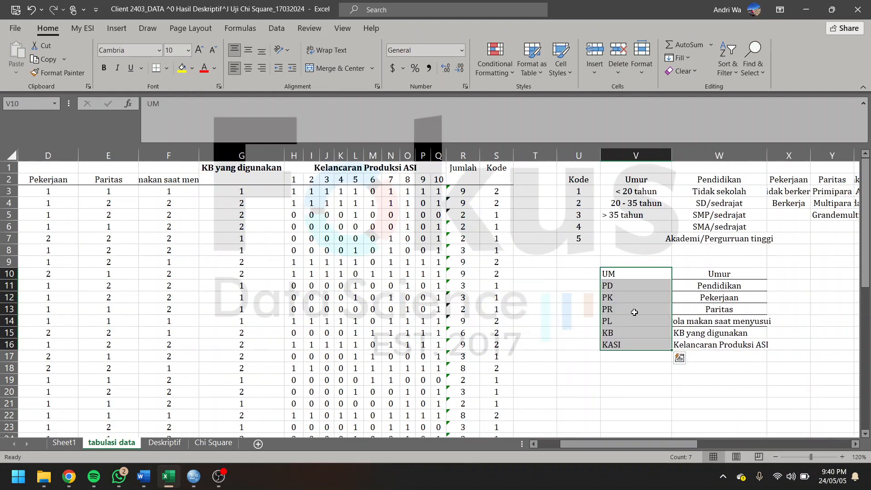
right_click(634, 312)
left_click(649, 159)
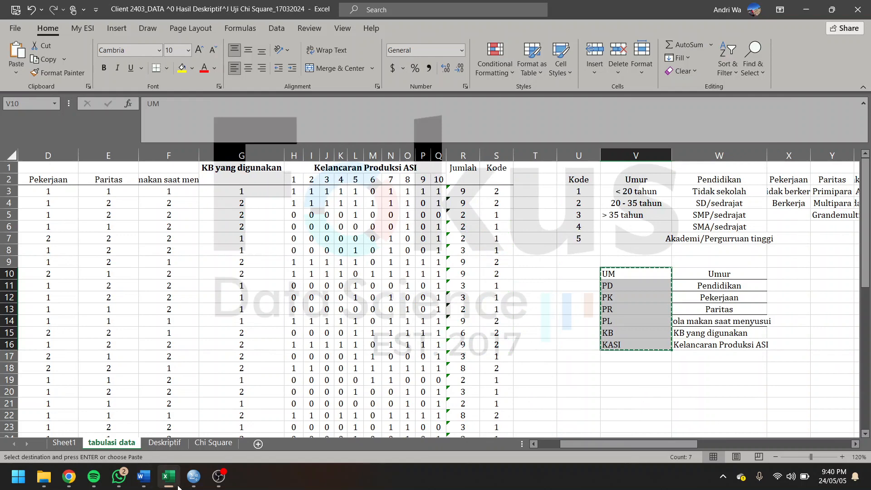
mouse_move(193, 477)
left_click(326, 408)
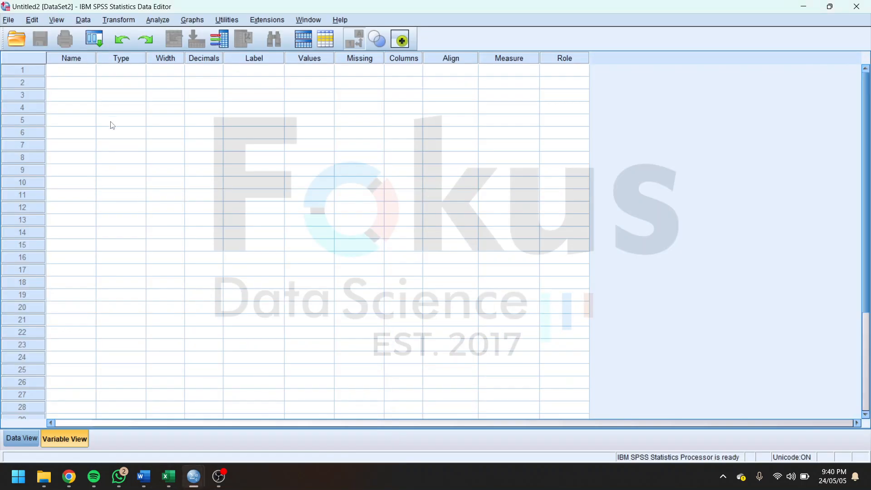
left_click(85, 74)
right_click(85, 77)
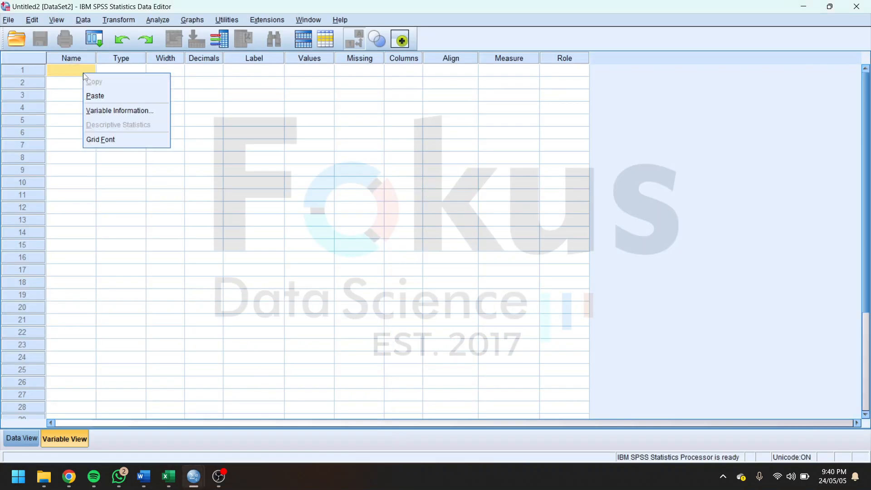
left_click(102, 95)
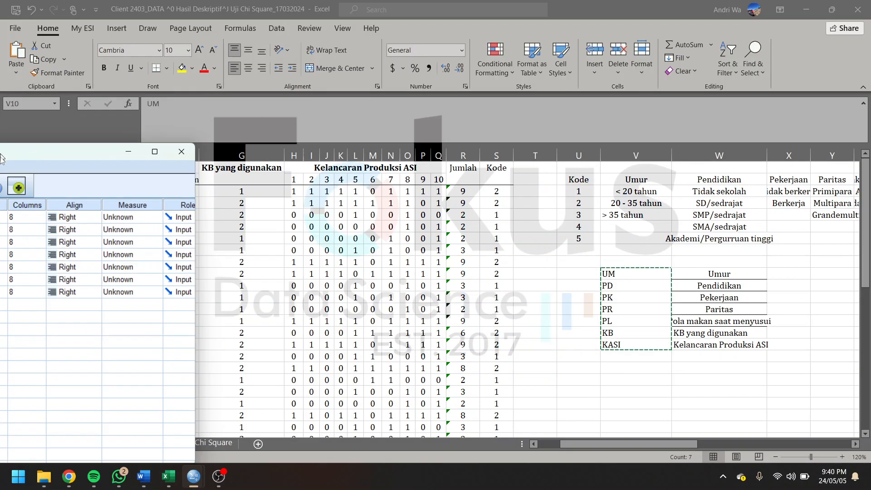
Arrange the SPSS dataset and the Excel workbook side by side with the variable list in view.
left_click_drag(762, 7, 154, 160)
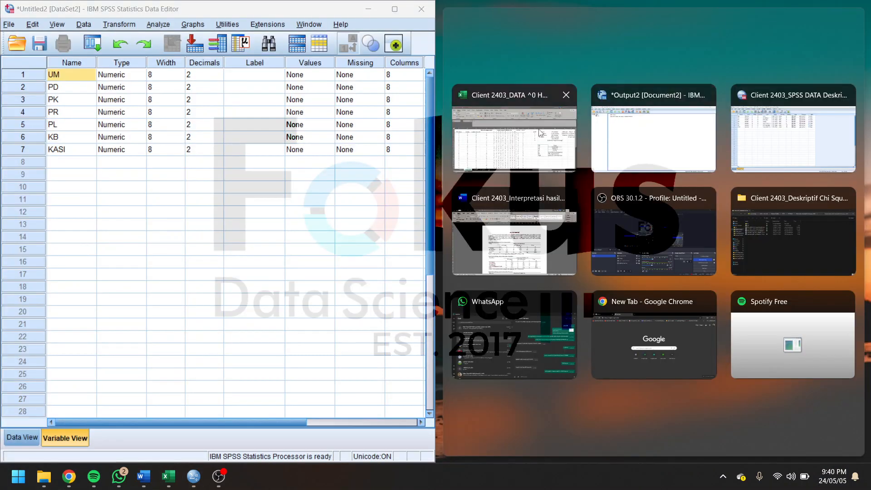
left_click(540, 132)
scroll(742, 302, "right", 5)
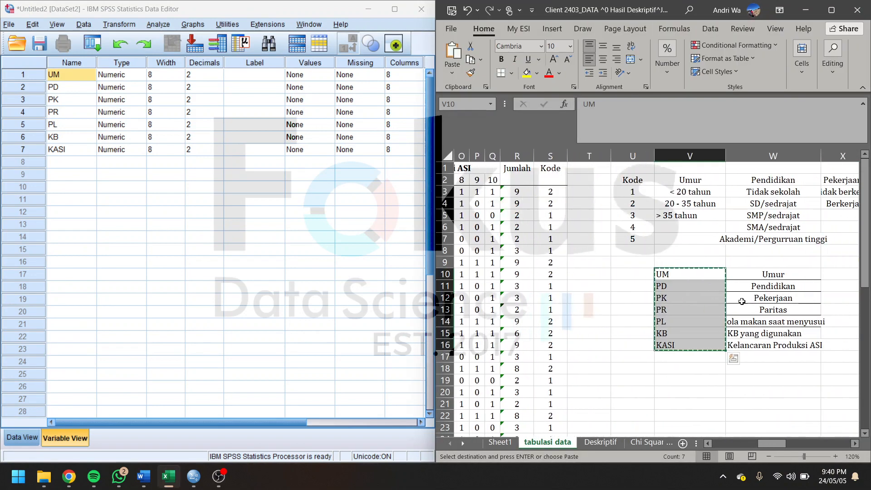
Copy the variable descriptions Umur through Kelancaran Produksi ASI from Excel into the SPSS Label column, starting at UM.
left_click_drag(772, 275, 771, 344)
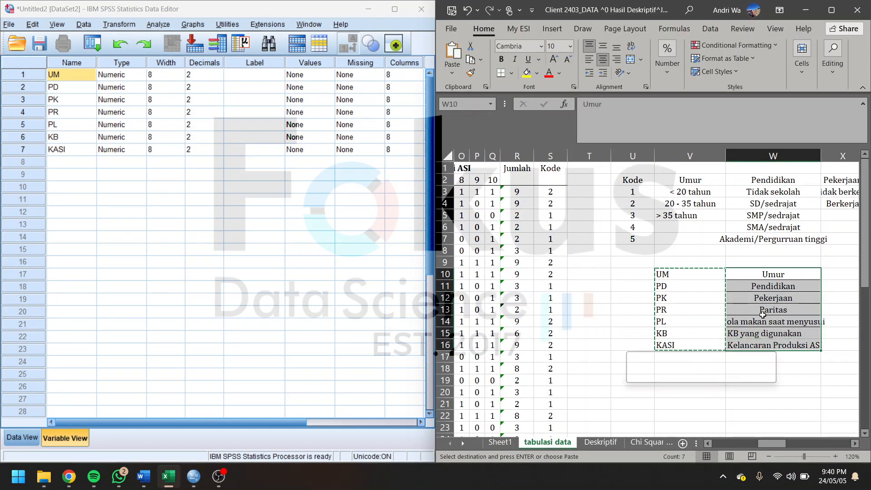
right_click(762, 315)
left_click(721, 40)
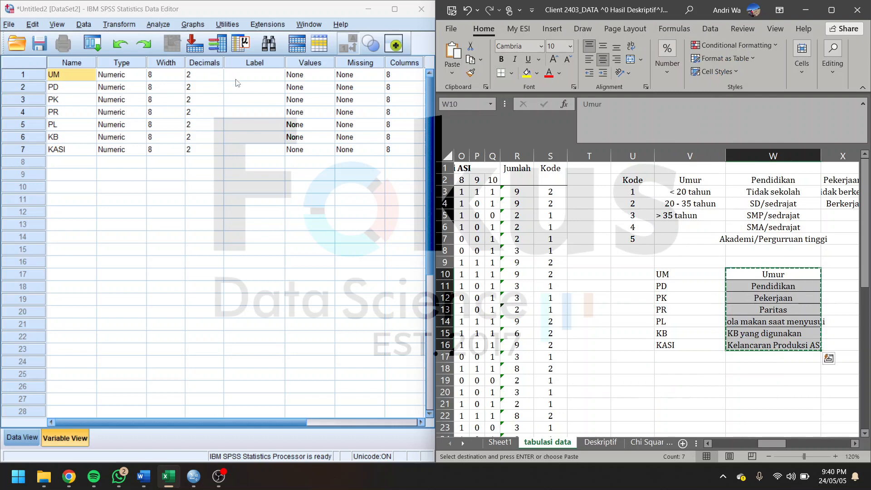
left_click(254, 75)
right_click(255, 77)
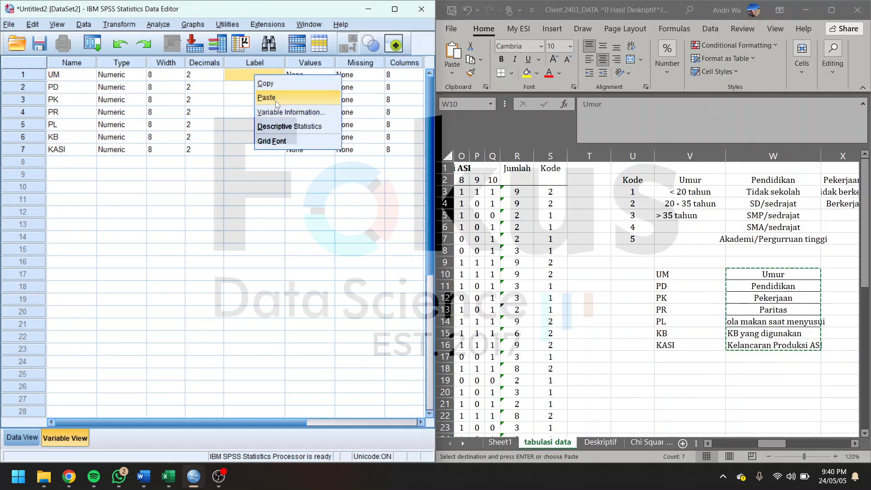
left_click(275, 96)
Review the Umur and Pendidikan categories and their codes in the Excel legend.
left_click_drag(780, 181, 777, 236)
left_click_drag(687, 179, 688, 239)
left_click_drag(773, 180, 773, 239)
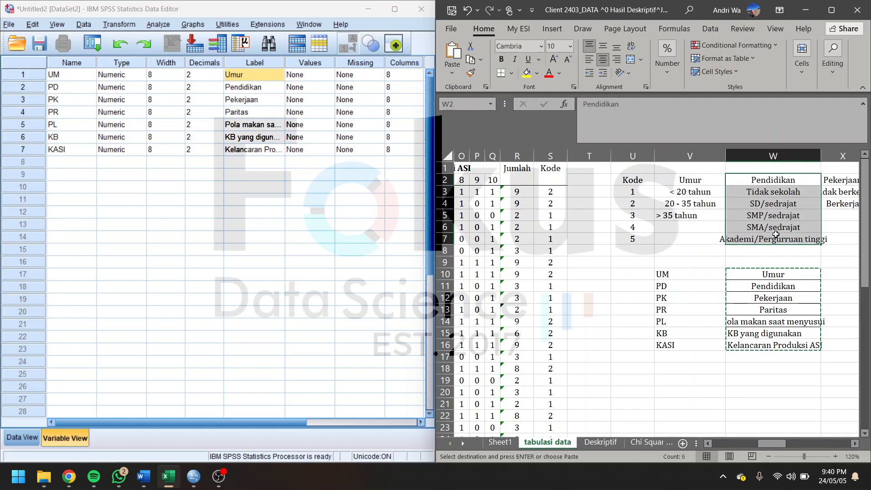
scroll(725, 272, "right", 1)
left_click(608, 225)
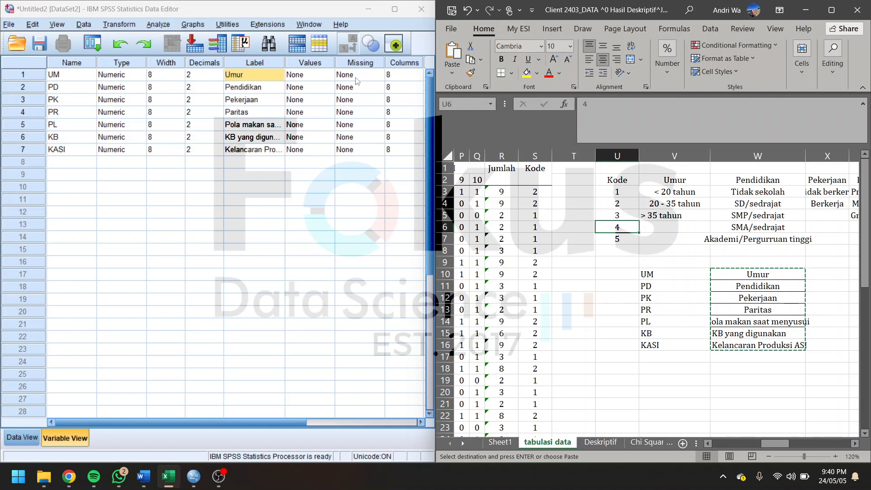
Add a value label to the UM variable that assigns value 1 to "< 20 tahun", copying the text from Excel.
double_click(330, 79)
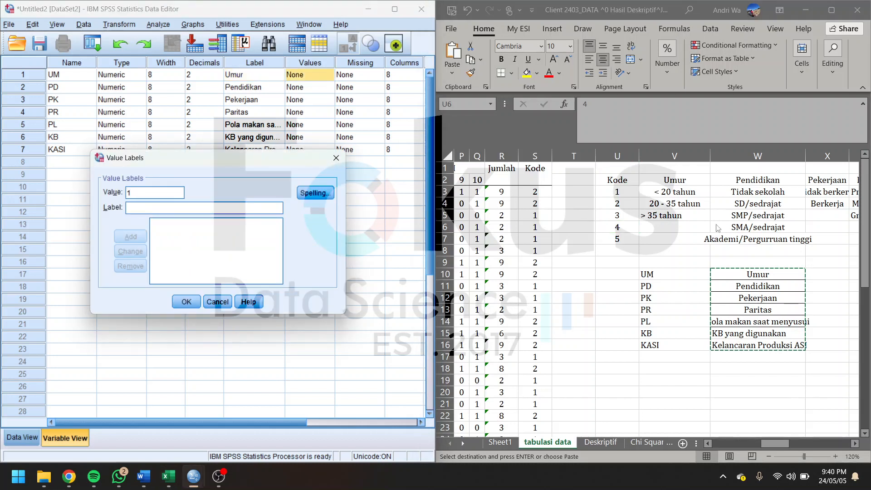
left_click(691, 192)
right_click(691, 192)
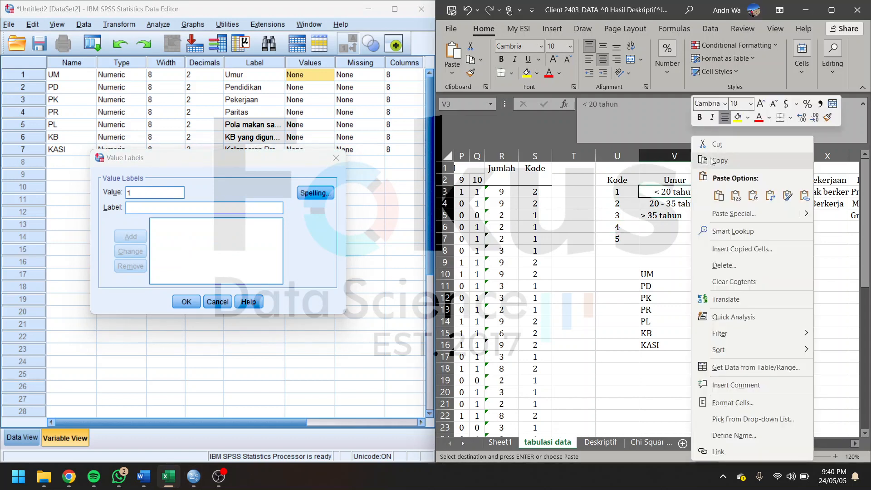
left_click(715, 159)
right_click(175, 210)
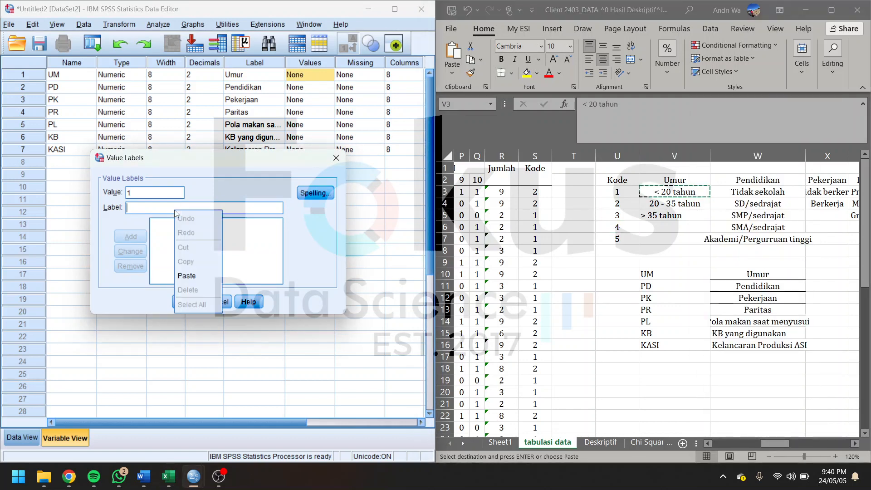
left_click(192, 275)
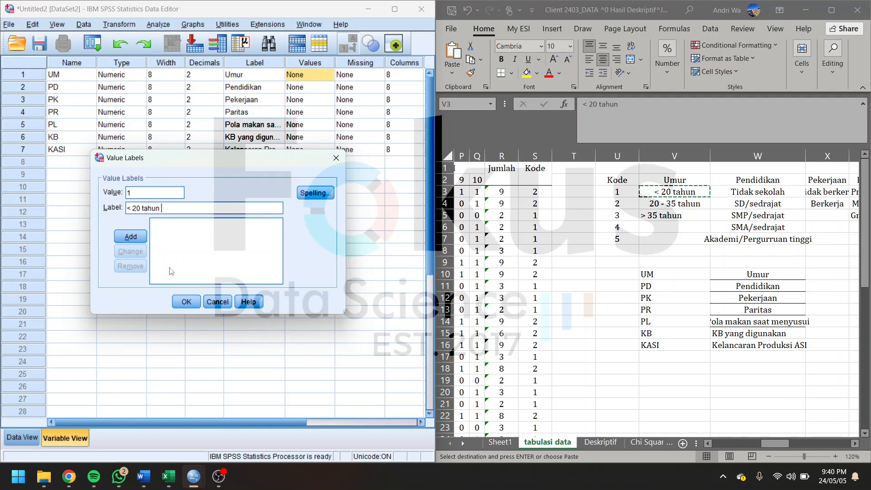
left_click(140, 238)
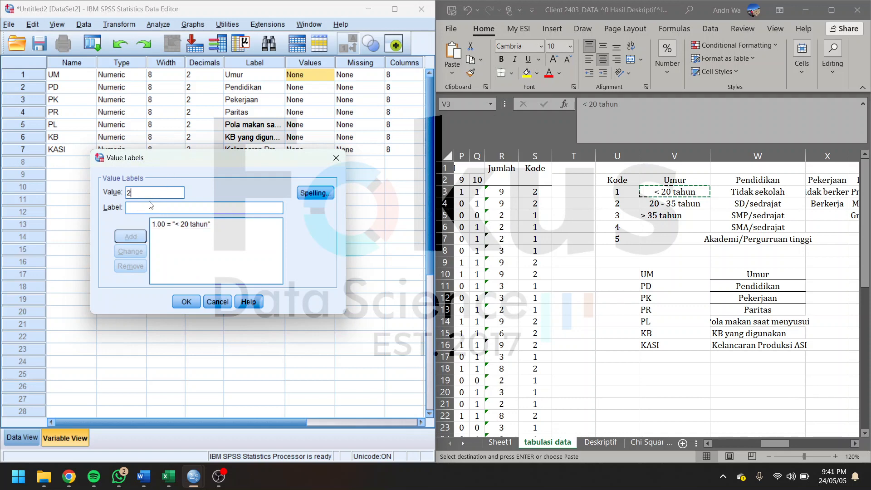
Add a value label to UM that assigns value 2 to "20 - 35 tahun", copying the text from Excel.
left_click(674, 237)
left_click(681, 203)
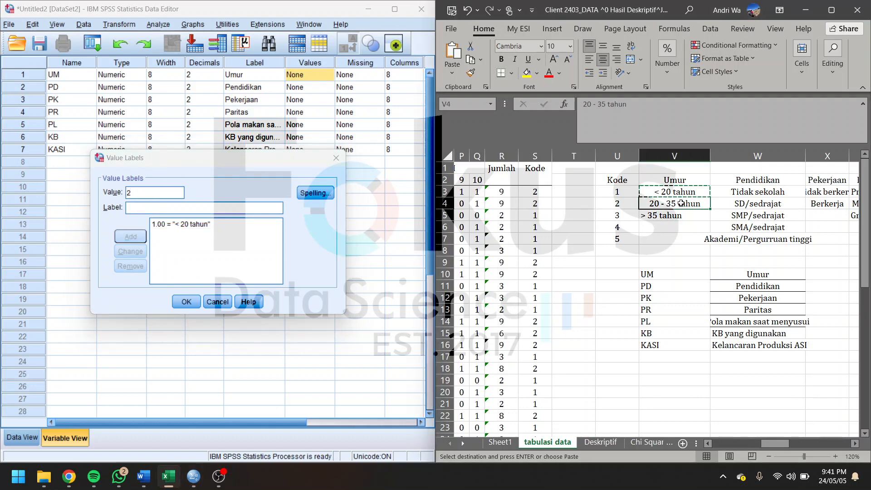
right_click(680, 204)
left_click(710, 160)
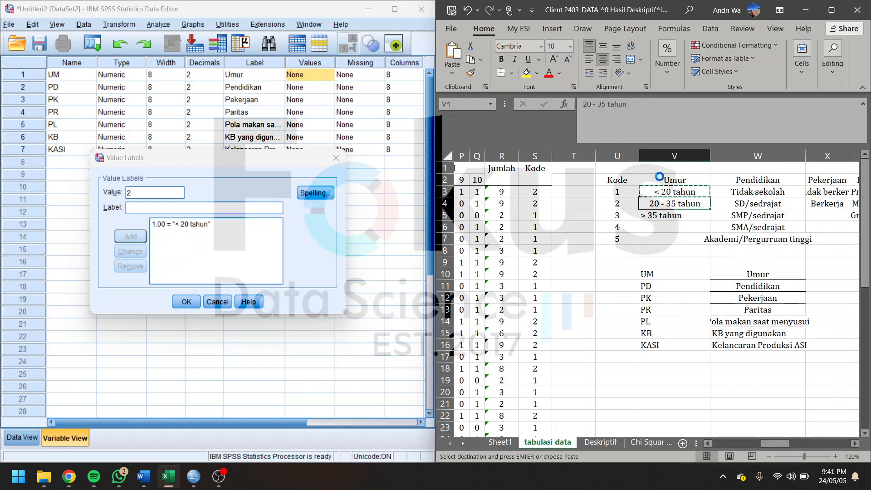
left_click(200, 208)
right_click(200, 208)
left_click(212, 274)
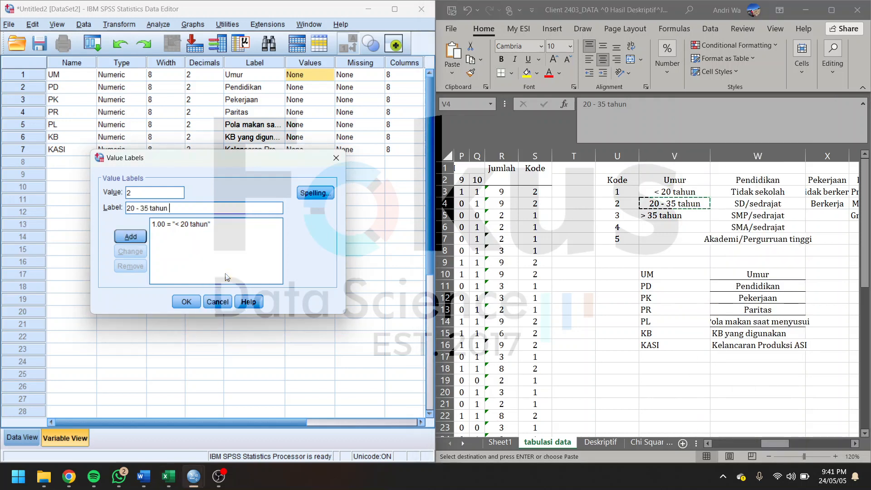
left_click(131, 236)
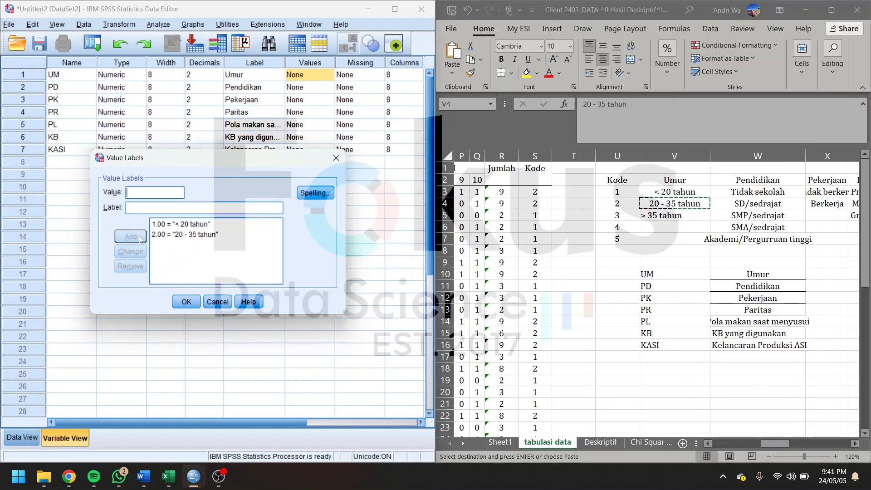
Complete the UM value labels by assigning value 3 to "> 35 tahun", copied from Excel, and apply them.
left_click(688, 217)
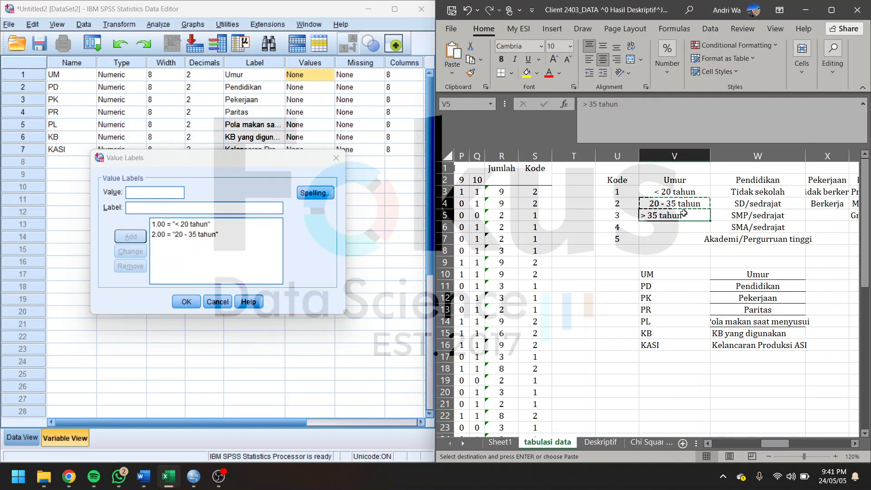
left_click(167, 192)
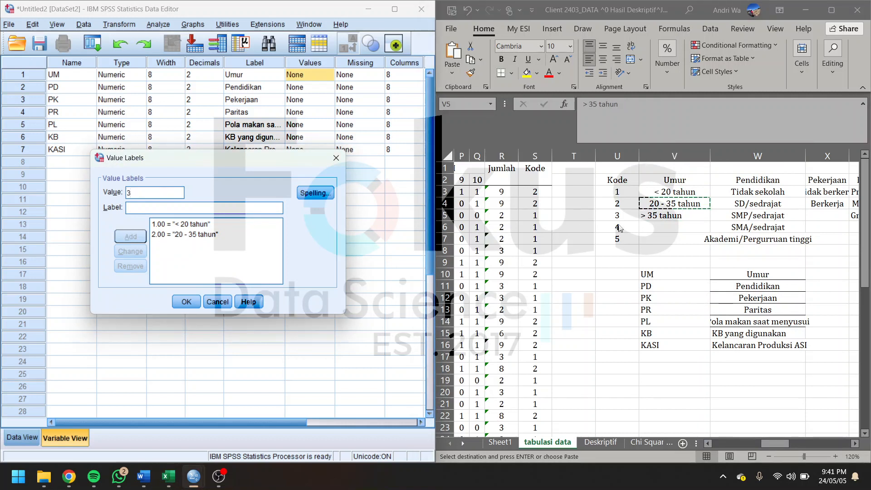
left_click(671, 216)
right_click(672, 216)
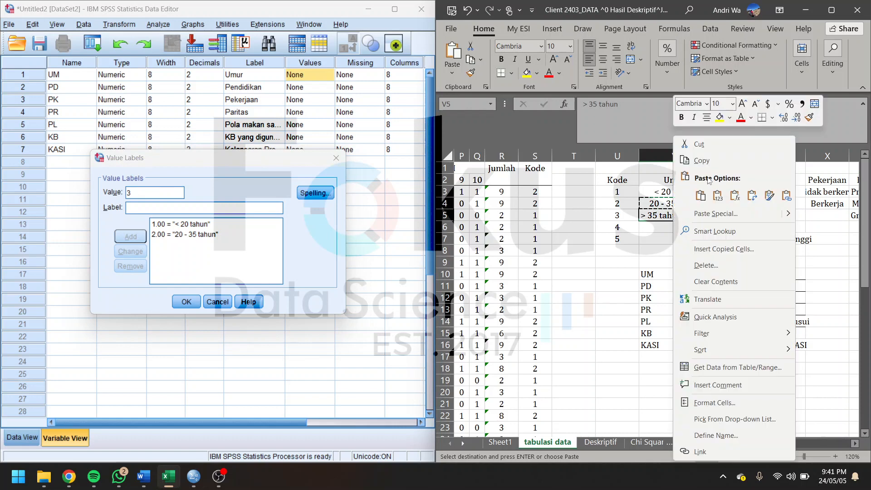
left_click(699, 159)
left_click(155, 208)
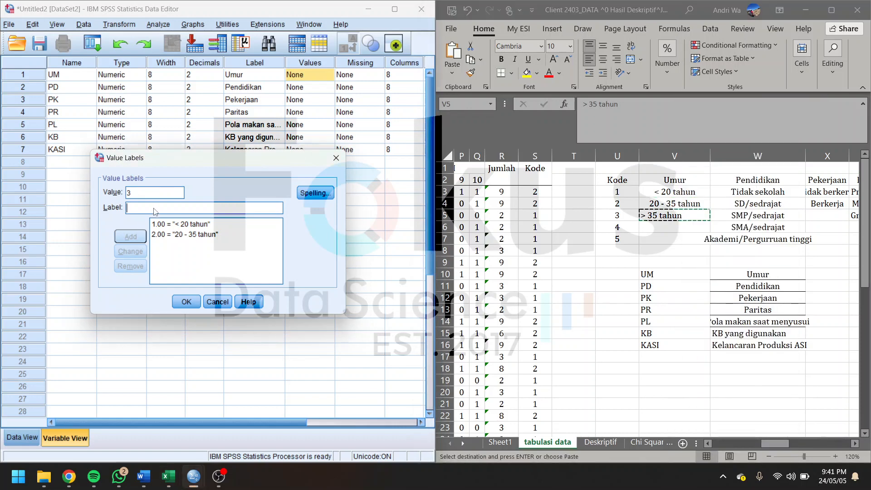
right_click(154, 207)
left_click(177, 274)
left_click(131, 236)
left_click(186, 302)
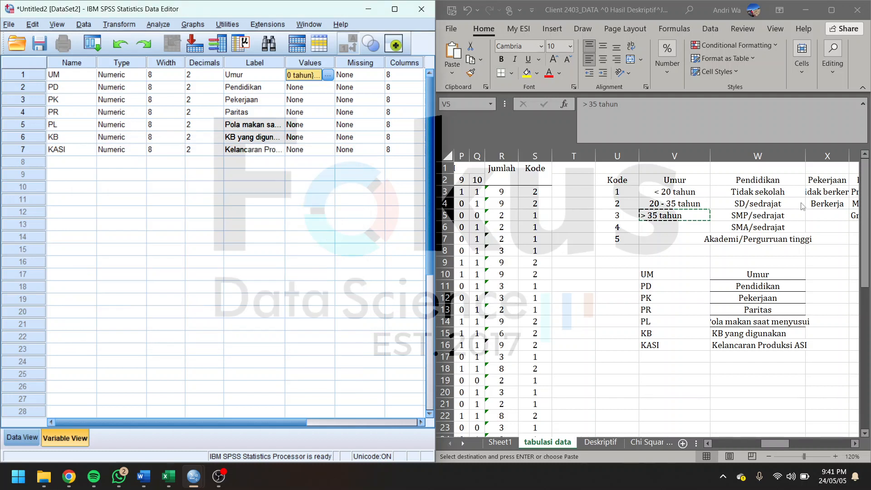
Start the value labels for the PD variable by assigning value 1 to "Tidak sekolah", copied from Excel.
left_click(328, 91)
left_click(328, 91)
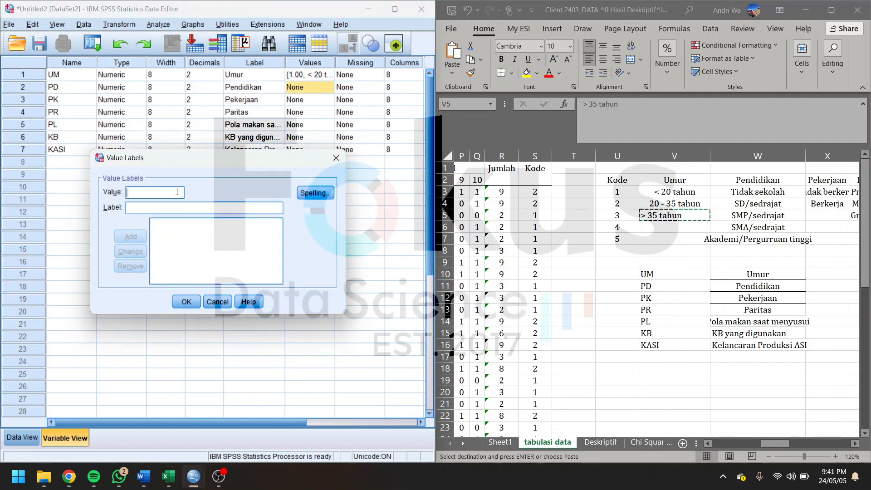
type("1")
left_click(749, 193)
key("ctrl+c")
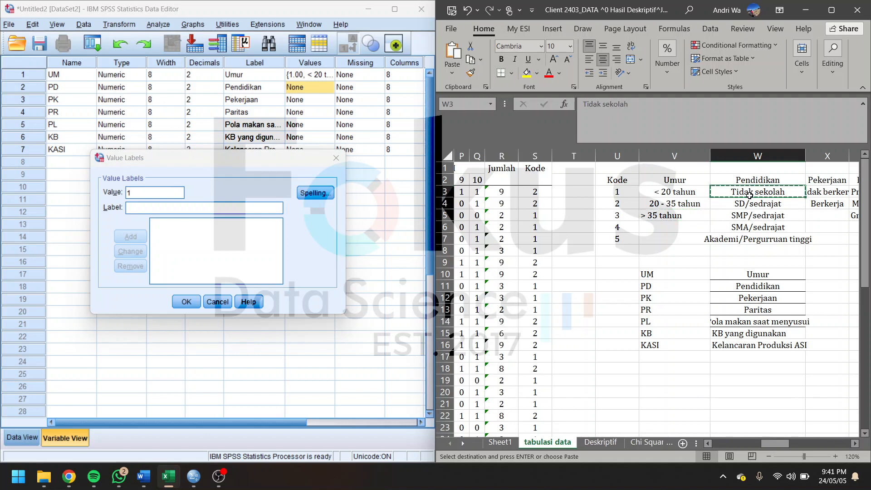
left_click(137, 209)
key("ctrl+v")
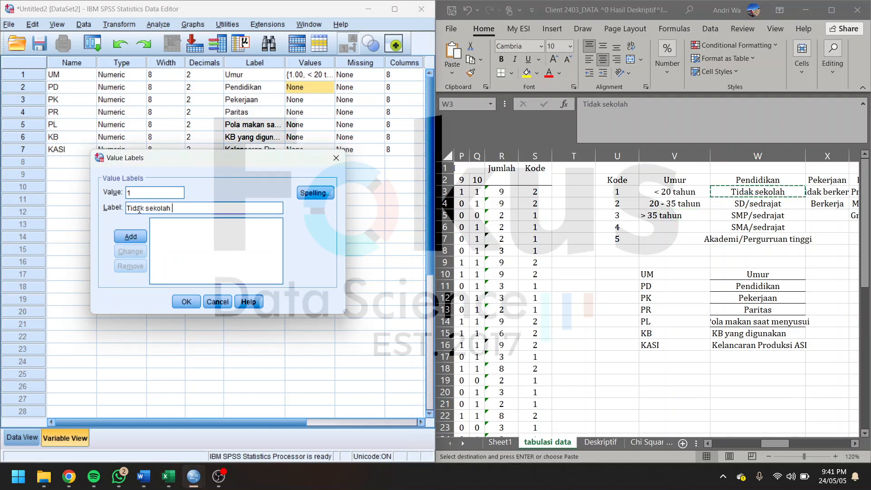
left_click(130, 237)
Add a PD value label that assigns value 2 to "SD/sedrajat", copying the text from Excel.
type("2")
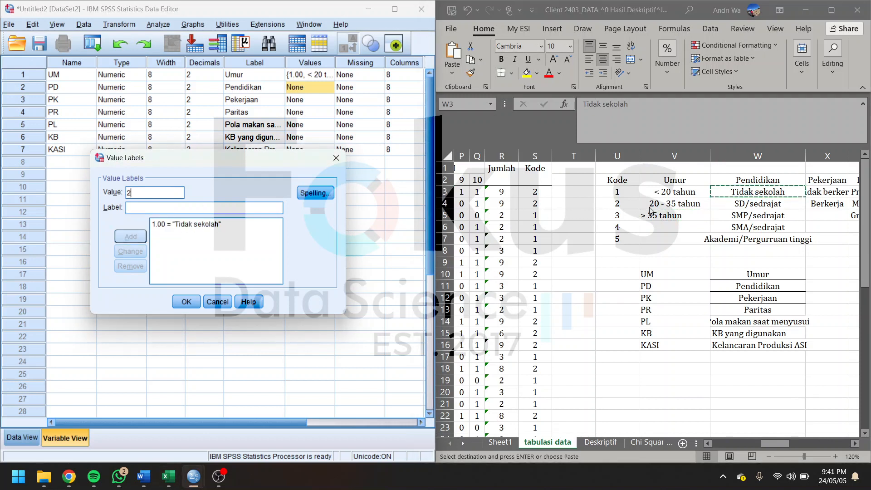
left_click(751, 205)
right_click(751, 205)
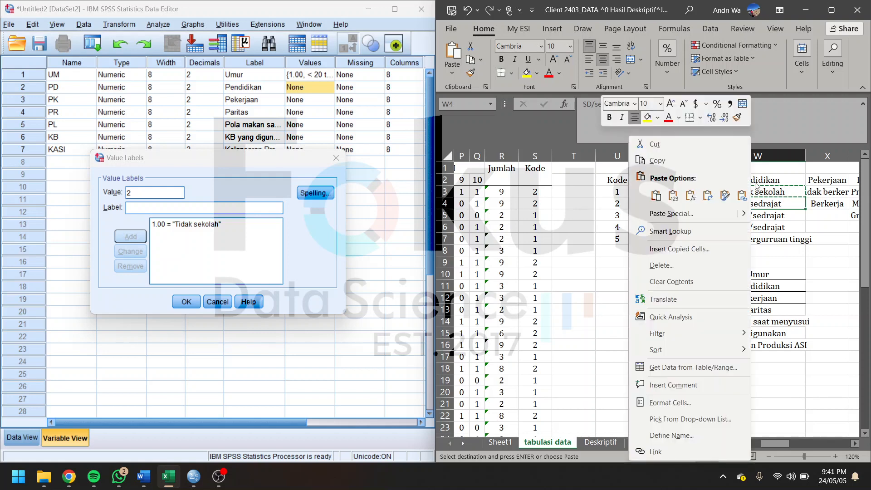
left_click(703, 160)
left_click(158, 209)
right_click(158, 209)
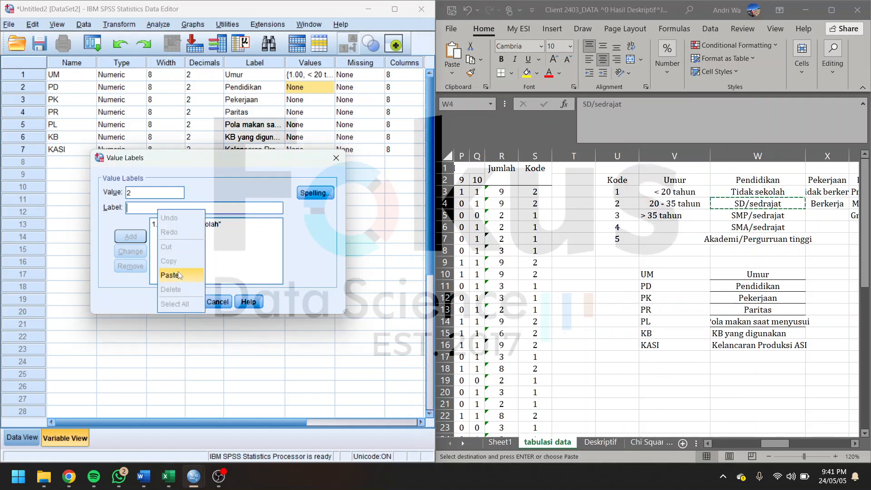
left_click(180, 275)
left_click(131, 236)
Add a PD value label that assigns value 3 to "SMP/sedrajat", copying the text from Excel.
type("3")
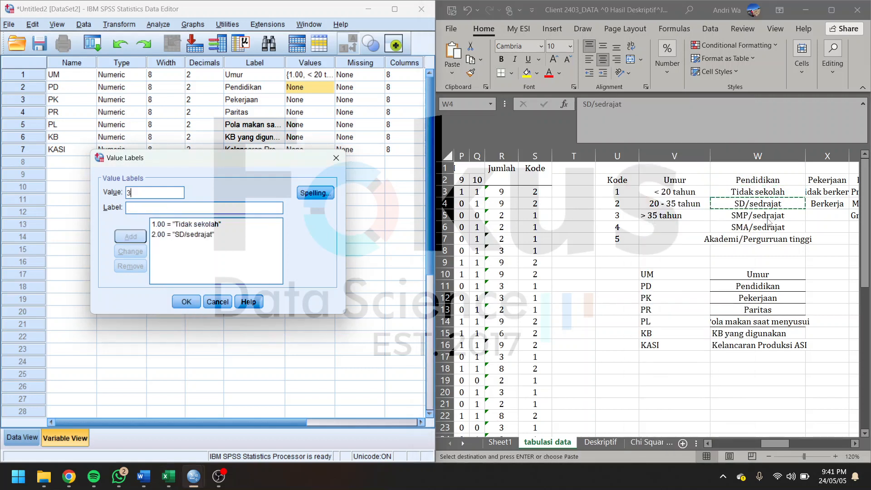
left_click(771, 217)
right_click(772, 217)
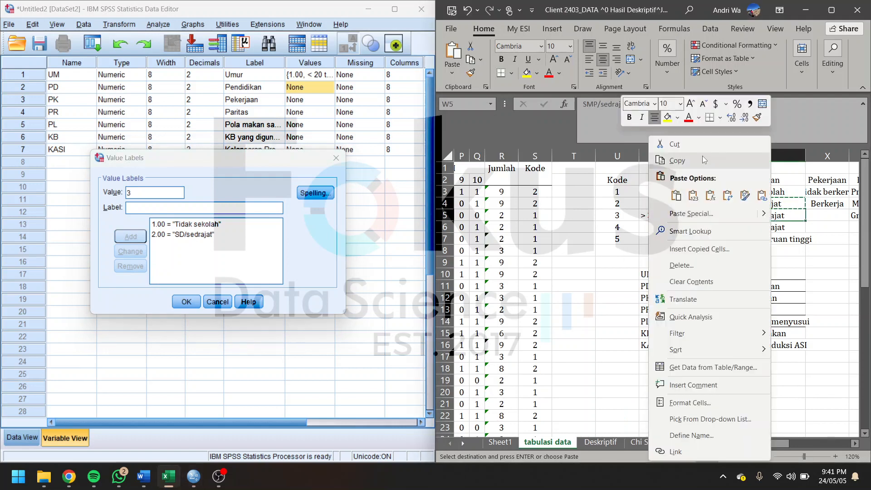
left_click(703, 160)
left_click(209, 208)
right_click(208, 208)
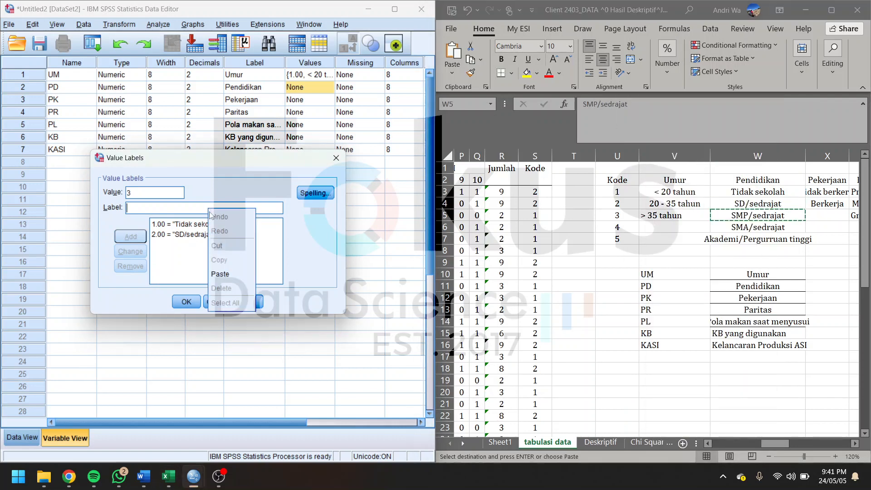
left_click(227, 272)
left_click(131, 237)
Add a PD value label that assigns value 4 to "SMA/sedrajat", copying the text from Excel.
type("4")
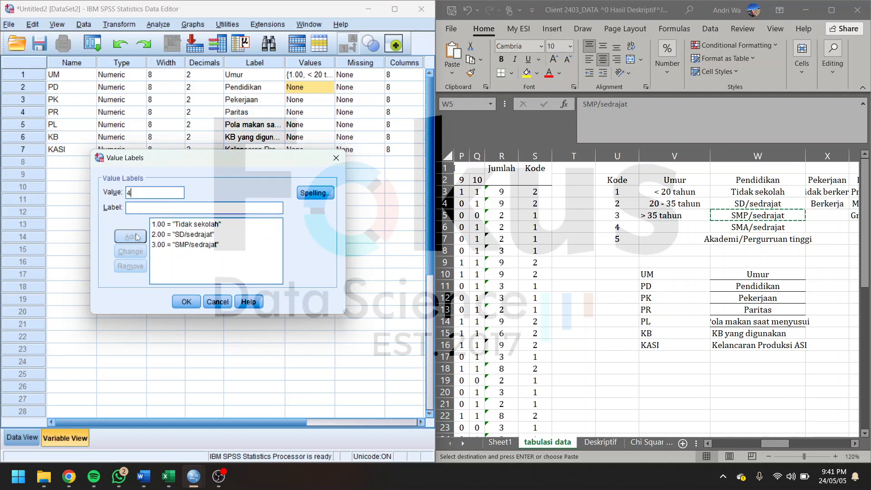
left_click(767, 228)
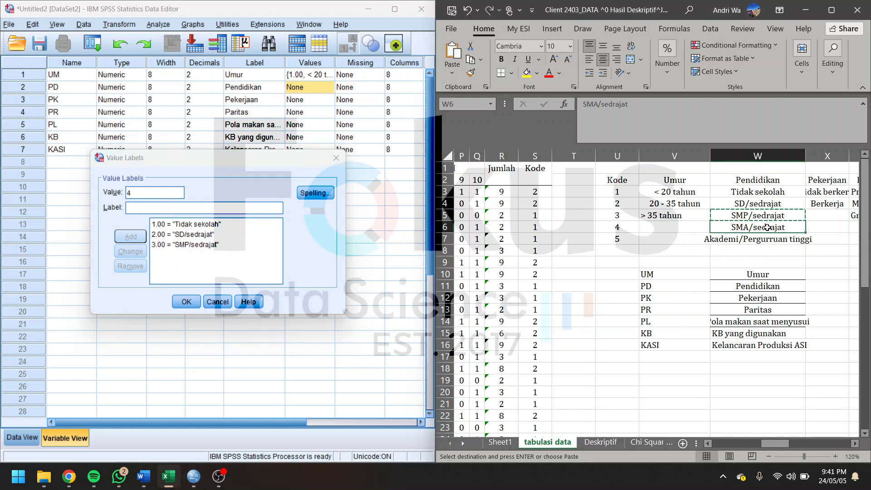
right_click(767, 227)
left_click(699, 161)
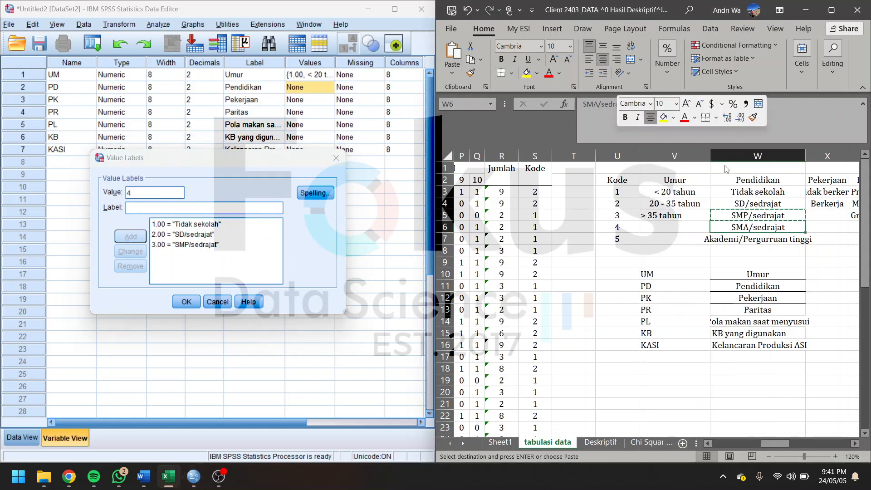
left_click(130, 206)
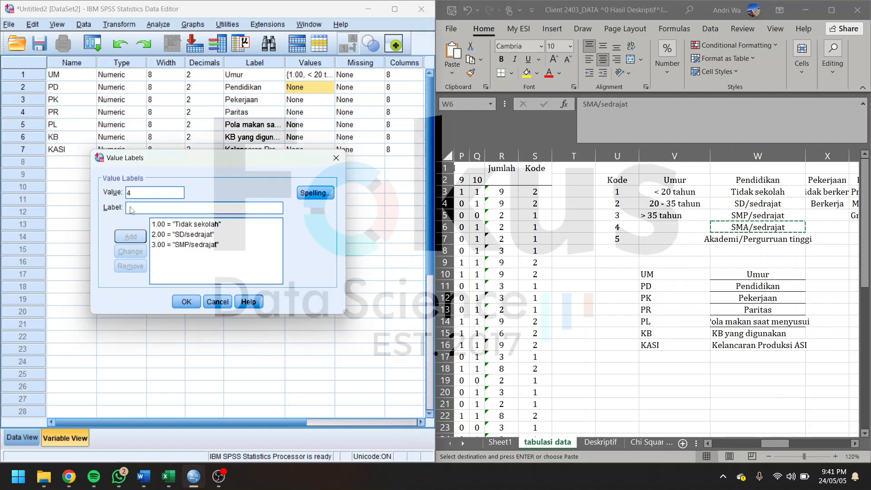
right_click(131, 208)
left_click(143, 255)
left_click(135, 237)
Complete the PD value labels by assigning value 5 to "Akademi/Pergurruan tinggi", copied from Excel, and apply them.
type("5")
left_click(780, 241)
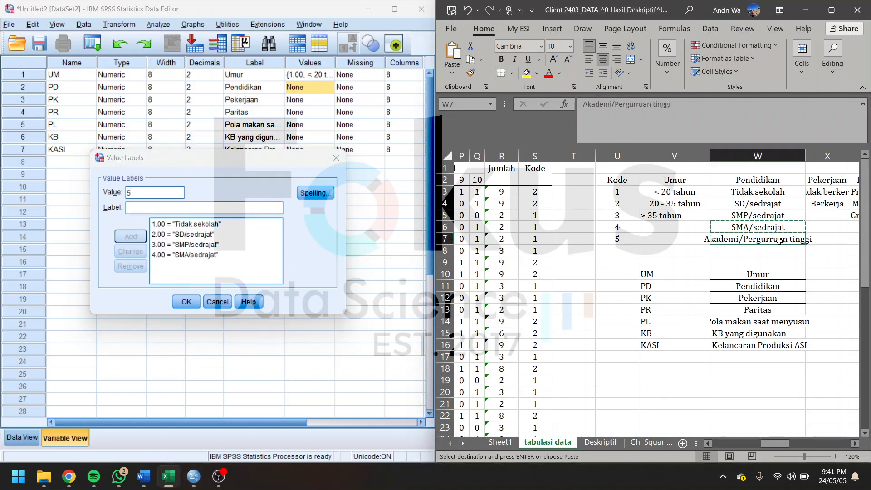
right_click(779, 241)
left_click(676, 160)
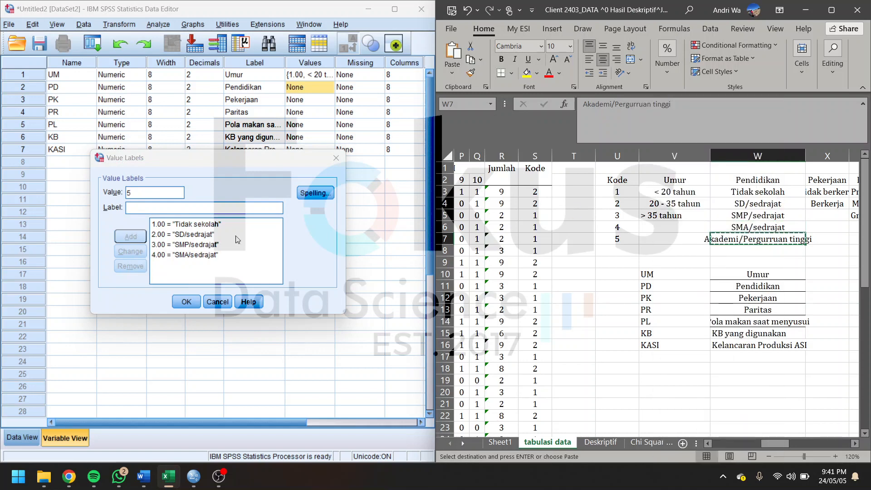
left_click(208, 208)
right_click(207, 209)
left_click(218, 274)
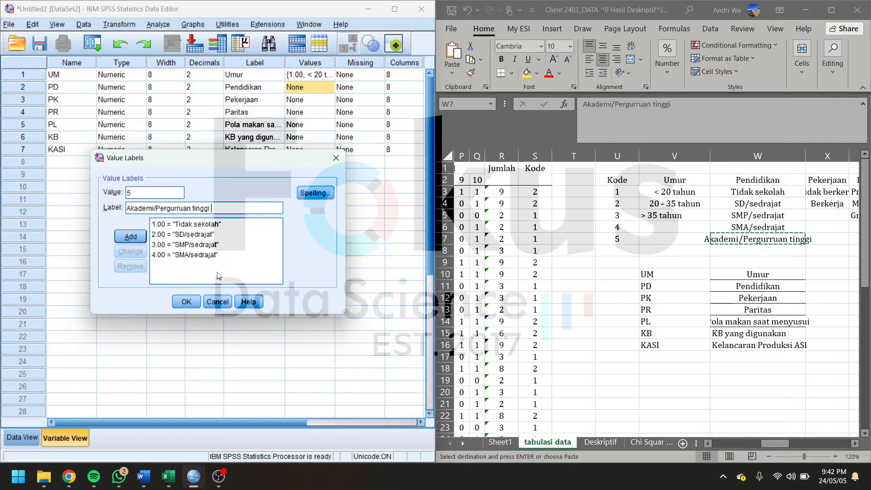
left_click(137, 237)
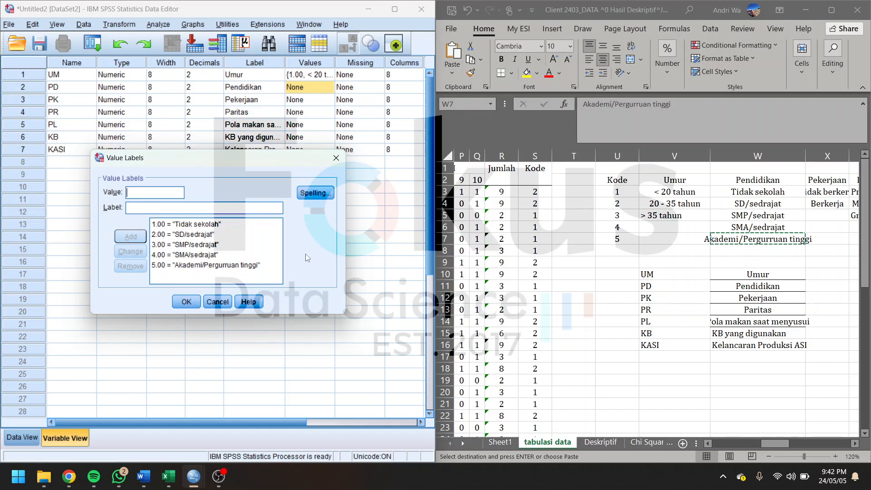
left_click(187, 302)
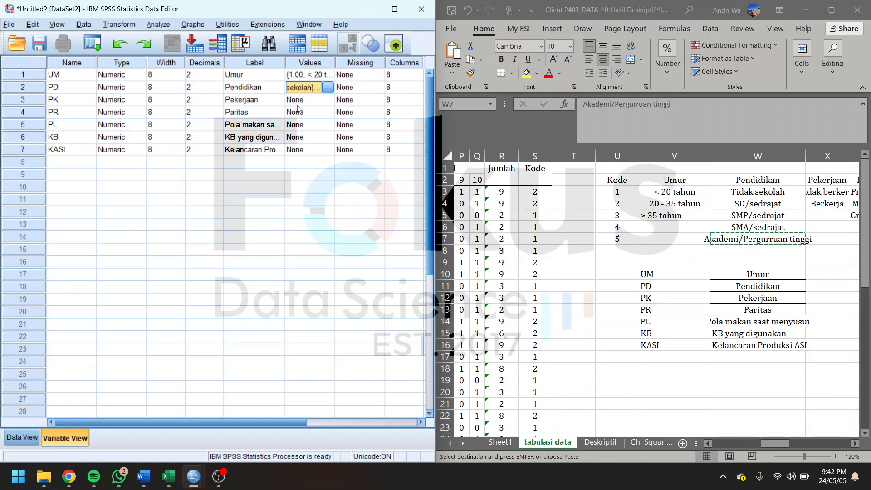
Show the SPSS data grid and select the first respondent's Umur value, cell B3, in the Excel tabulation.
left_click(22, 437)
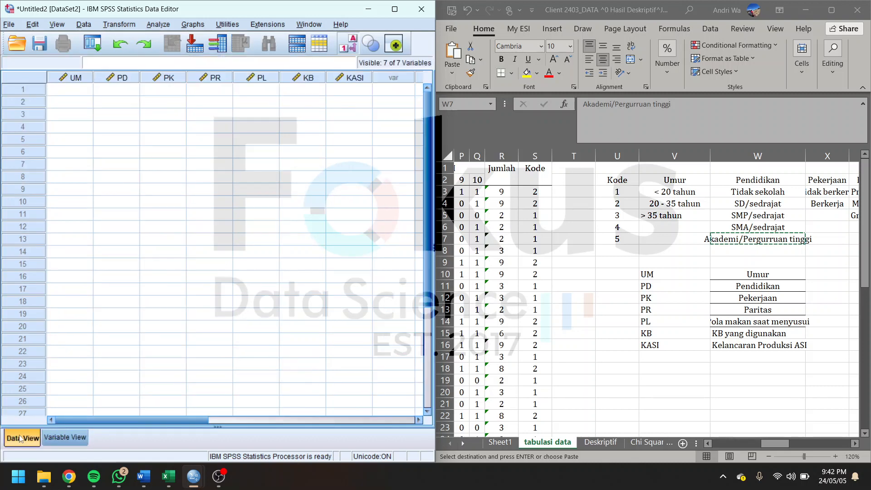
left_click(68, 438)
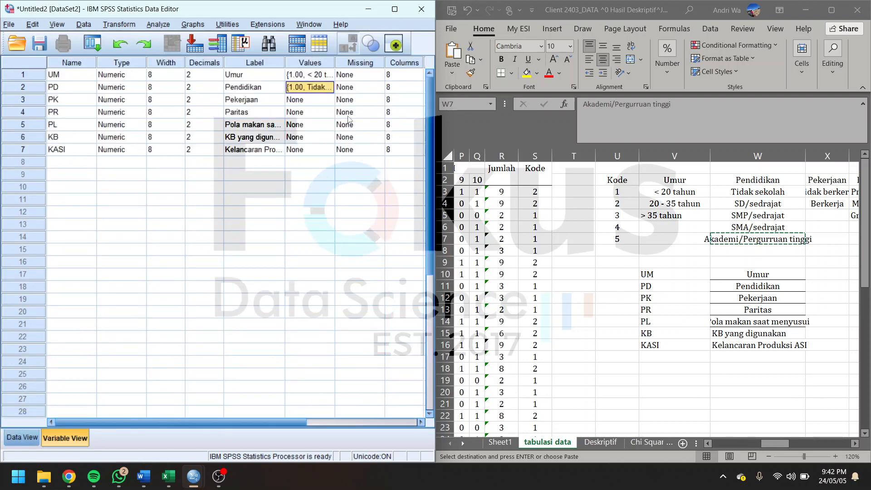
left_click(22, 437)
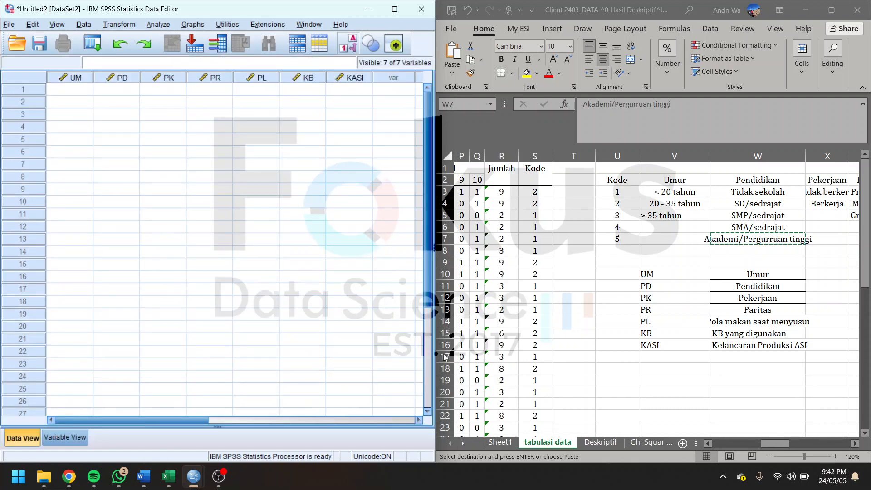
left_click(575, 309)
scroll(585, 302, "left", 5)
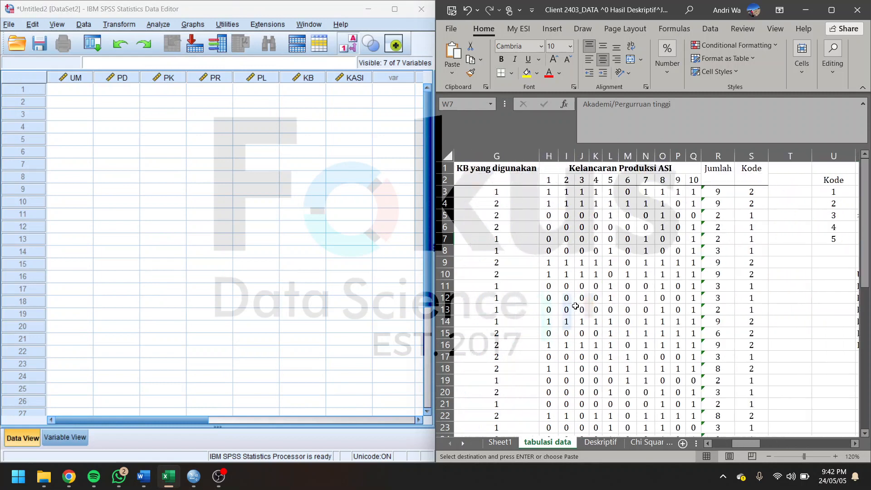
left_click(553, 189)
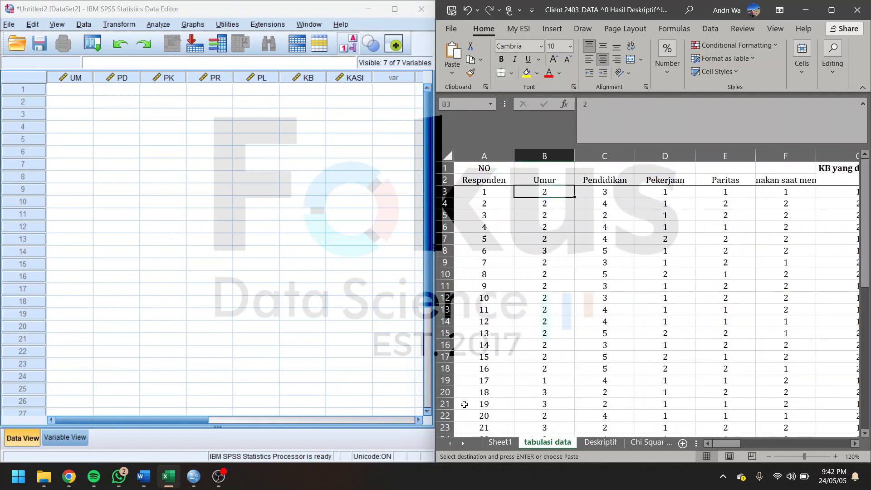
Switch to the already coded SPSS dataset DataSet1, widen its Values column, and place its data grid beside the Excel workbook.
key("alt+Tab")
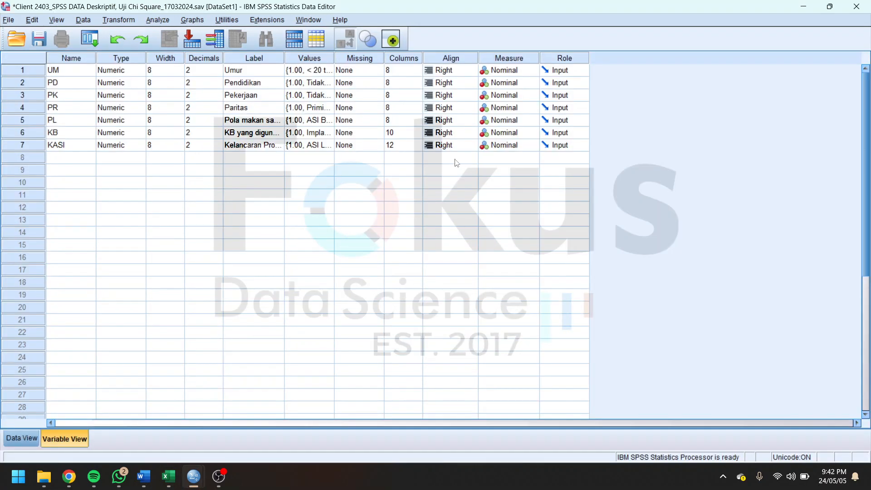
left_click_drag(334, 58, 387, 58)
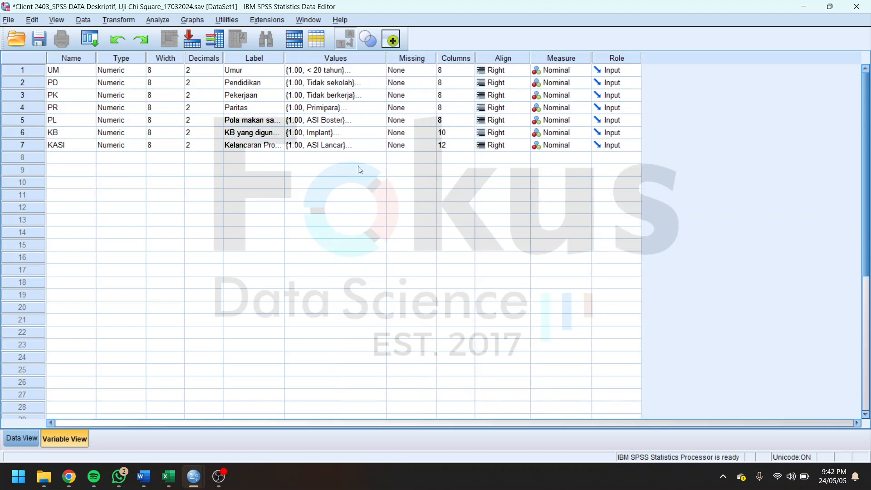
left_click(21, 435)
left_click_drag(566, 4, 0, 85)
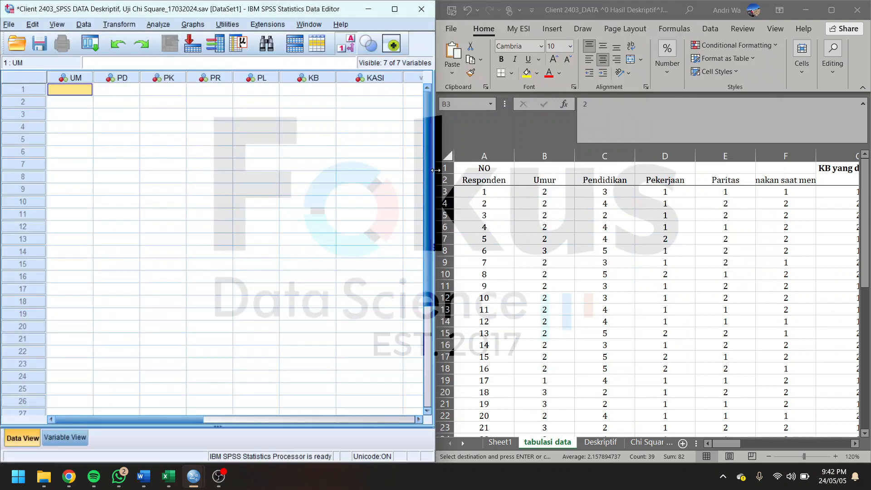
Copy the coded respondent values in B3:G40, from Umur through KB yang digunakan, in the Excel tabulation.
left_click(544, 195)
scroll(748, 194, "right", 1)
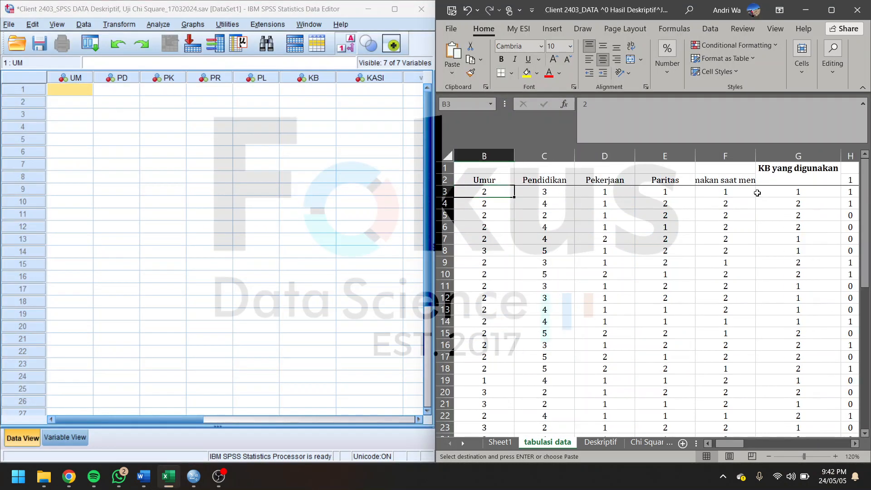
scroll(750, 201, "right", 1)
scroll(753, 209, "down", 12)
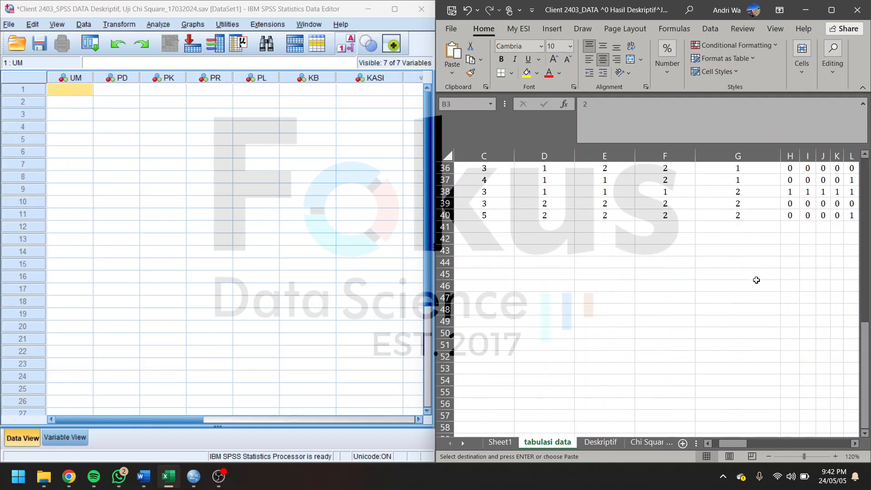
left_click(755, 220, "shift")
scroll(754, 220, "up", 12)
scroll(744, 222, "left", 2)
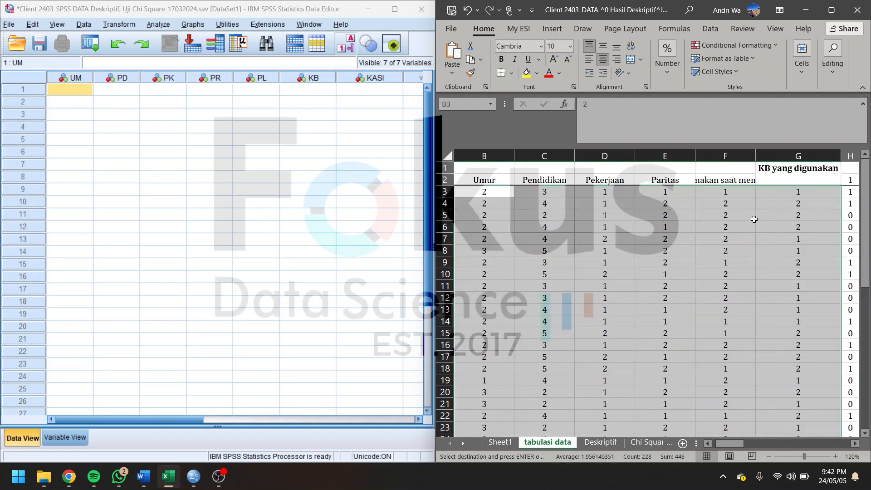
right_click(736, 225)
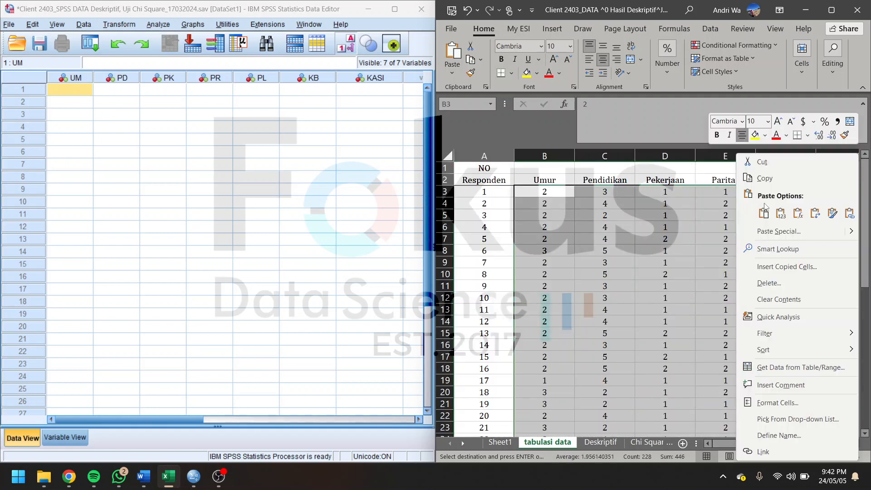
left_click(775, 180)
Paste the copied Excel values into the SPSS data grid, starting at case 1 of UM.
left_click(63, 90)
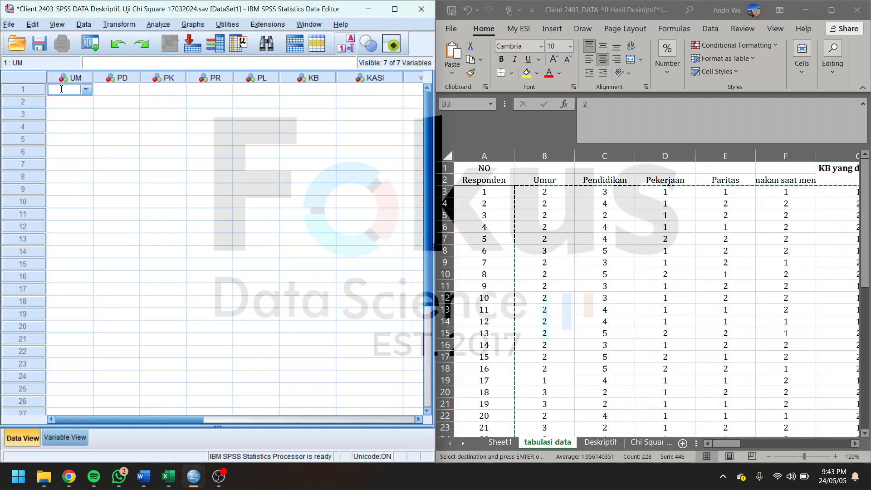
key("Return")
right_click(62, 91)
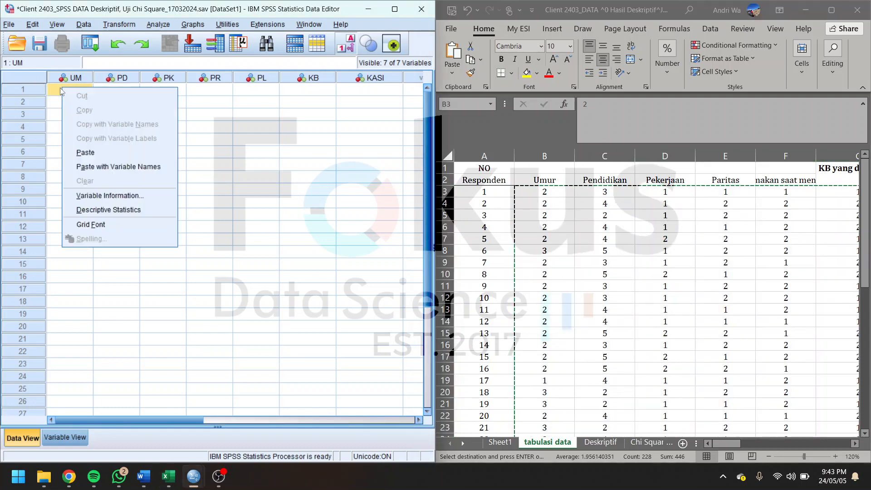
left_click(101, 150)
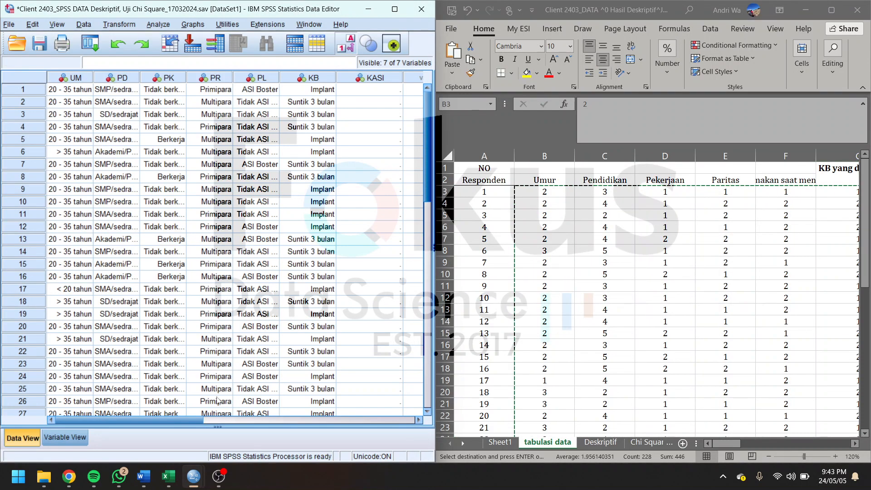
Copy the Kode values in S3:S40, beside the Kelancaran Produksi ASI totals, in the Excel tabulation.
left_click_drag(194, 420, 247, 420)
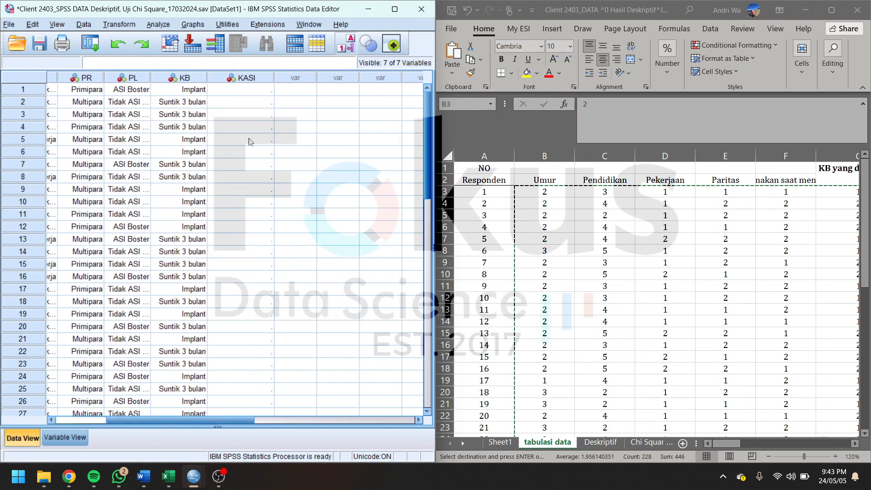
middle_click(740, 246)
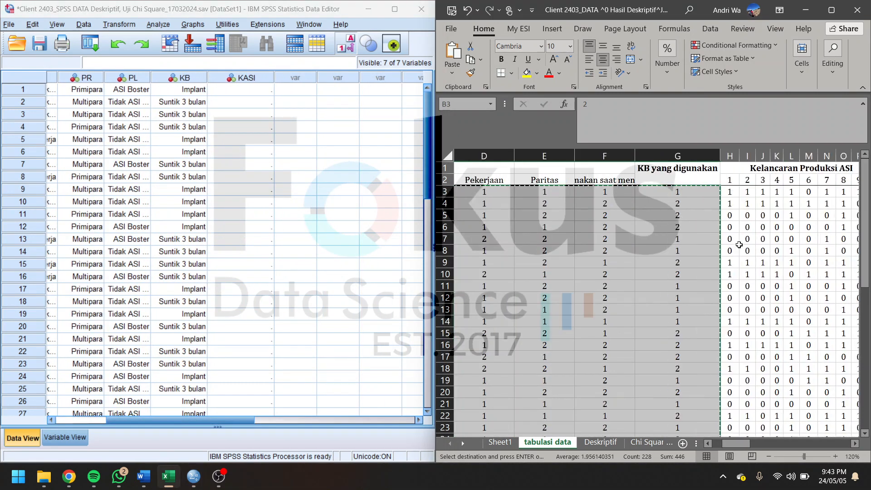
left_click(747, 191)
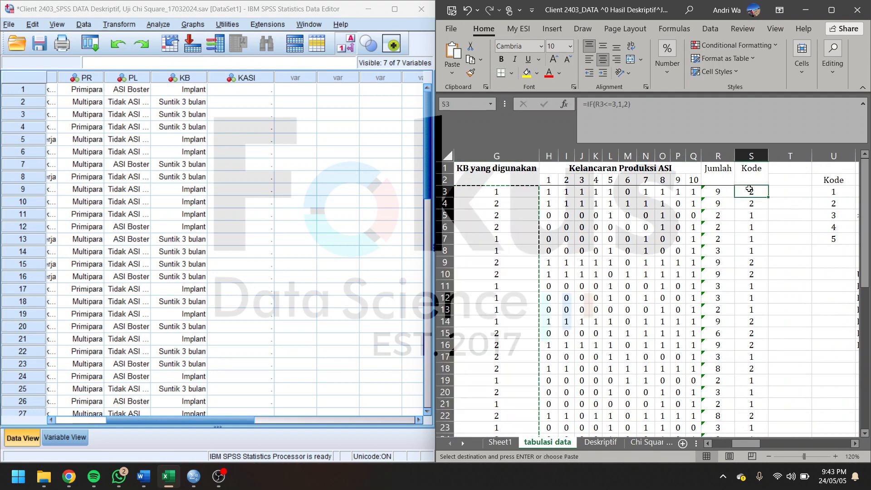
left_click_drag(752, 191, 753, 265)
right_click(753, 265)
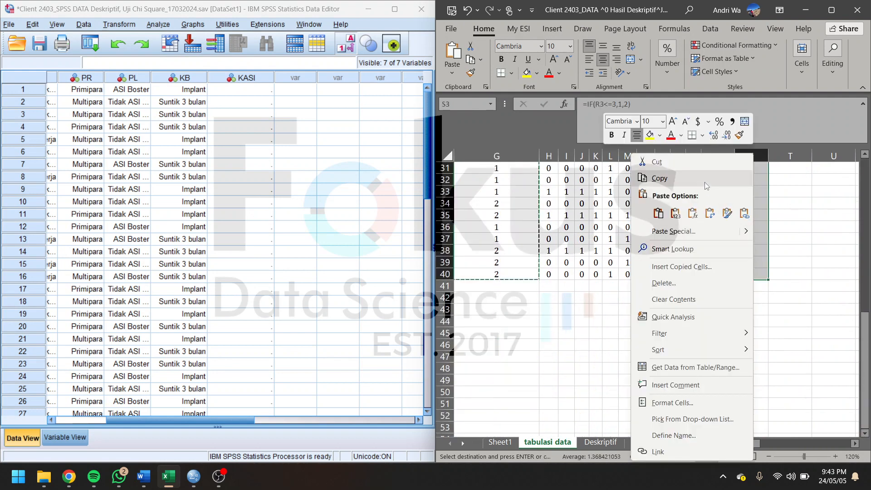
left_click(647, 180)
Paste the copied codes into KASI from case 1 and maximize the SPSS data window, showing all columns from UM.
left_click(264, 91)
right_click(264, 91)
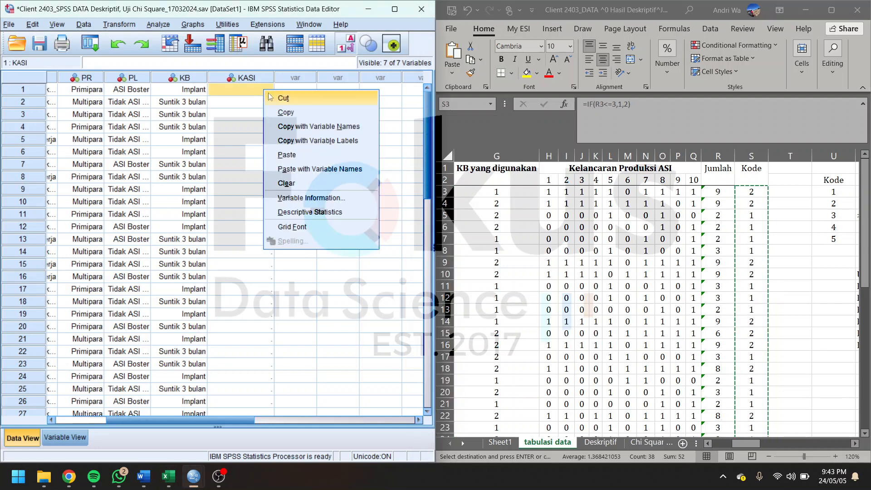
left_click(292, 155)
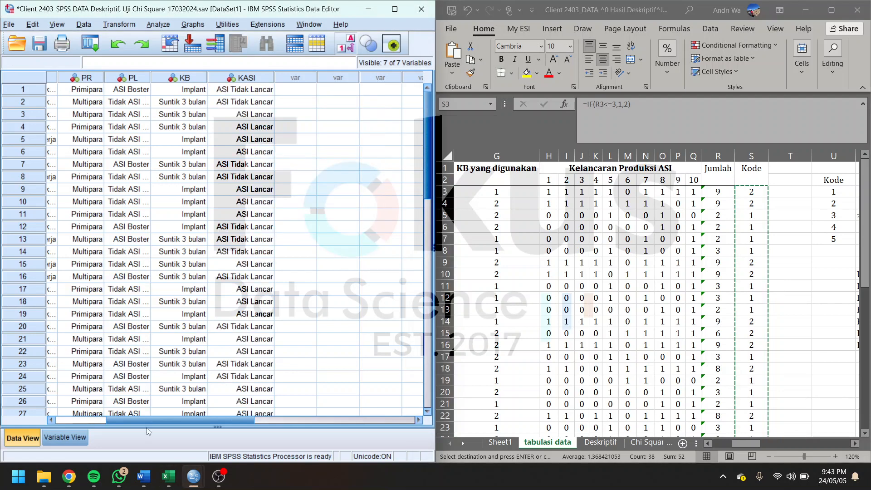
left_click_drag(146, 421, 117, 408)
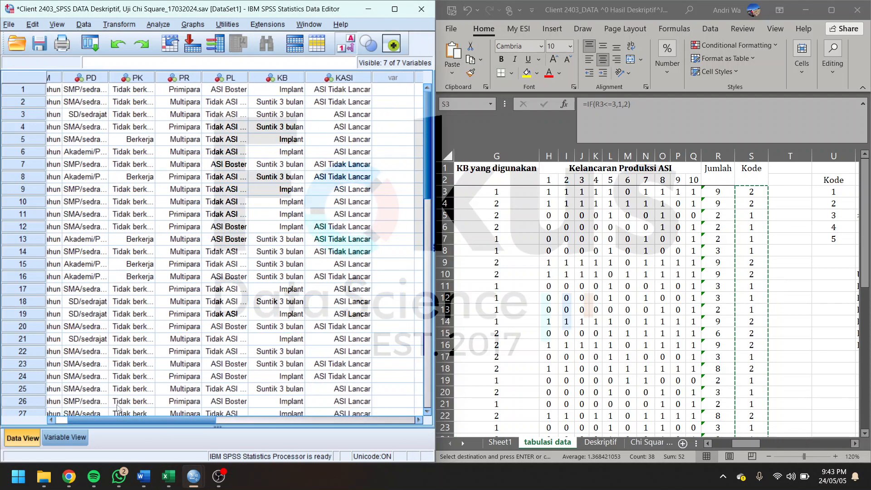
left_click(393, 9)
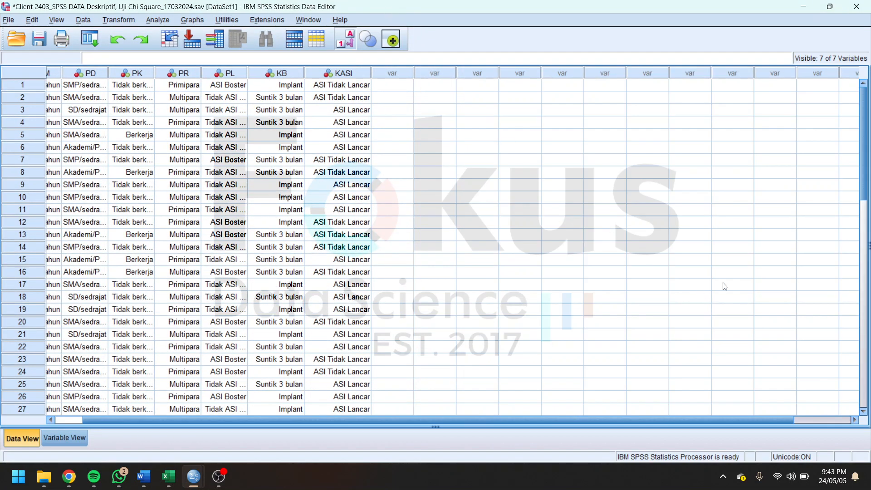
left_click_drag(210, 422, 182, 335)
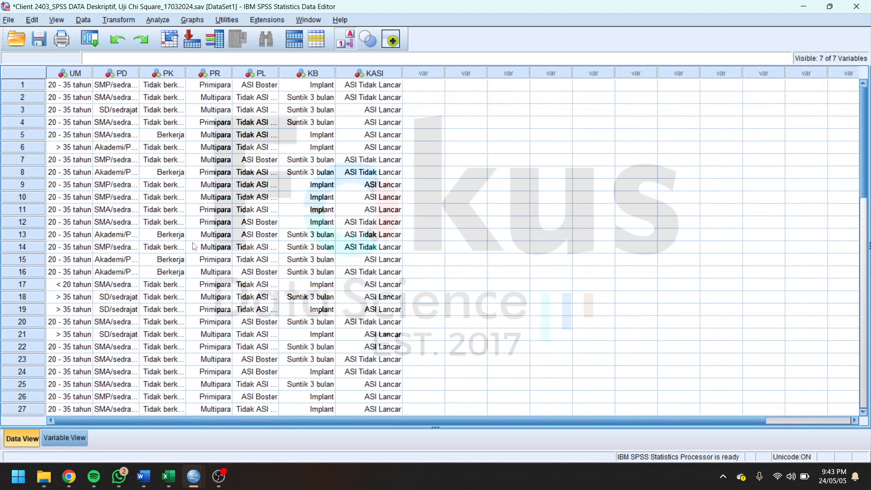
Switch to the Word interpretation document and review its univariate descriptive tables down to the Uji Chi Square section.
left_click(144, 478)
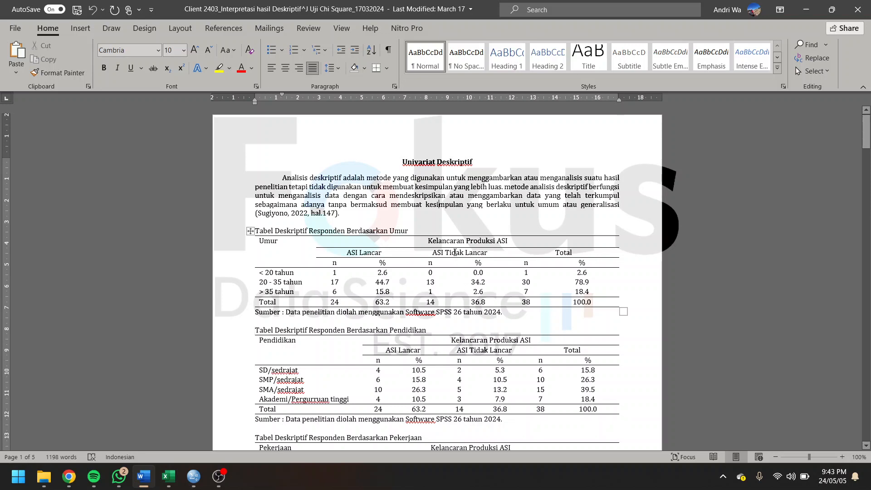
scroll(405, 232, "down", 7)
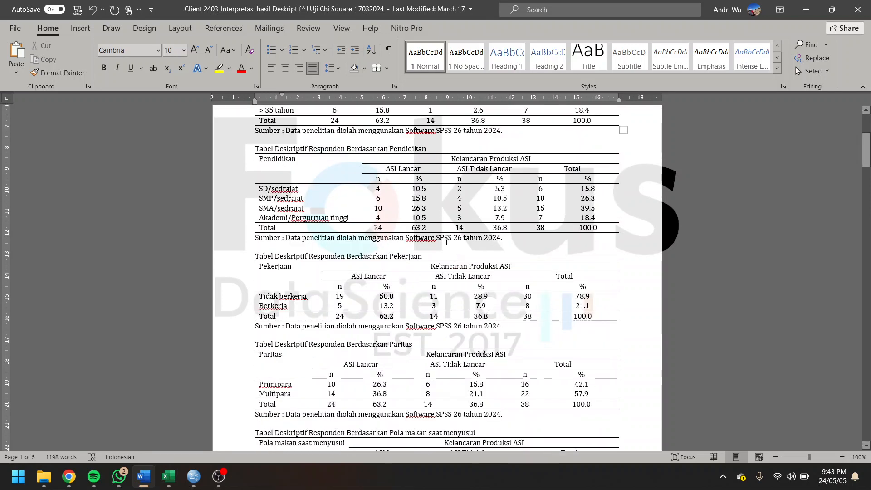
scroll(411, 228, "down", 14)
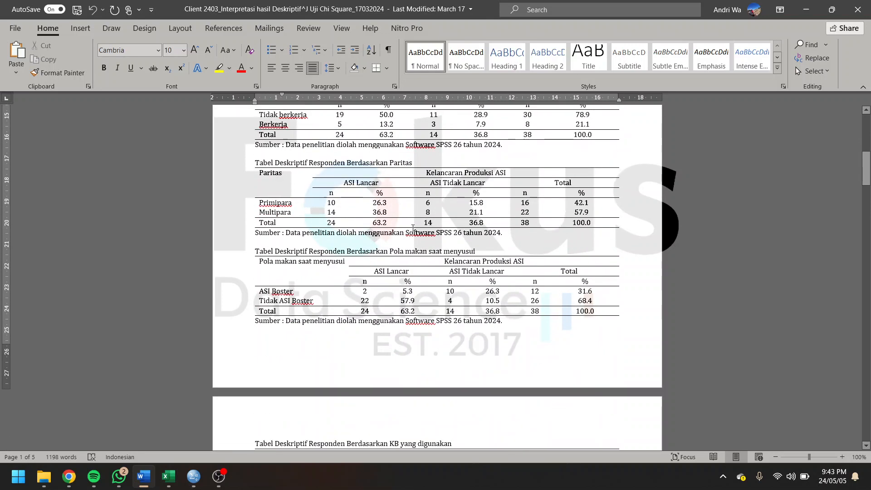
scroll(413, 228, "down", 10)
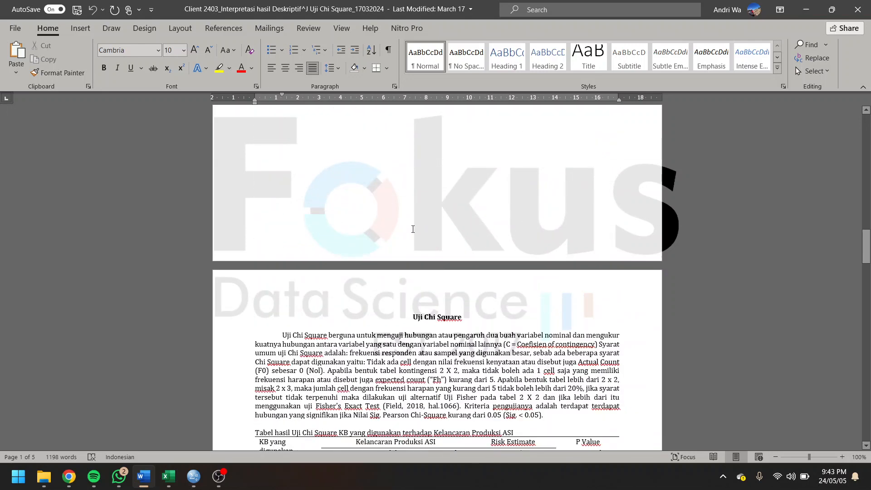
scroll(413, 228, "up", 8)
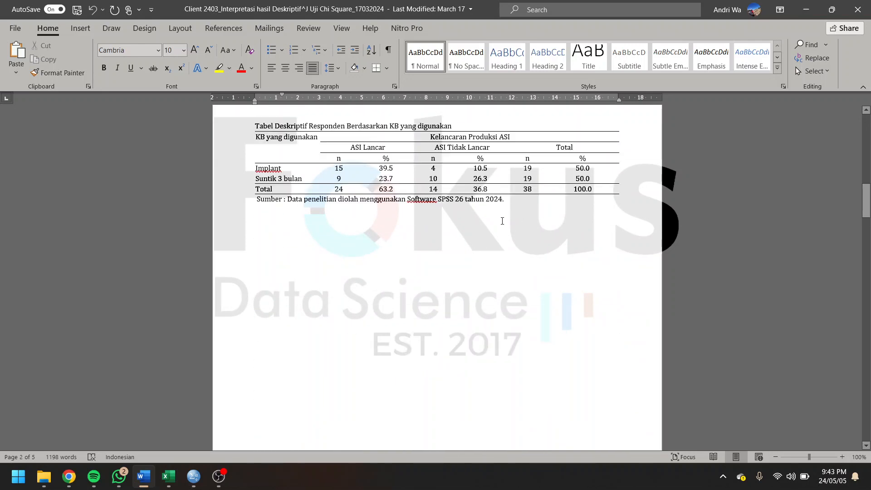
scroll(322, 169, "up", 20)
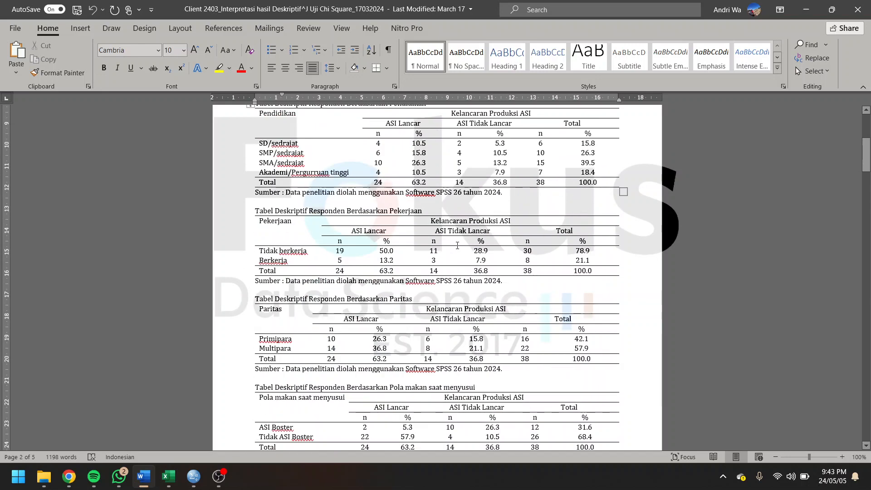
Examine the Umur table's row categories and Kelancaran Produksi ASI columns, look over the other tables, and return to the SPSS data.
left_click(275, 244)
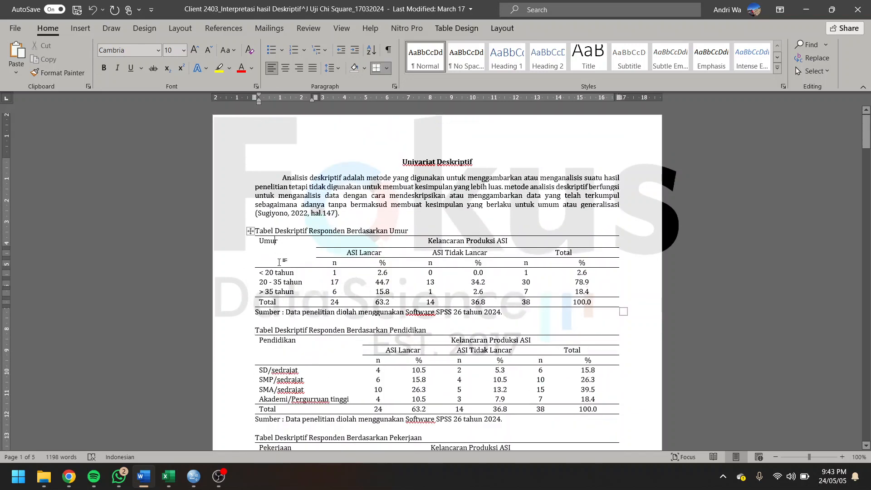
left_click_drag(265, 243, 281, 293)
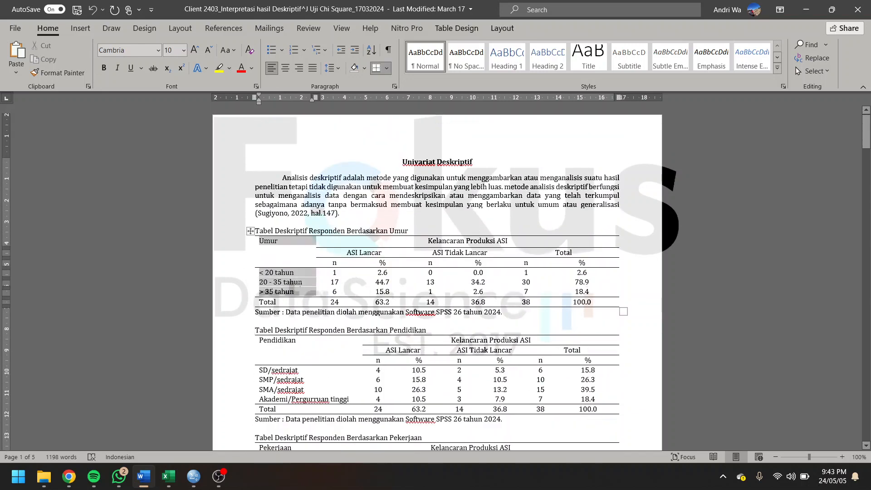
key("ctrl+e")
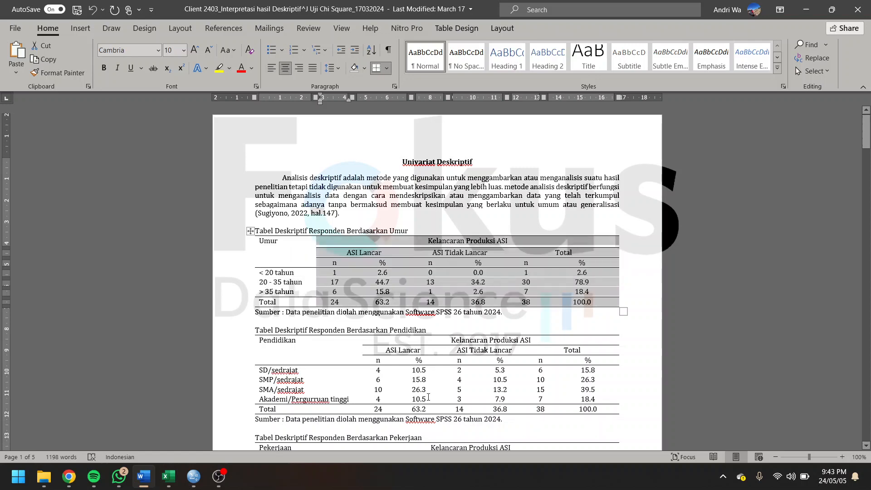
scroll(429, 322, "down", 7)
scroll(431, 236, "down", 11)
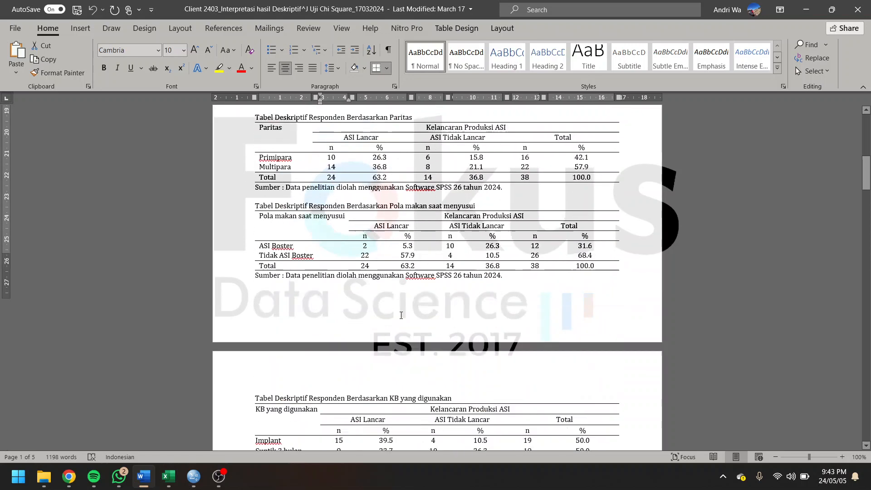
scroll(428, 289, "down", 12)
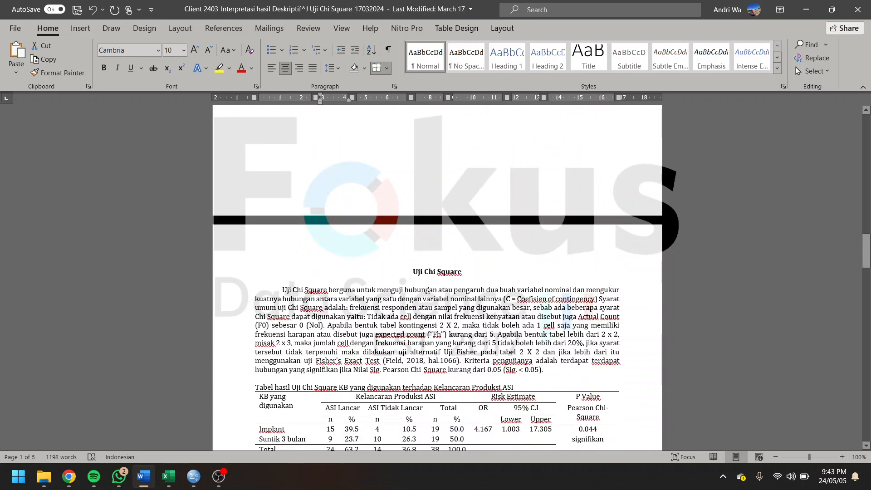
scroll(429, 287, "up", 17)
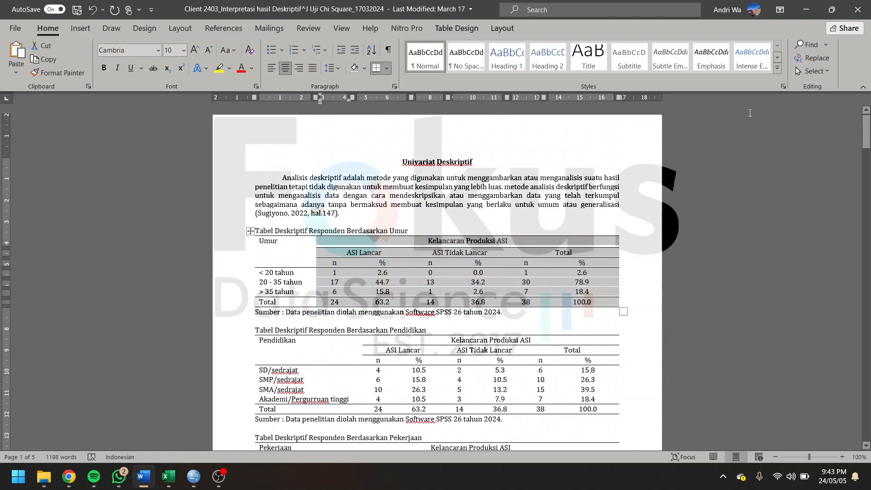
left_click(807, 9)
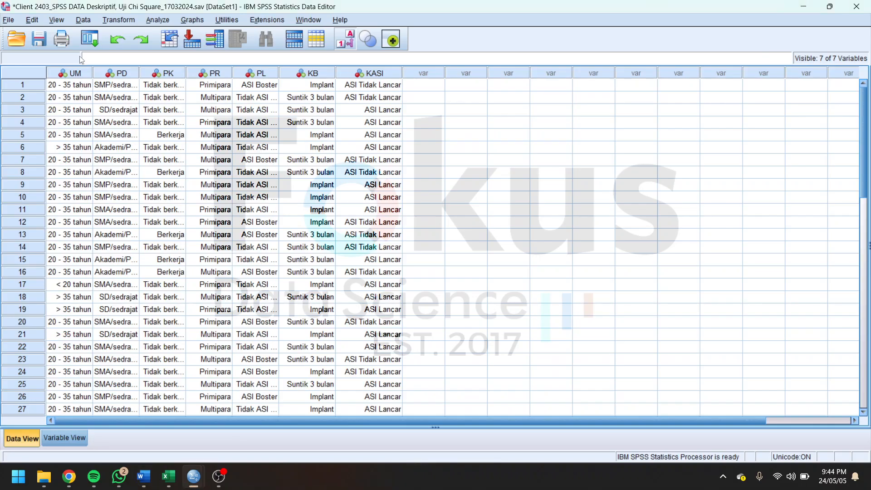
Run a crosstab with Umur [UM] in rows and Kelancaran Produksi ASI [KASI] in columns, including clustered bar charts.
left_click(157, 20)
left_click(192, 20)
left_click(157, 20)
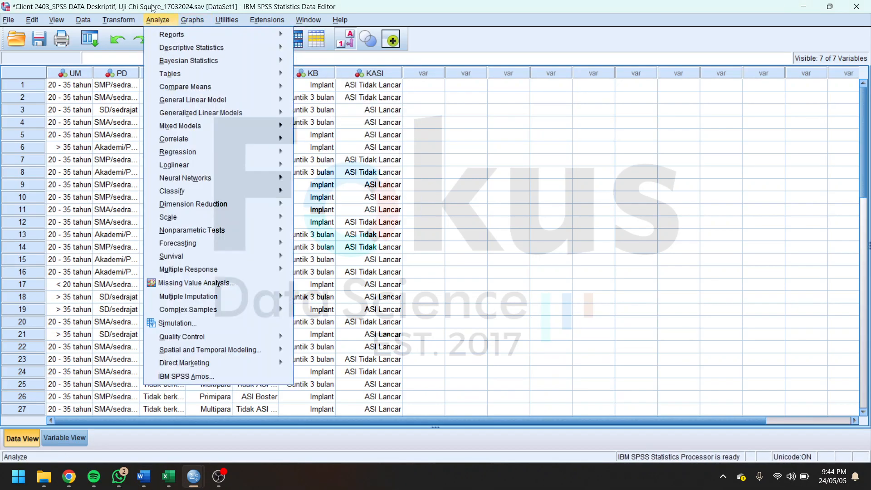
mouse_move(187, 96)
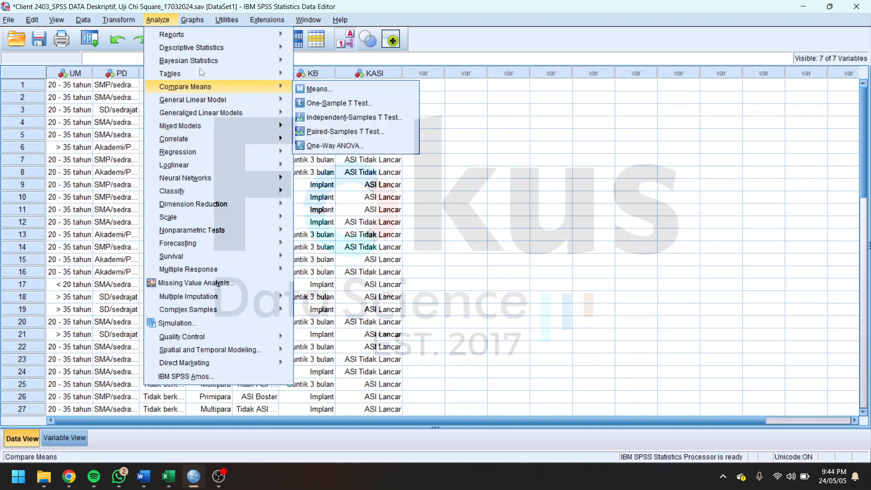
mouse_move(205, 49)
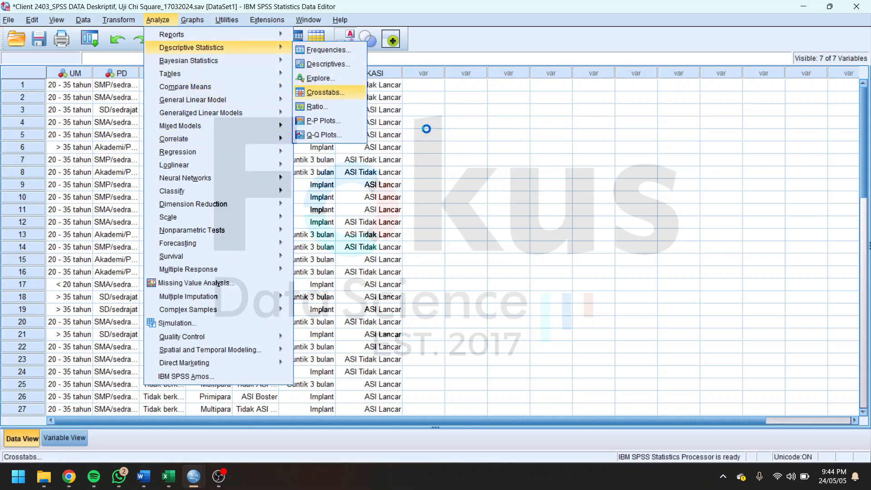
left_click(333, 93)
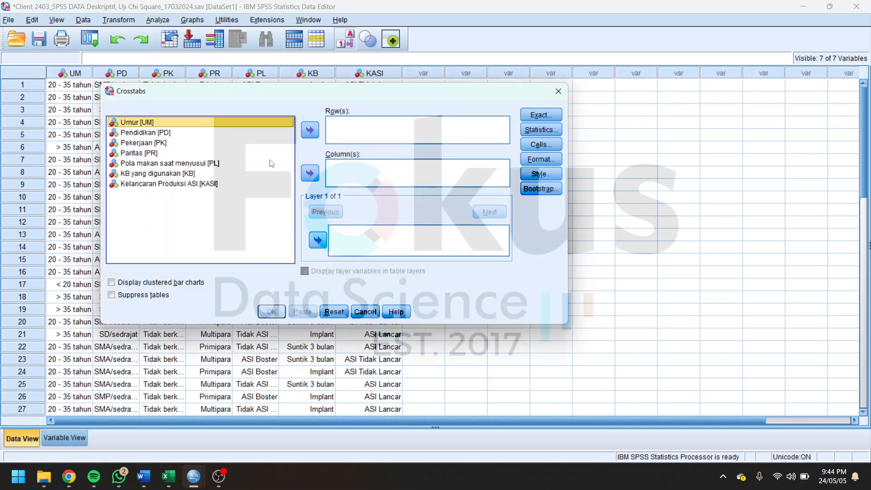
left_click(310, 130)
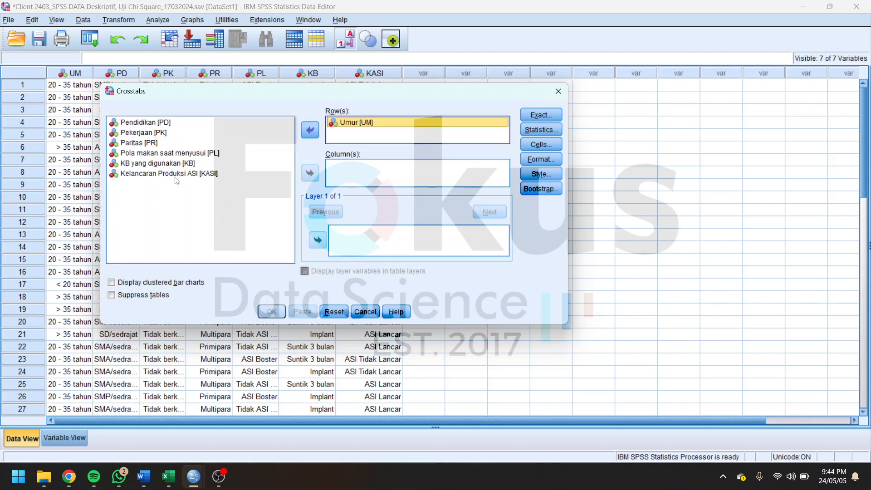
left_click(176, 173)
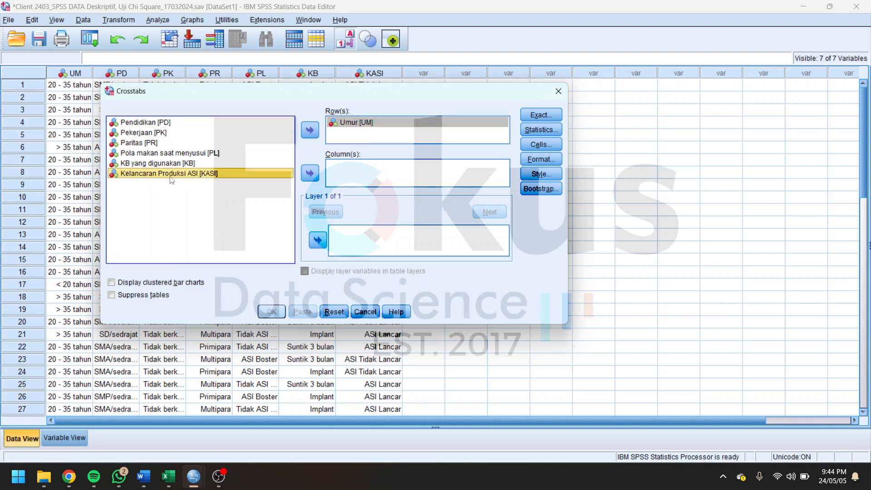
left_click(310, 173)
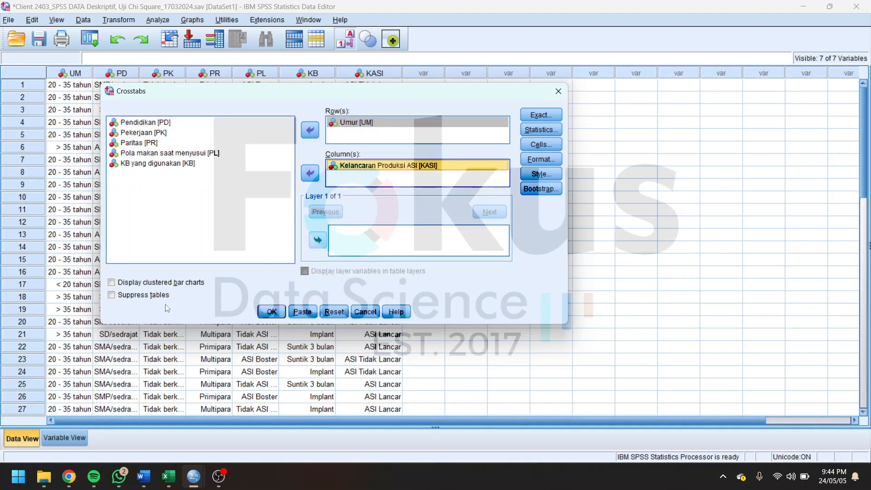
left_click(112, 283)
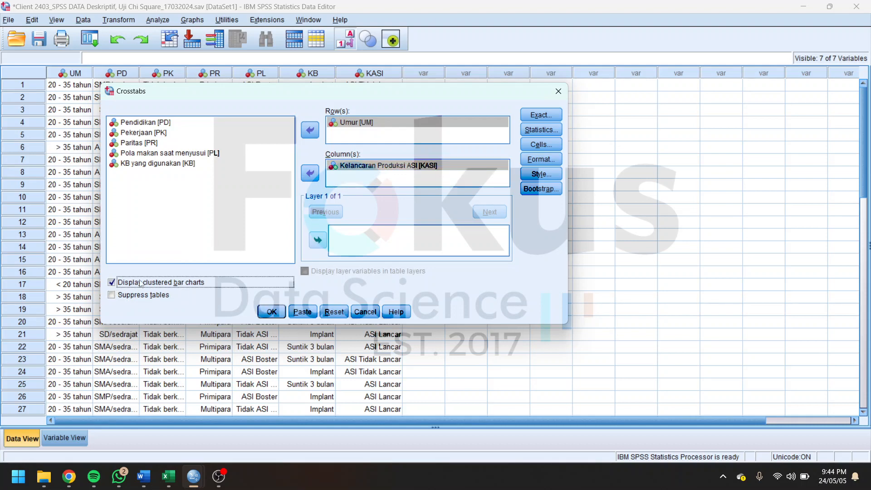
left_click(269, 313)
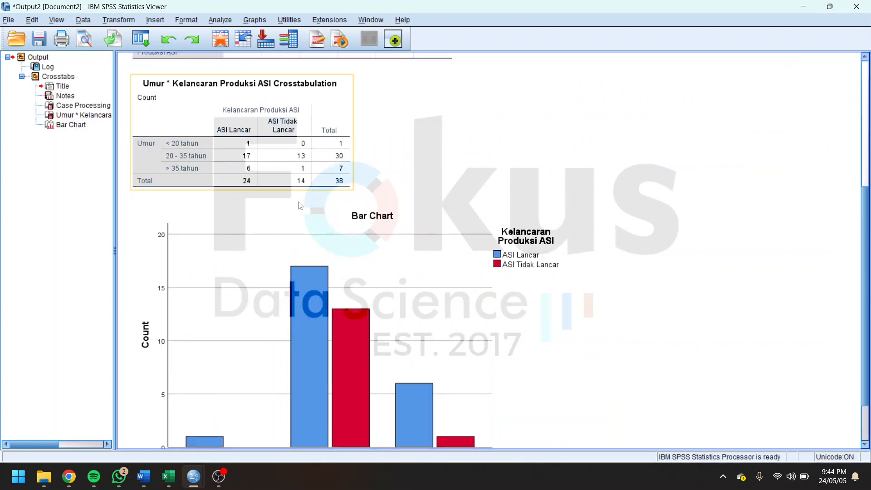
Review the Umur by Kelancaran Produksi ASI crosstabulation and its clustered bar chart in the output.
scroll(286, 171, "up", 3)
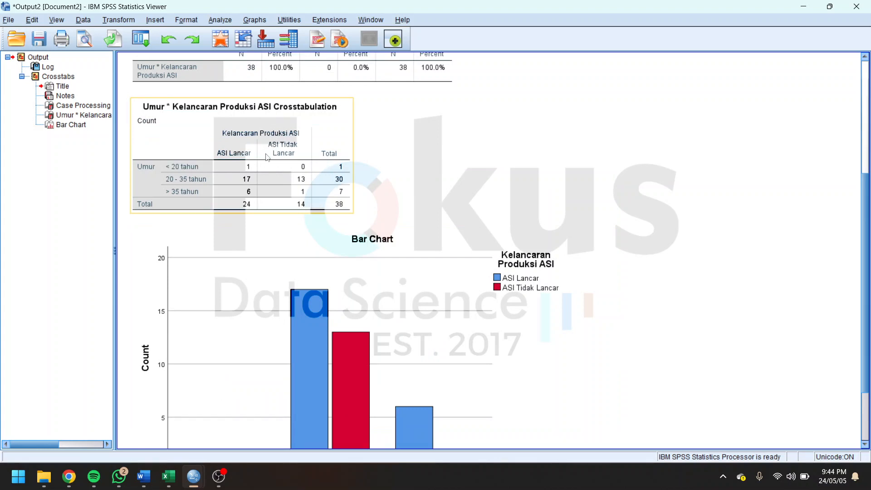
left_click(205, 438)
scroll(245, 166, "down", 3)
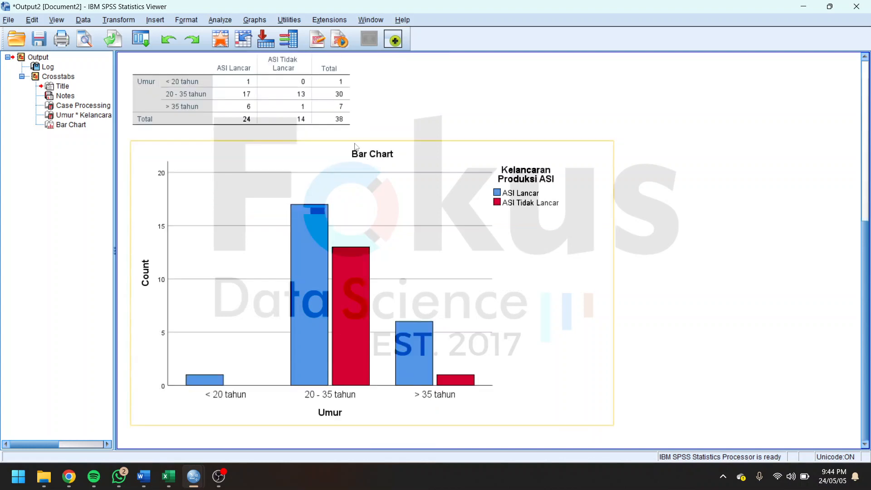
left_click(220, 19)
mouse_move(287, 49)
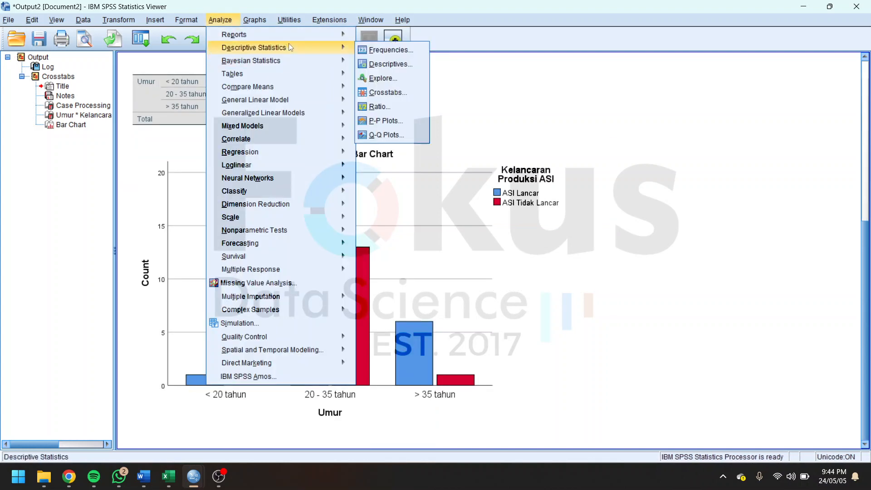
left_click(392, 63)
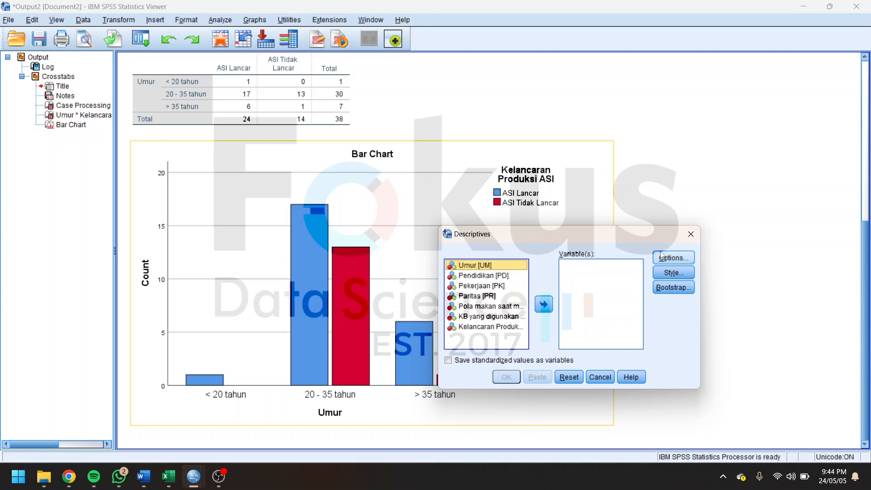
left_click(691, 235)
Rerun the crosstabs with Umur, Pendidikan, Pekerjaan, Paritas, Pola makan saat menyusui and KB yang digunakan all as row variables against Kelancaran Produksi ASI.
left_click(220, 19)
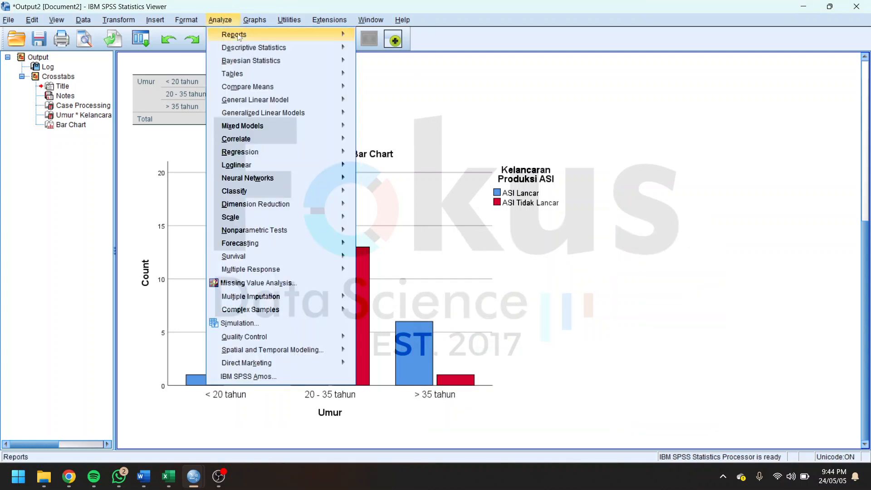
mouse_move(267, 49)
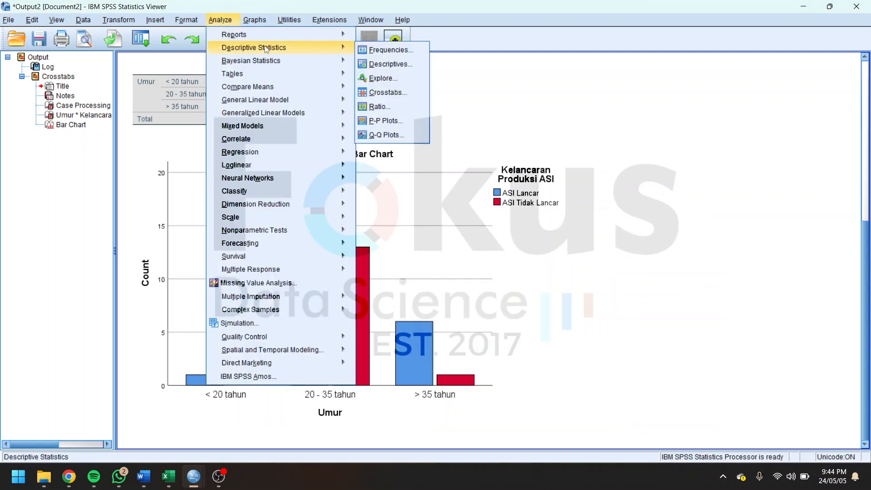
left_click(401, 93)
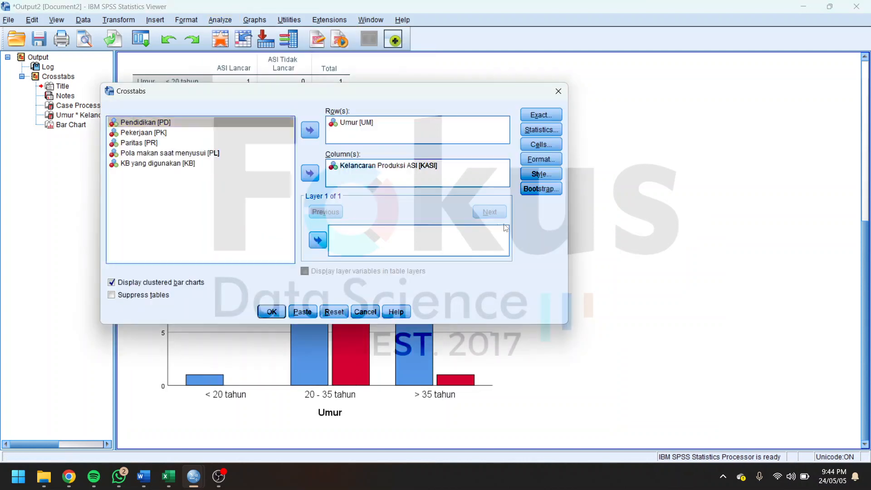
left_click(395, 129)
left_click(311, 130)
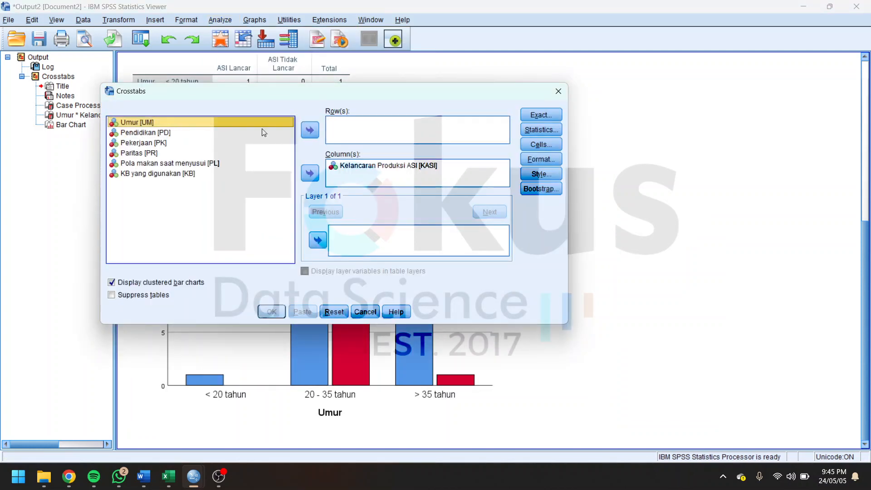
left_click(192, 174, "shift")
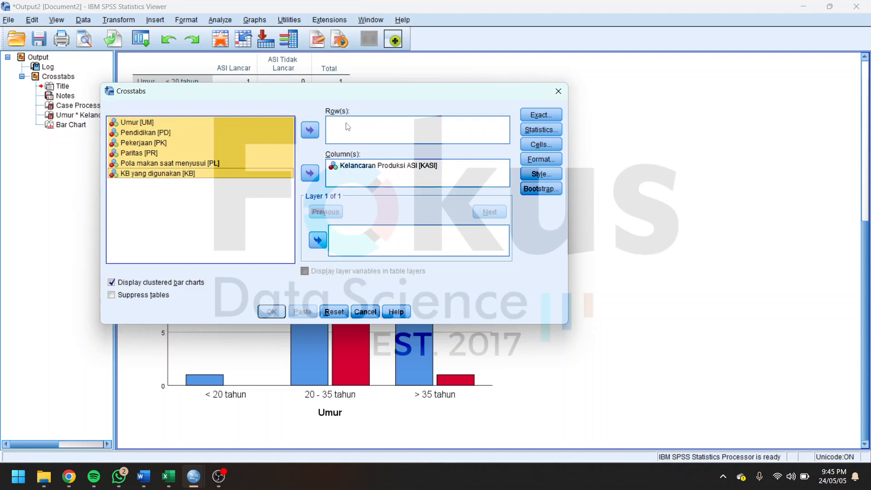
left_click(310, 130)
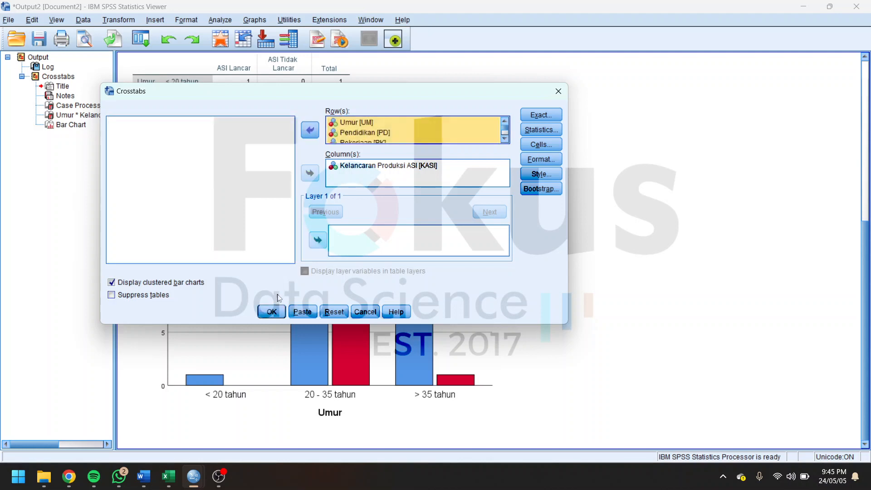
left_click(271, 311)
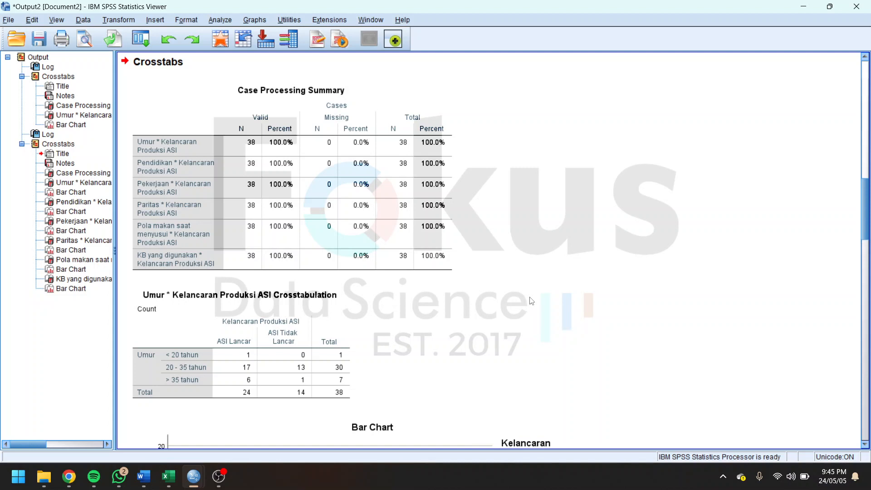
Review the new crosstabulations and bar charts from Umur down to Pekerjaan by Kelancaran Produksi ASI.
scroll(522, 306, "down", 3)
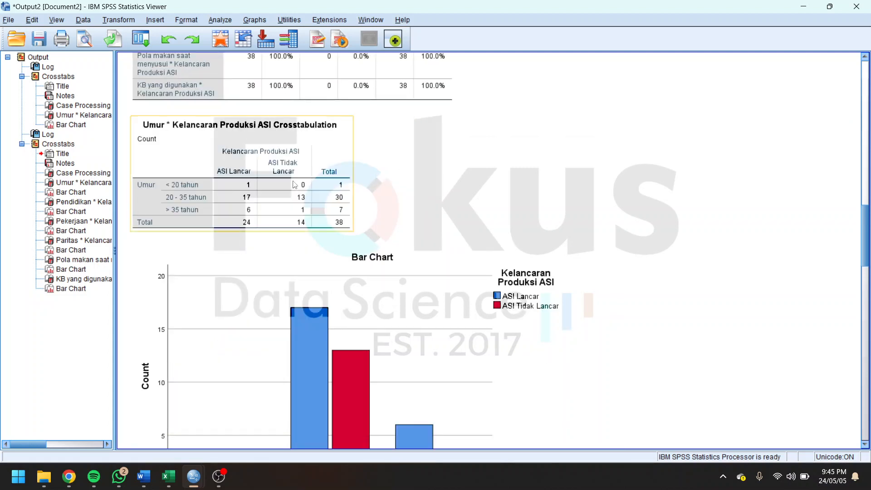
scroll(345, 202, "down", 15)
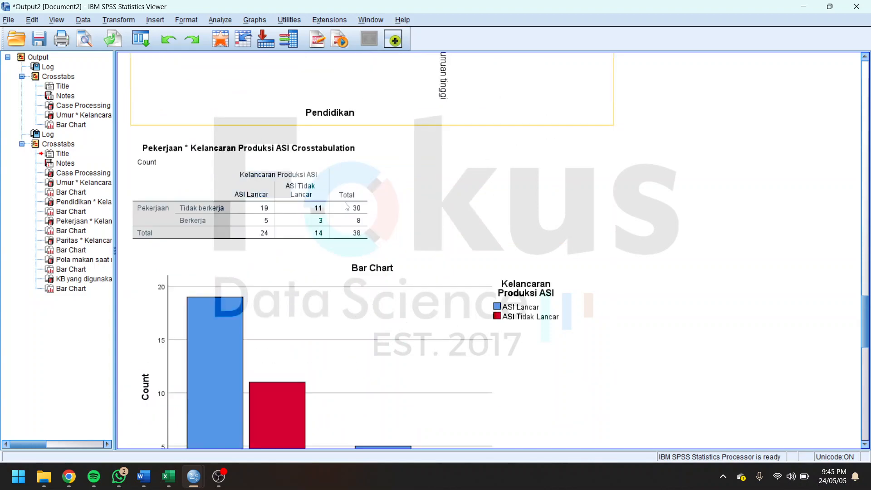
scroll(345, 203, "down", 3)
scroll(347, 204, "up", 3)
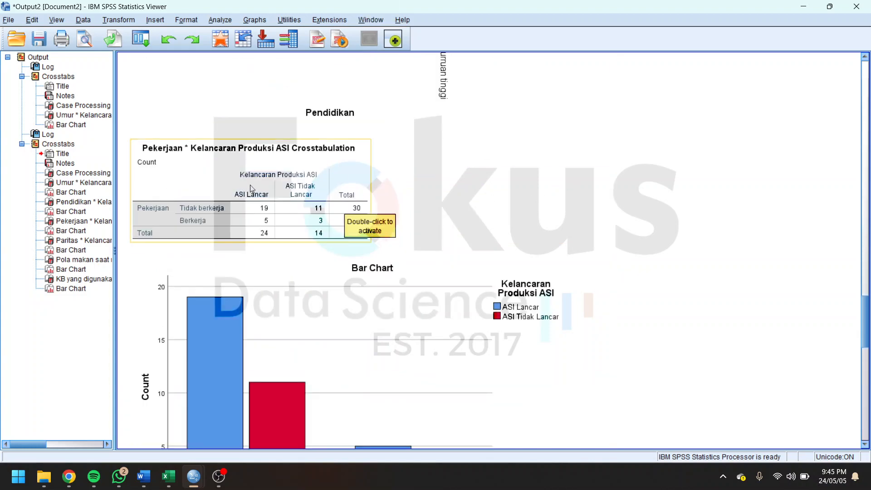
Switch to the Word interpretation document and examine the header and row categories of the Umur descriptive table.
left_click(144, 477)
left_click(388, 331)
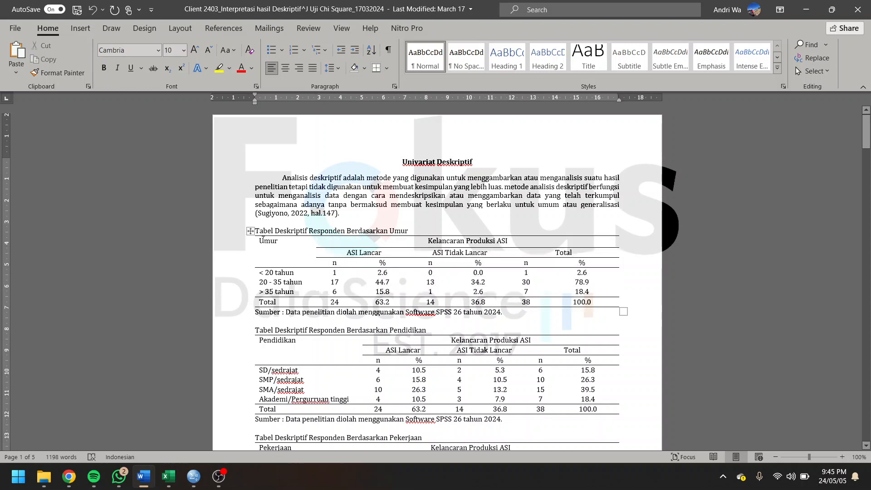
left_click_drag(262, 241, 441, 248)
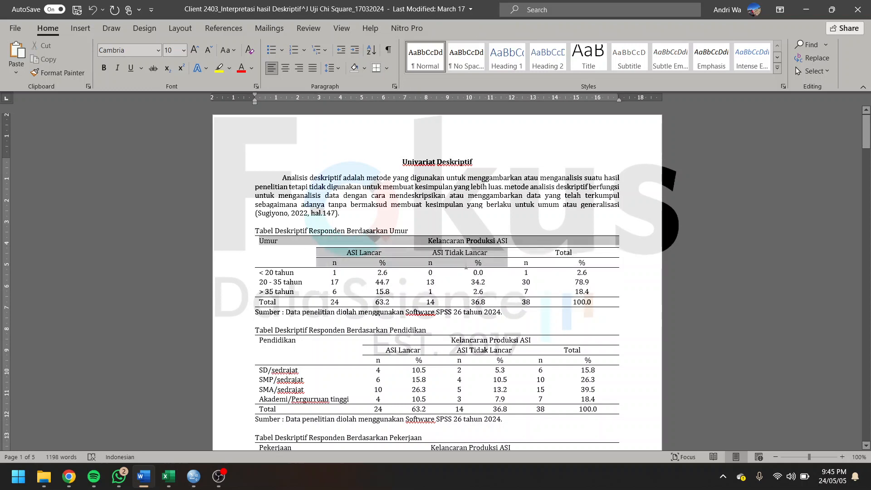
left_click(273, 272)
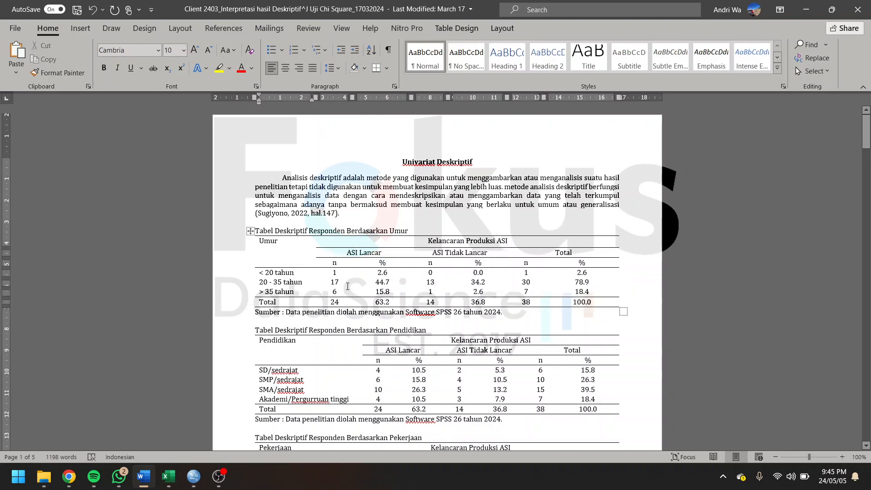
left_click(842, 457)
left_click(842, 456)
left_click(842, 457)
left_click(842, 457)
left_click(842, 457)
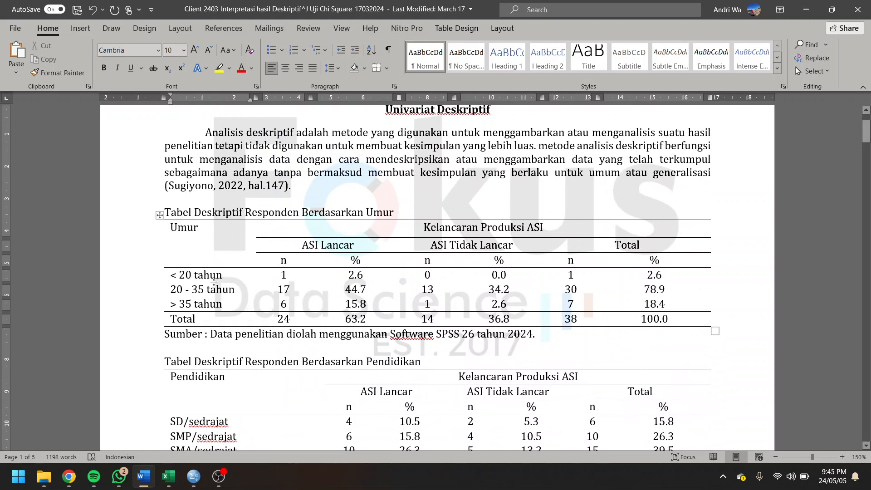
Examine the < 20 tahun row of the Umur table against the ASI Lancar, ASI Tidak Lancar and Total columns.
left_click(218, 302)
left_click(223, 277)
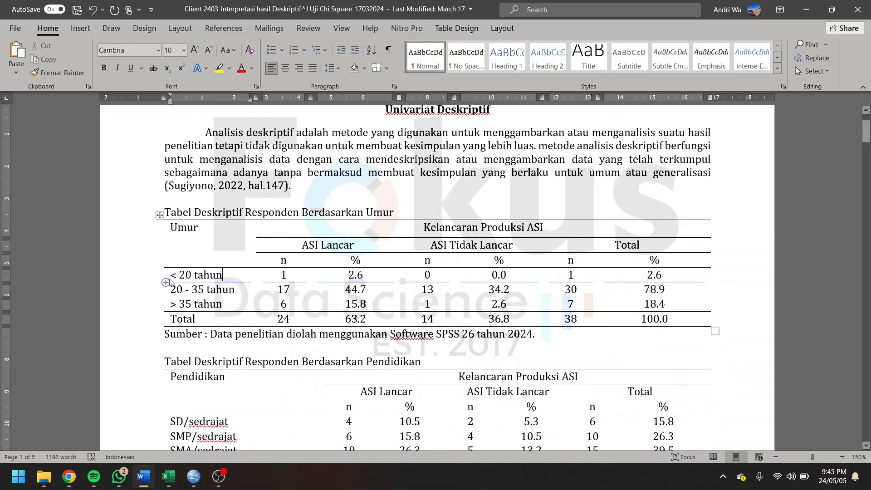
left_click_drag(172, 275, 243, 281)
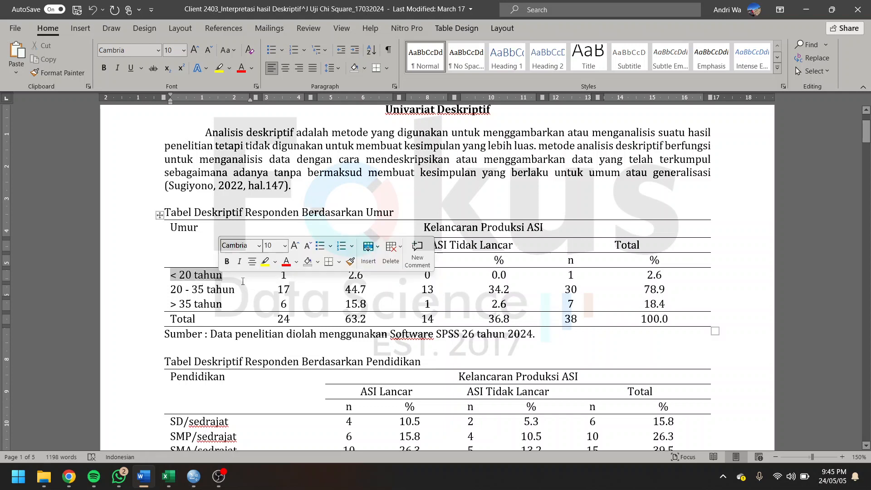
left_click(290, 274)
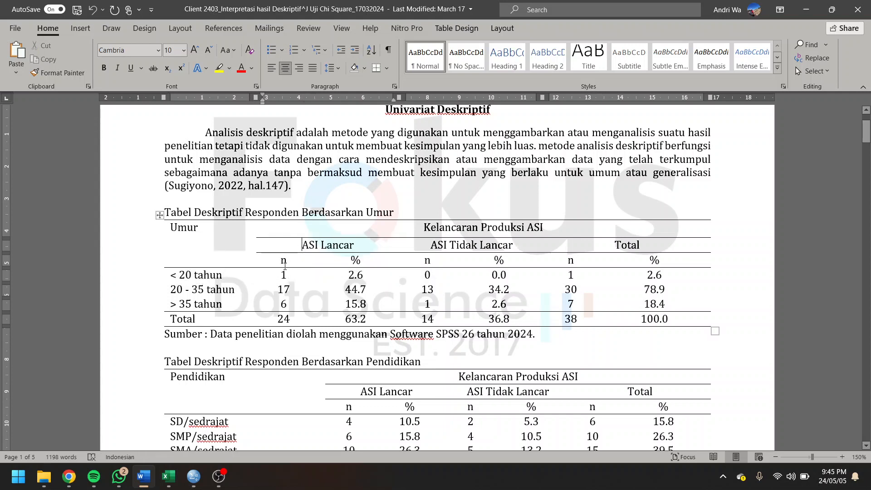
key("shift+Up")
right_click(288, 278)
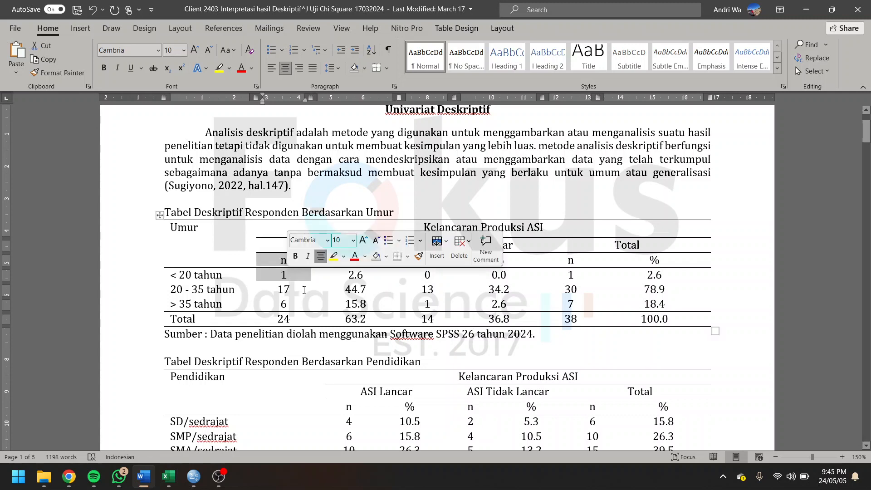
left_click_drag(425, 261, 447, 282)
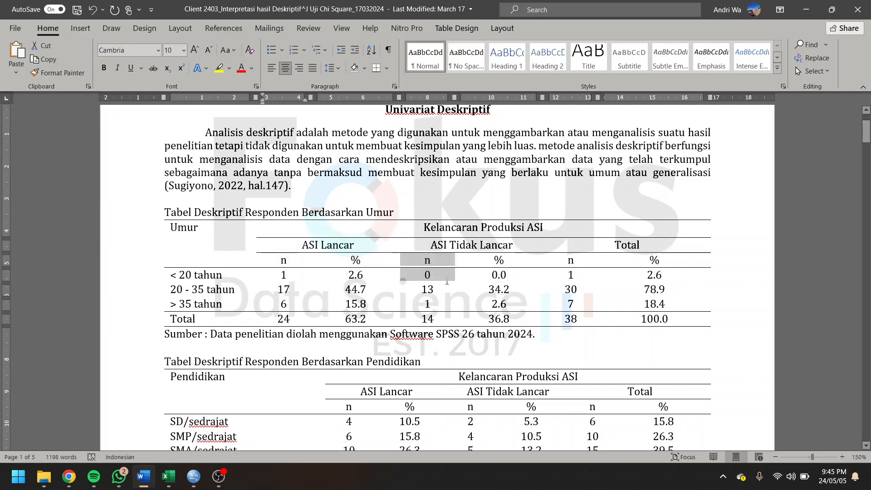
right_click(447, 282)
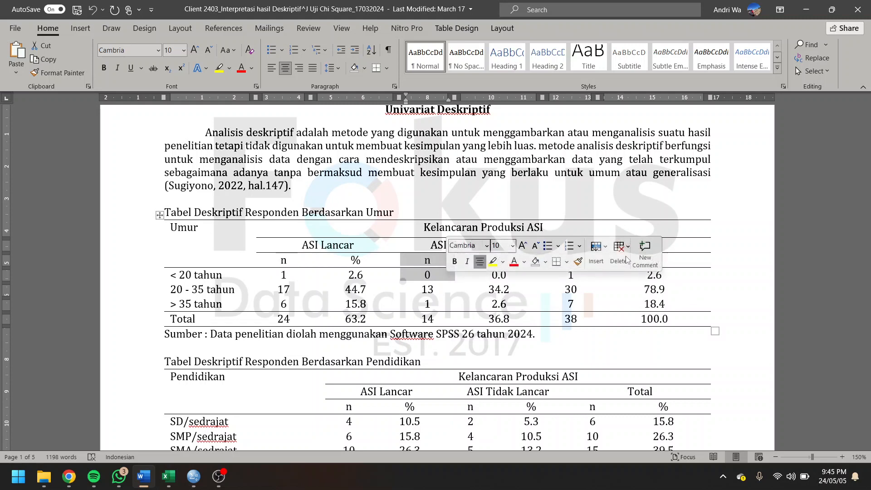
left_click_drag(617, 245, 653, 275)
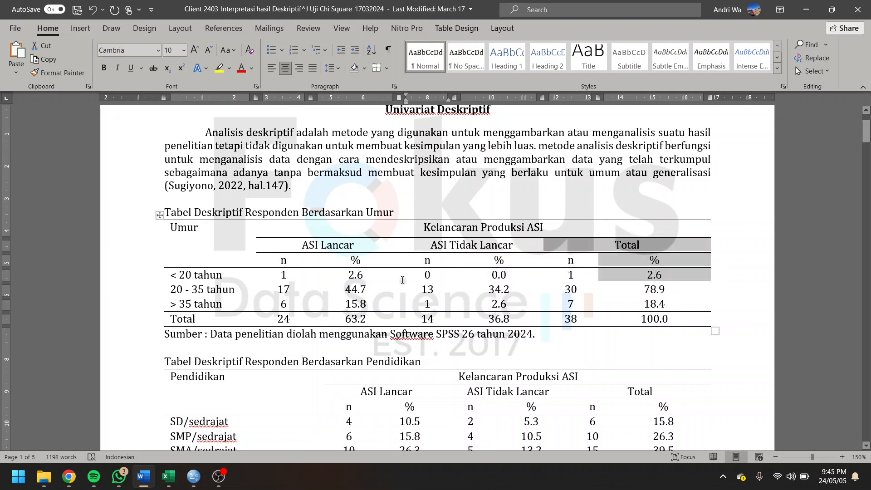
left_click_drag(177, 275, 223, 275)
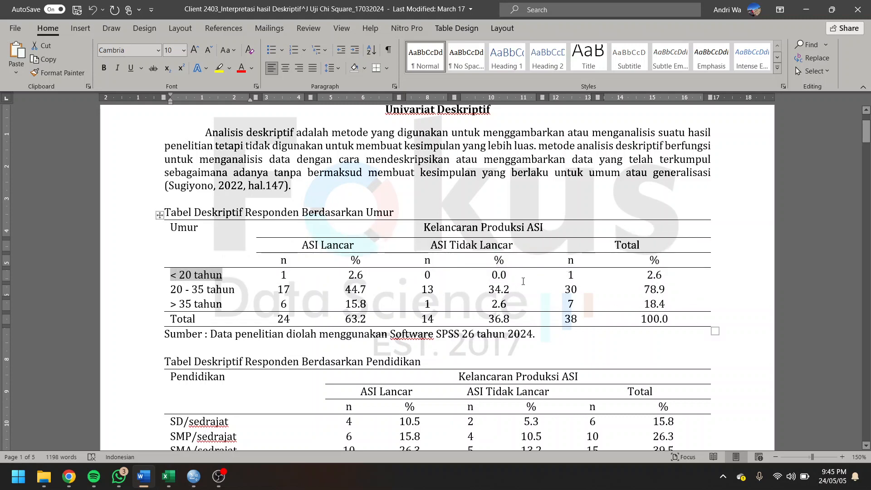
Examine the 20 - 35 tahun row of the Umur table across ASI Lancar, ASI Tidak Lancar and Total, after the < 20 tahun total.
left_click_drag(568, 276, 579, 278)
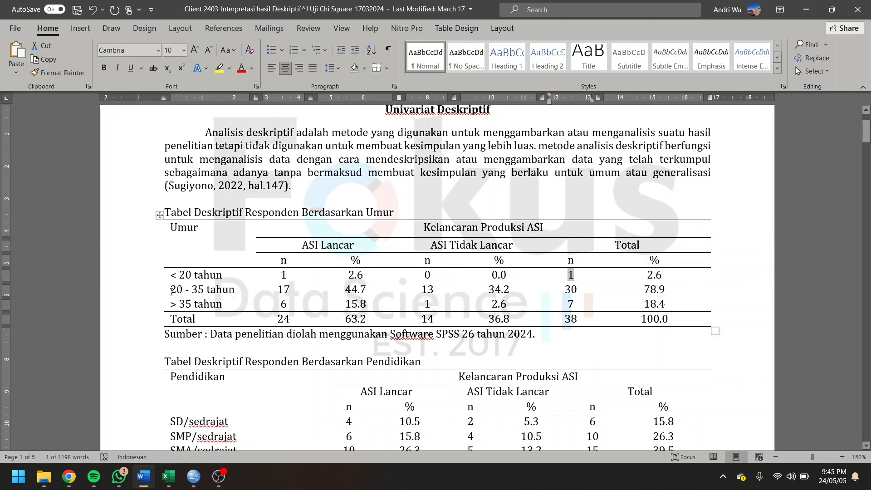
left_click_drag(171, 291, 234, 290)
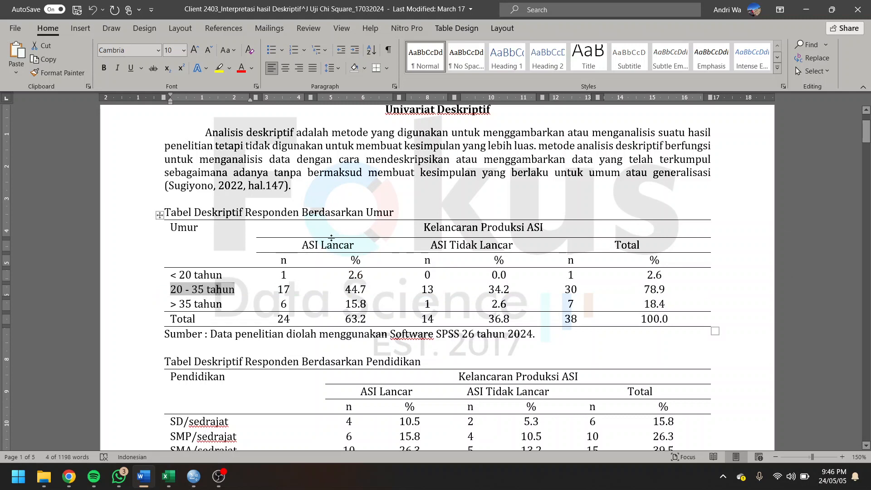
left_click_drag(304, 245, 354, 246)
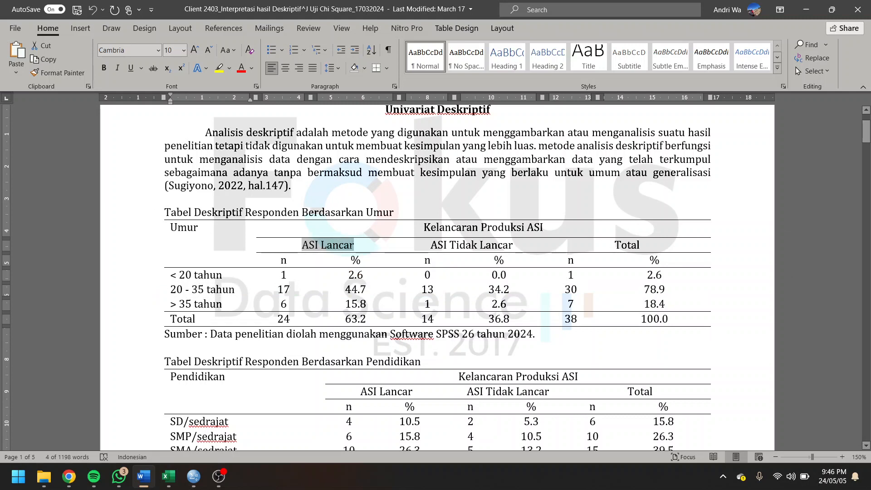
left_click_drag(275, 290, 342, 291)
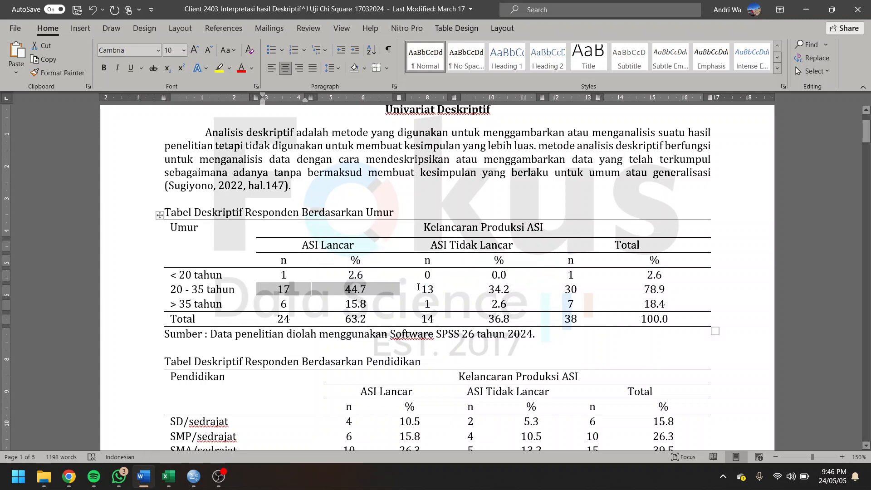
left_click_drag(418, 288, 503, 291)
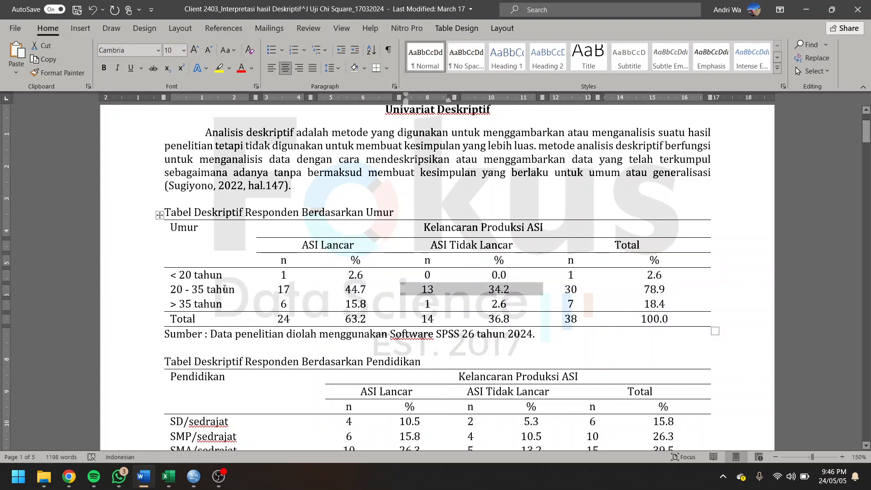
triple_click(176, 290)
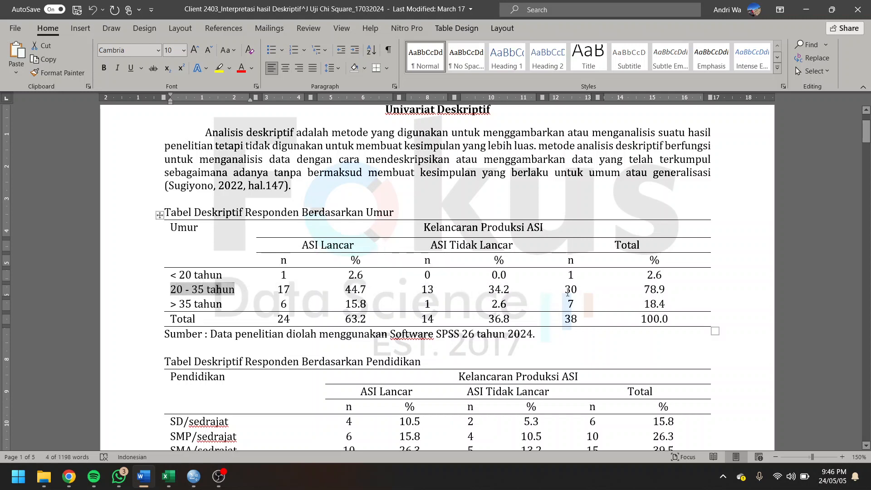
double_click(570, 290)
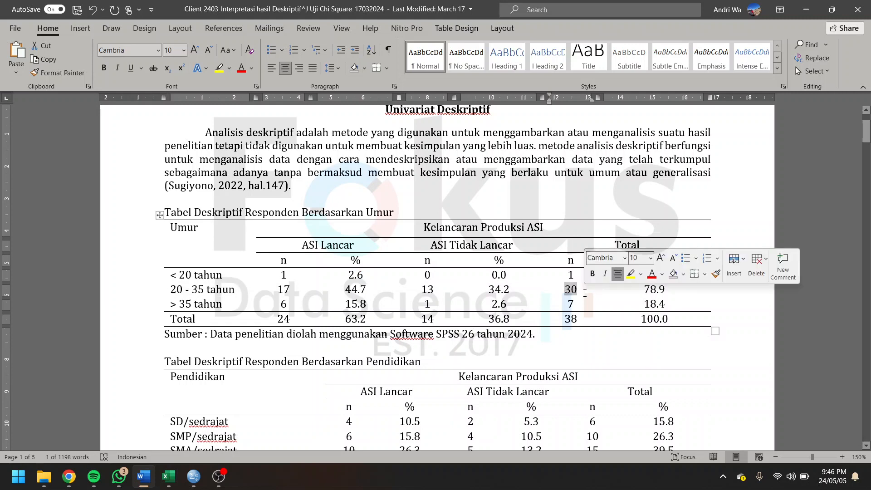
Examine the > 35 tahun row's counts for ASI Lancar, ASI Tidak Lancar and Total in the Umur table.
left_click(168, 307)
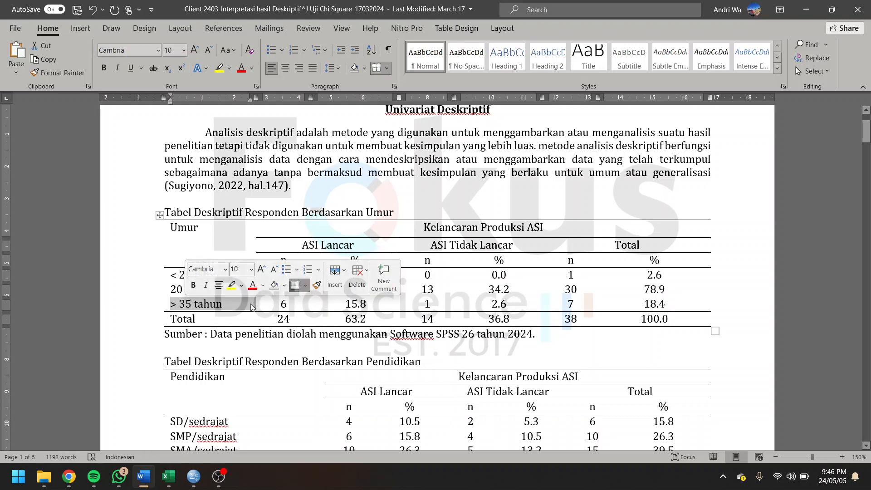
double_click(284, 304)
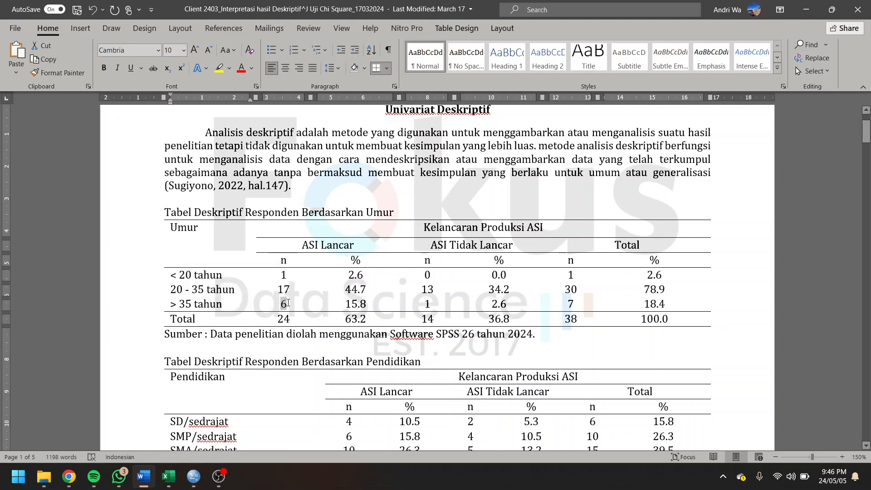
double_click(426, 303)
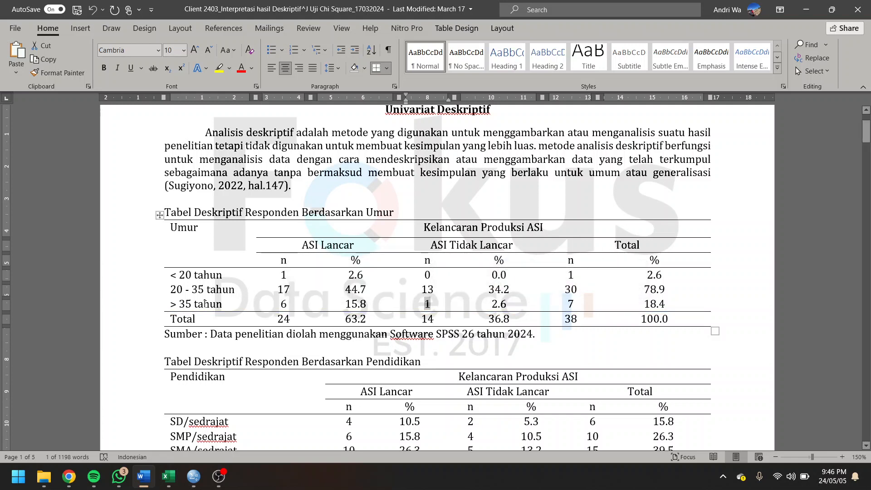
double_click(569, 305)
Examine the Umur table's Total row, matching its counts to the ASI Lancar and ASI Tidak Lancar columns.
left_click_drag(273, 318, 663, 319)
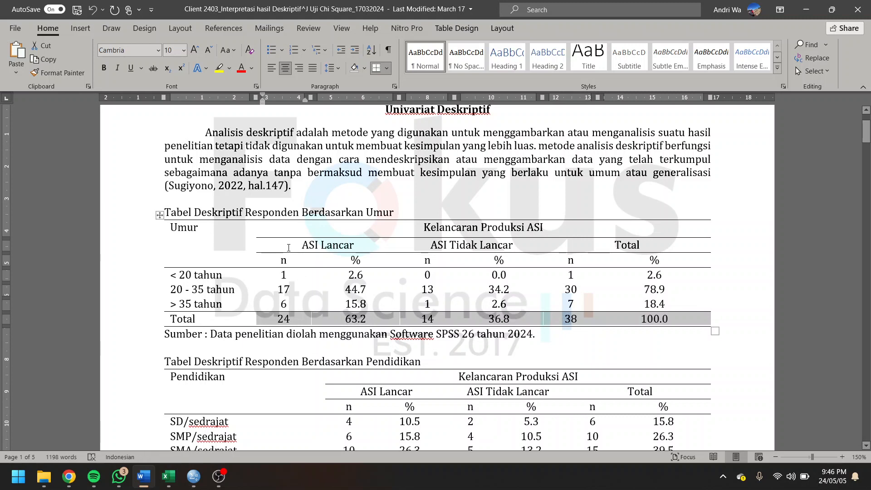
left_click_drag(300, 249, 432, 251)
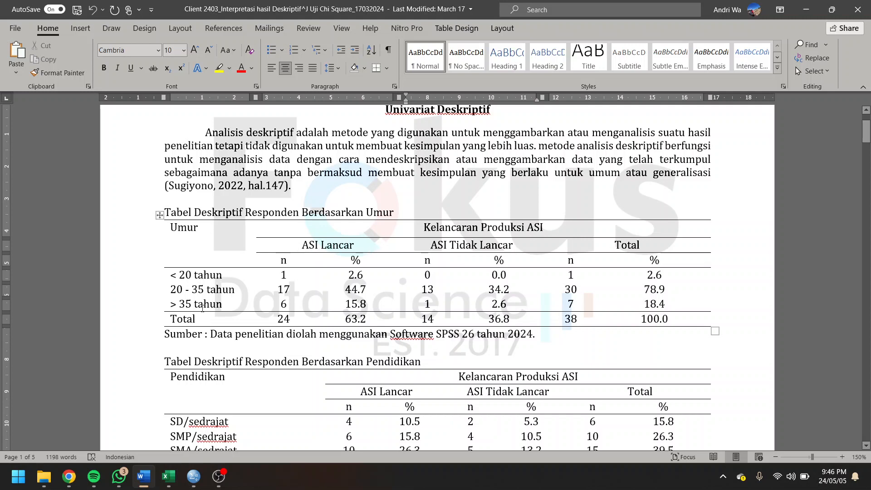
left_click_drag(287, 246, 280, 318)
double_click(282, 319)
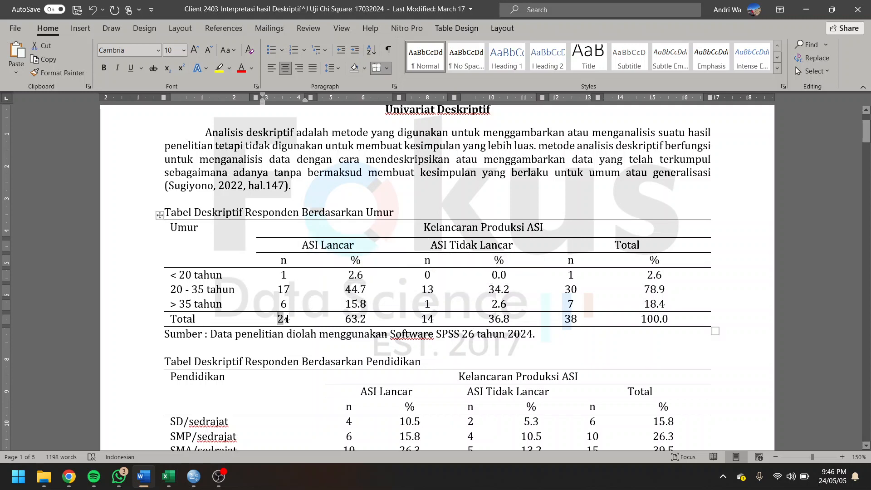
triple_click(428, 247)
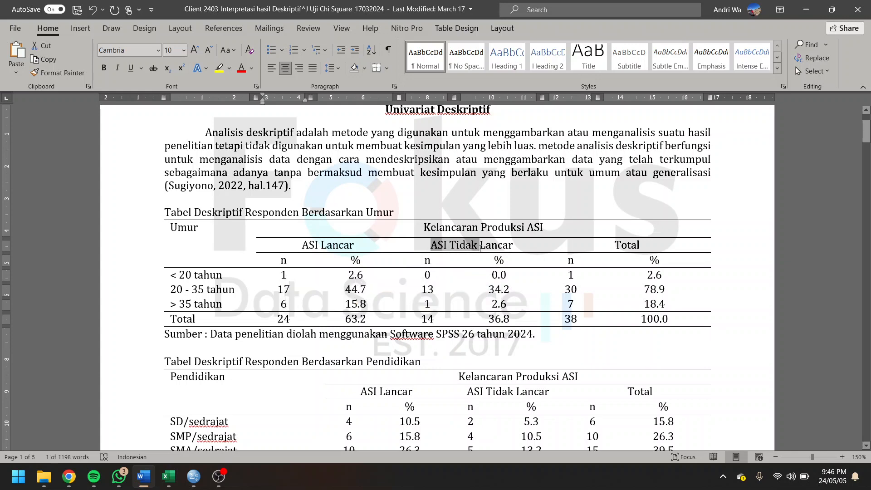
double_click(426, 319)
left_click(421, 333)
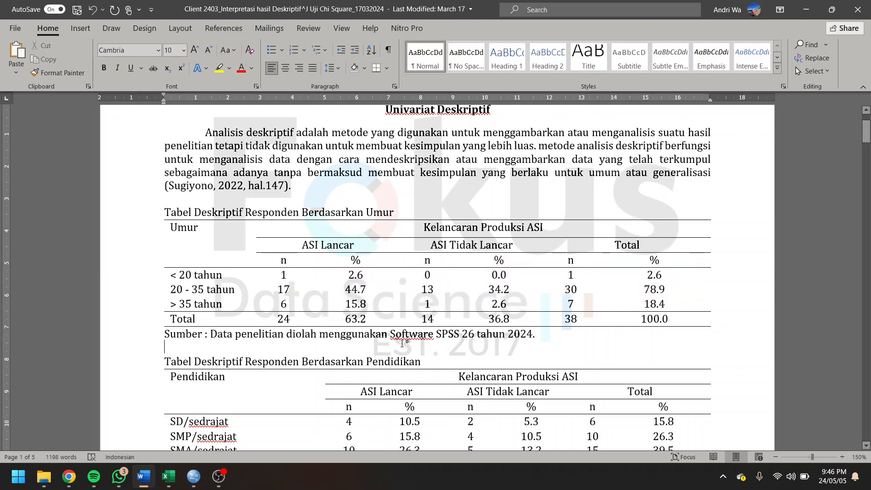
Review the remaining descriptive tables from Pendidikan to Pola makan saat menyusui and go on to the Uji Chi Square section.
scroll(397, 225, "down", 6)
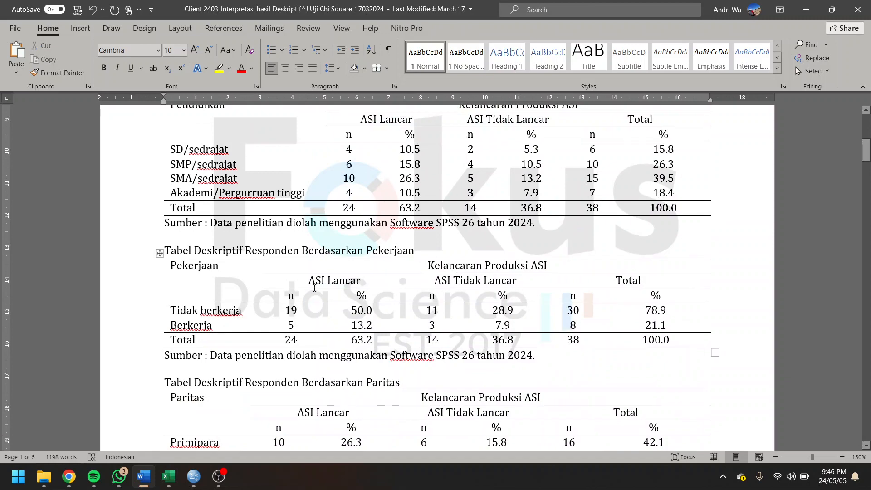
scroll(306, 378, "down", 6)
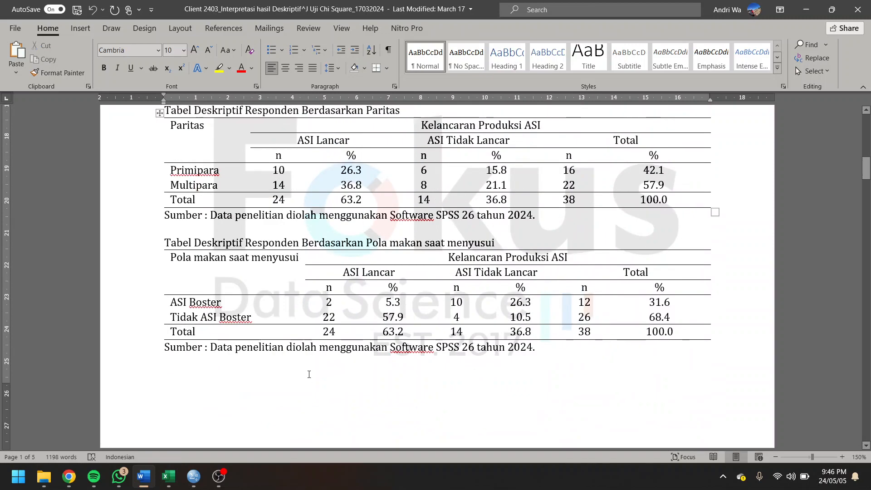
scroll(318, 379, "down", 9)
scroll(322, 380, "down", 3)
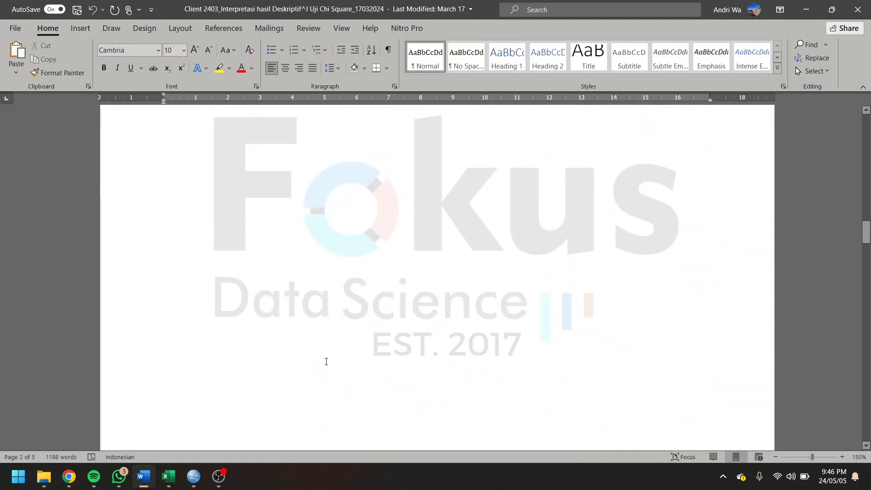
scroll(325, 364, "down", 8)
scroll(406, 364, "up", 3)
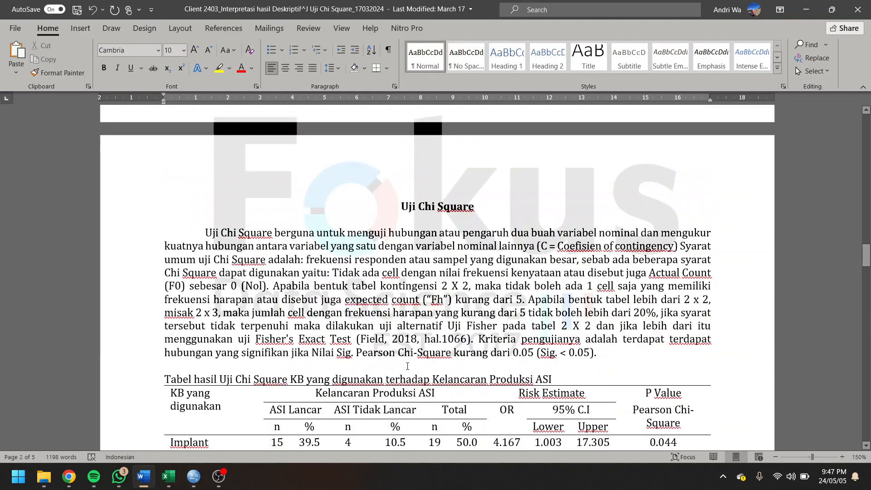
Examine the KB yang digunakan Chi Square table's row variable, Kelancaran Produksi ASI and Risk Estimate headers, and P Value.
scroll(408, 366, "down", 3)
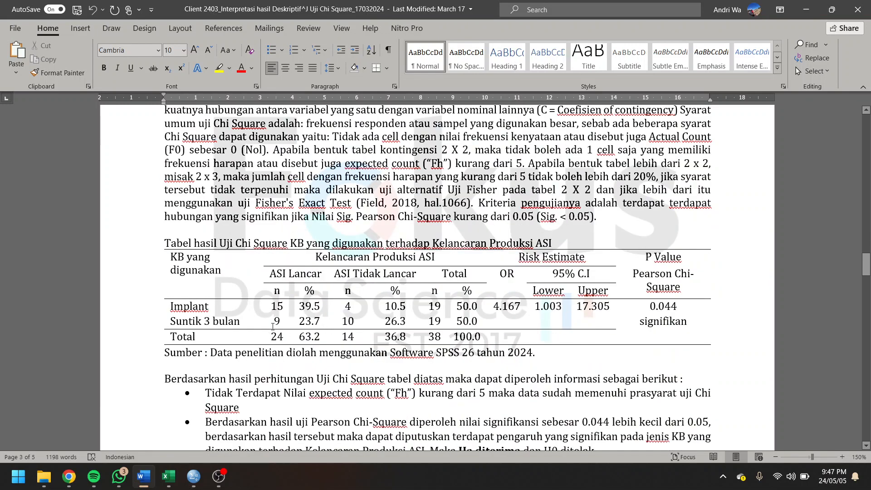
left_click_drag(175, 258, 221, 272)
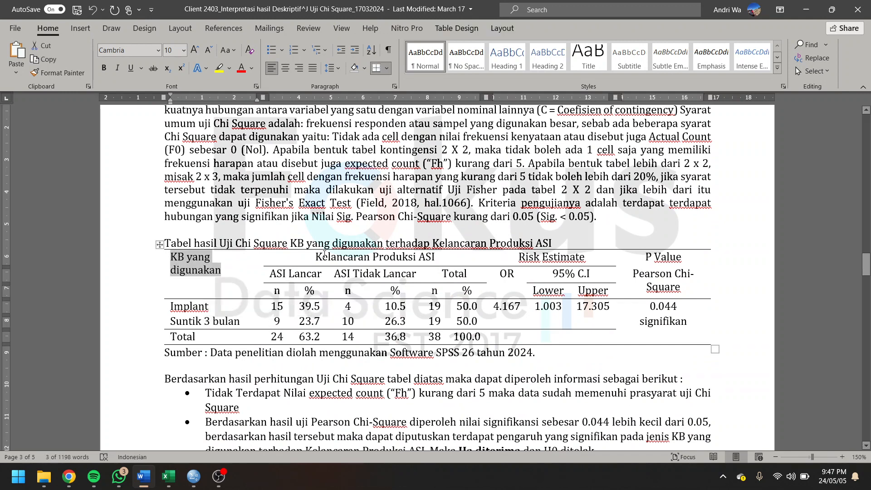
left_click_drag(328, 258, 434, 258)
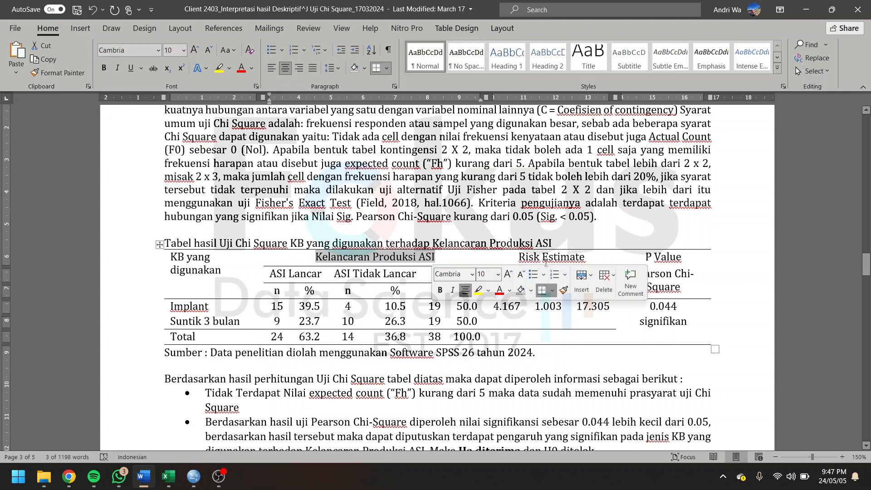
left_click(541, 375)
left_click_drag(517, 256, 540, 257)
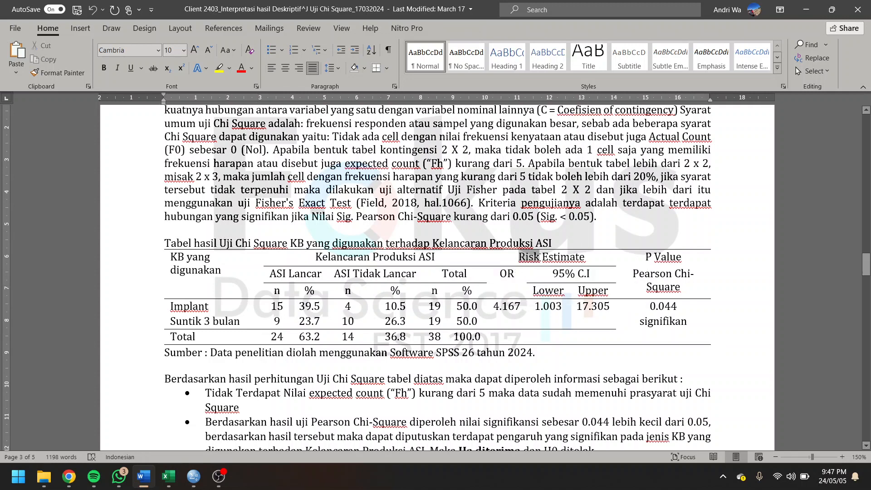
left_click_drag(650, 306, 677, 306)
Check the Pearson Chi-Square column against the interpretation points and the Kelancaran Produksi ASI chart below the table.
scroll(638, 351, "down", 3)
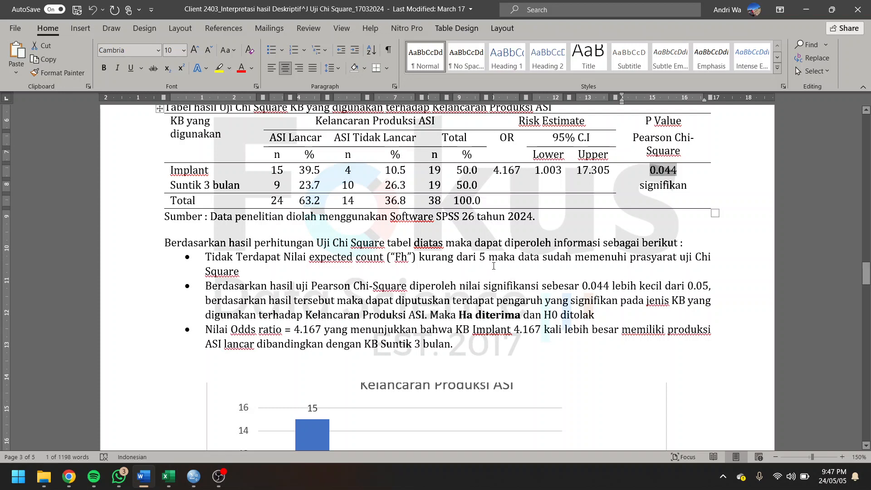
scroll(493, 266, "up", 2)
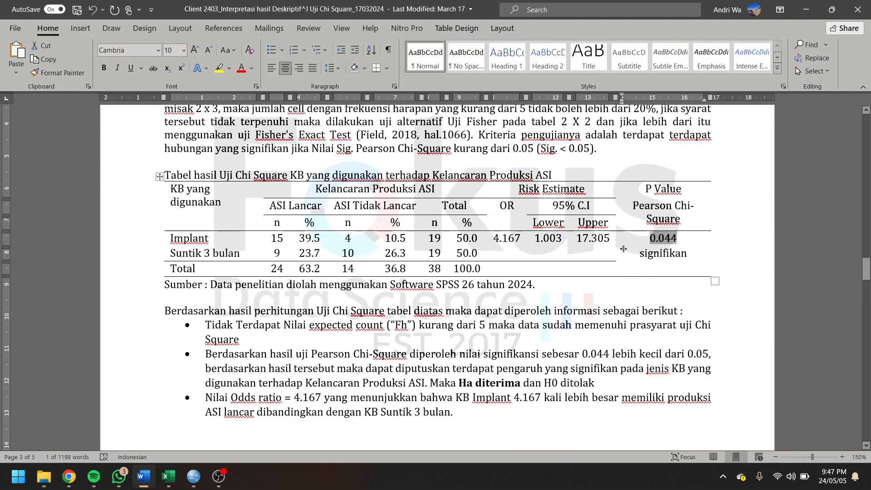
left_click_drag(633, 204, 680, 220)
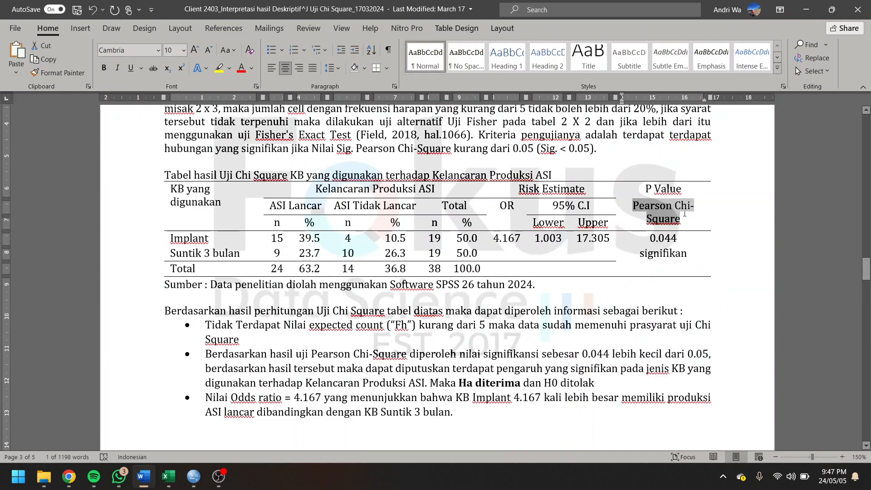
left_click(400, 347)
scroll(399, 347, "down", 5)
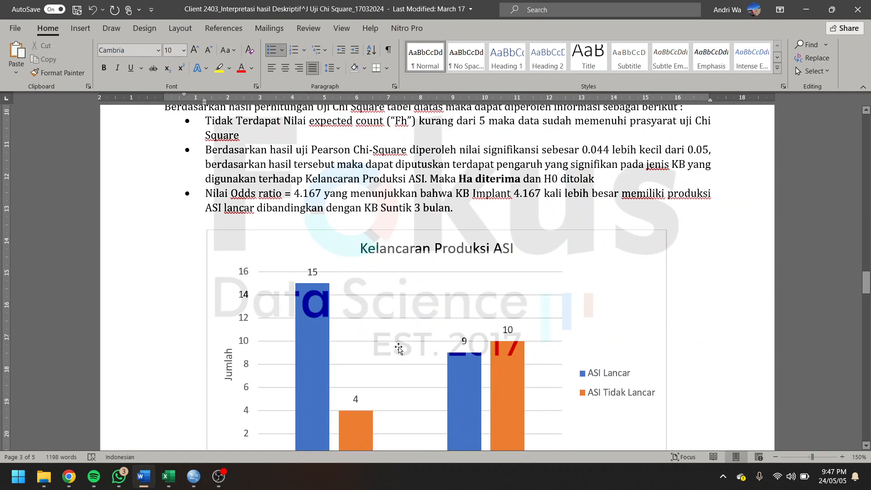
scroll(399, 347, "up", 5)
Examine the Odds ratio interpretation comparing KB Implant with KB Suntik 3 bulan against the OR value under Risk Estimate.
left_click(511, 195)
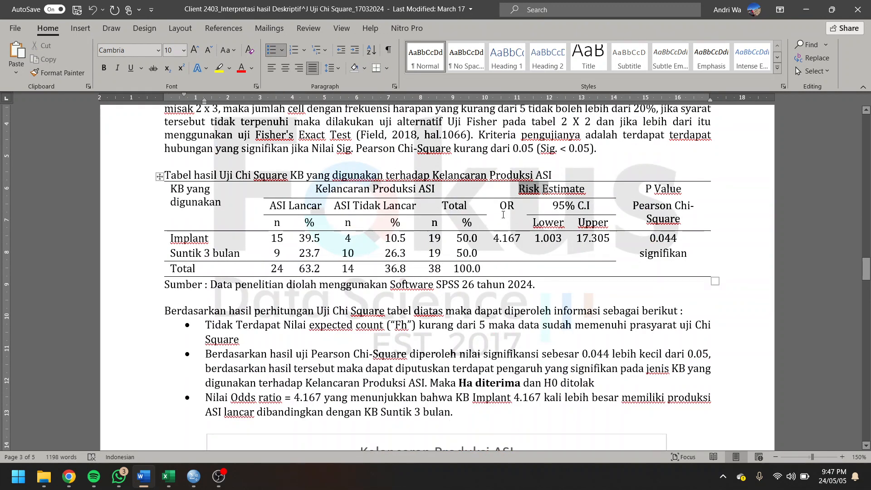
left_click(357, 369)
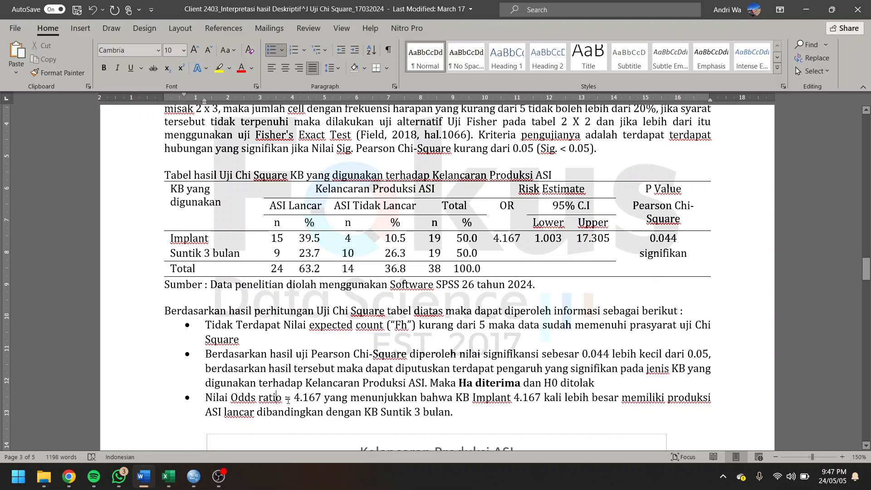
left_click_drag(351, 398, 539, 400)
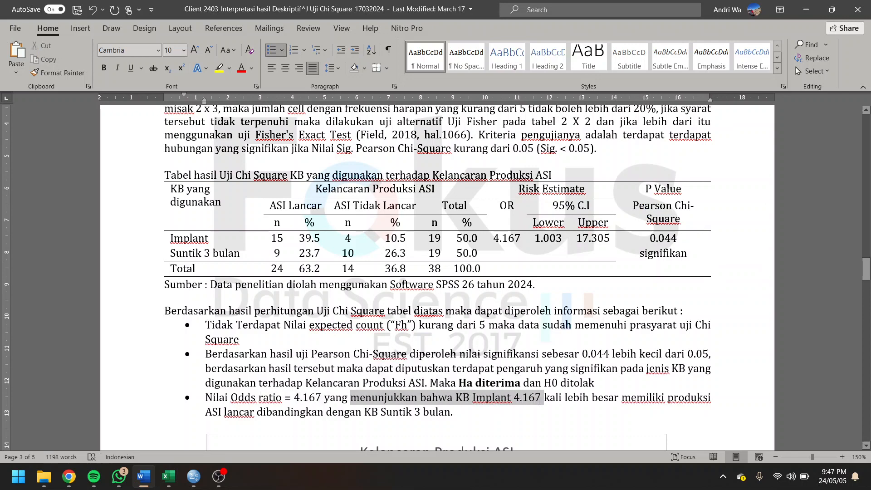
left_click(514, 398)
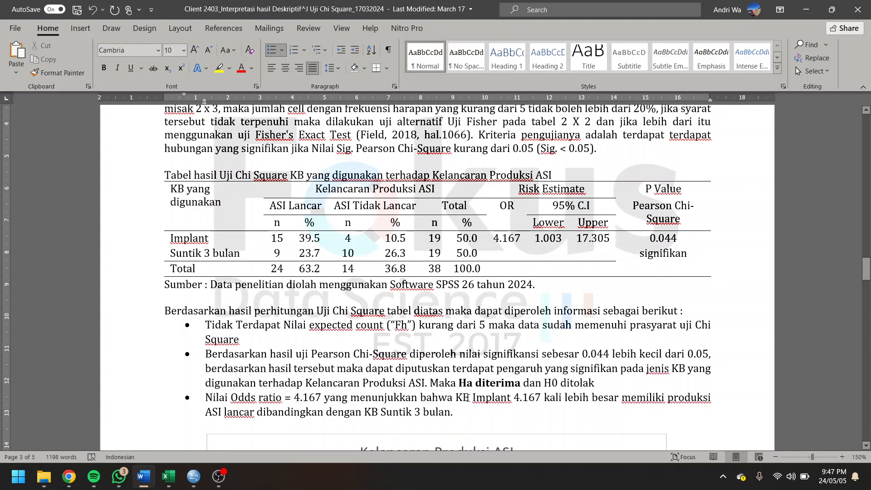
left_click_drag(458, 398, 514, 398)
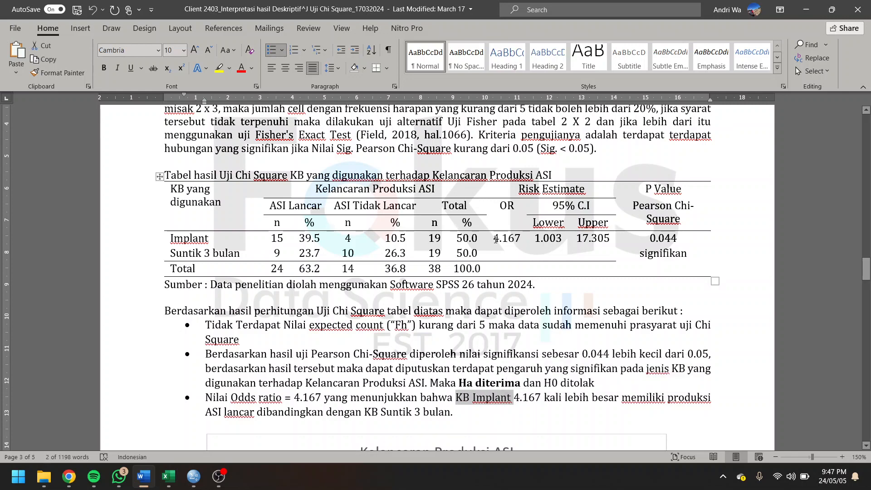
double_click(495, 239)
left_click_drag(544, 398, 645, 405)
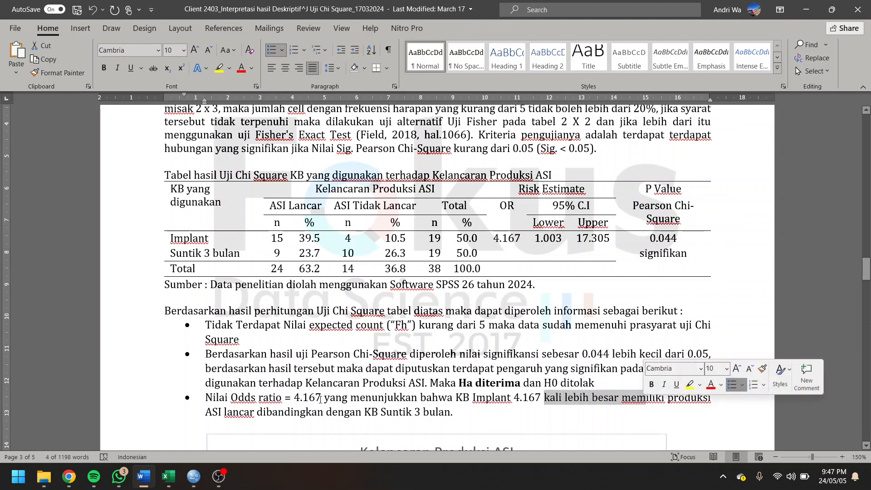
left_click(484, 398)
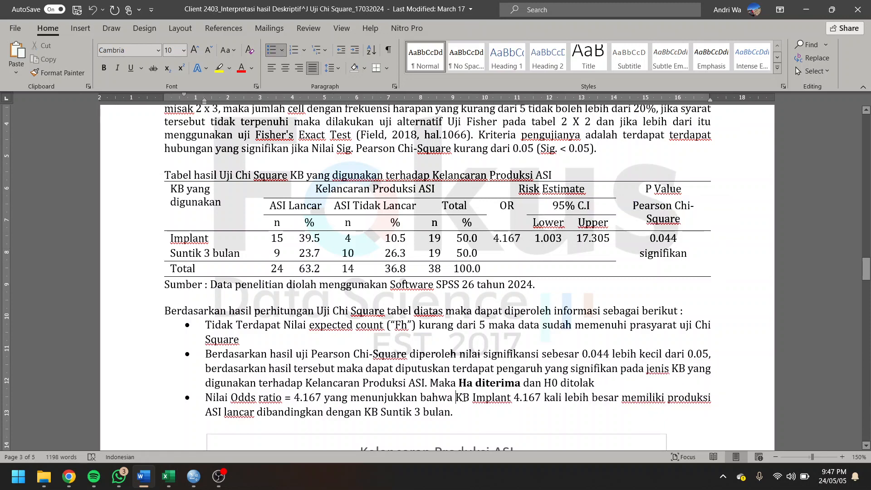
left_click_drag(456, 398, 513, 398)
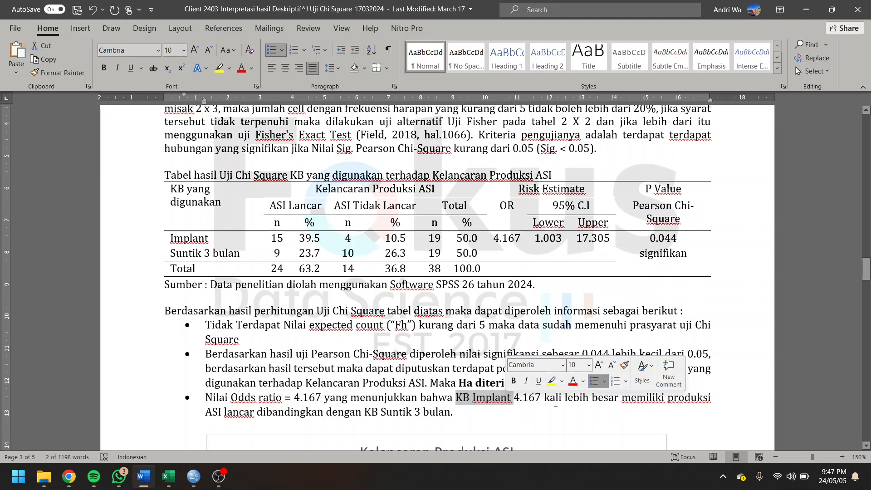
Review the wording of the last interpretation point, on the Odds ratio, below the KB yang digunakan Chi Square table.
left_click(278, 413)
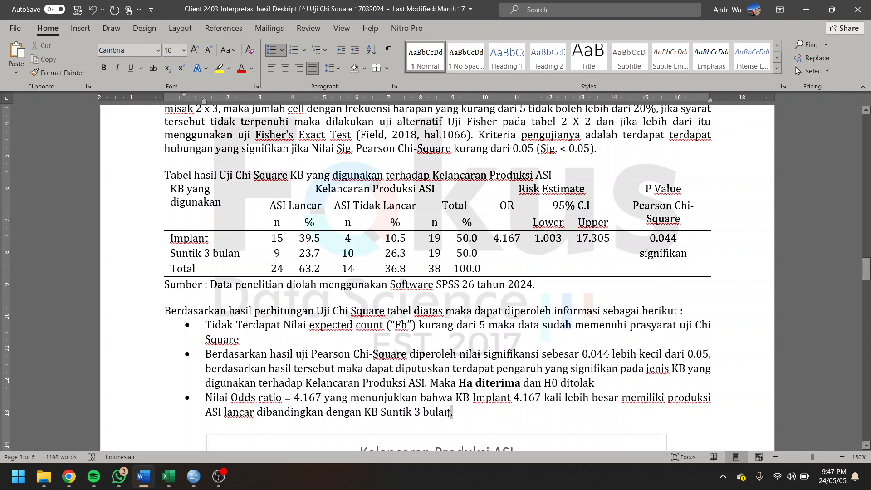
left_click_drag(325, 397, 381, 396)
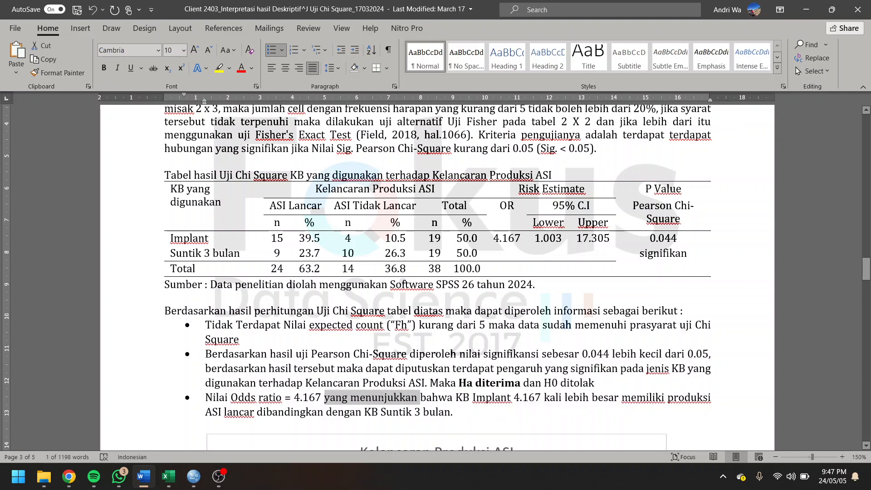
left_click(165, 299)
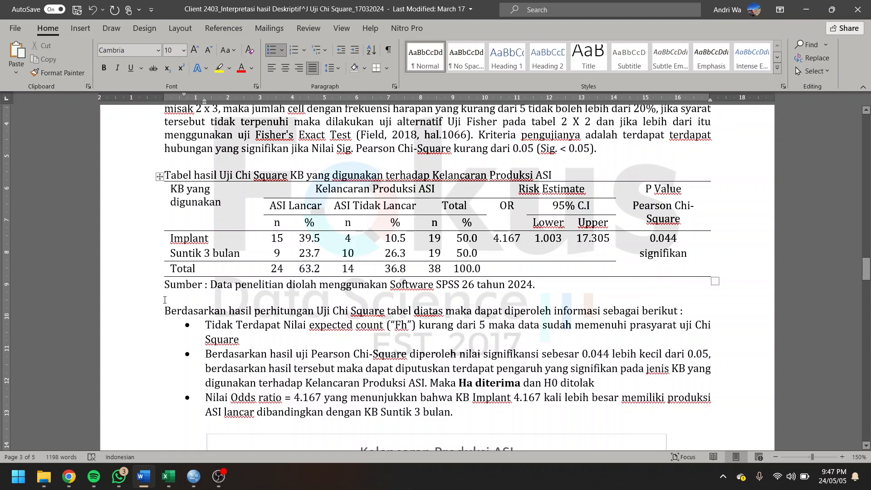
left_click_drag(457, 396, 546, 399)
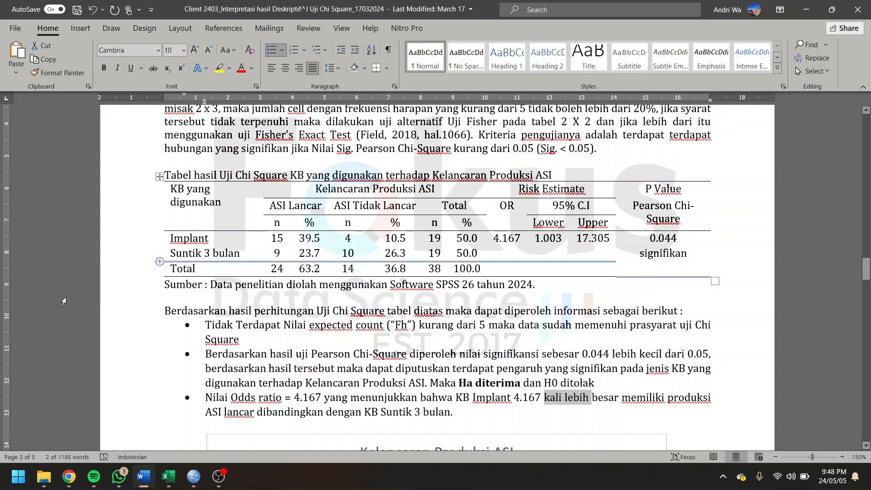
left_click(385, 321)
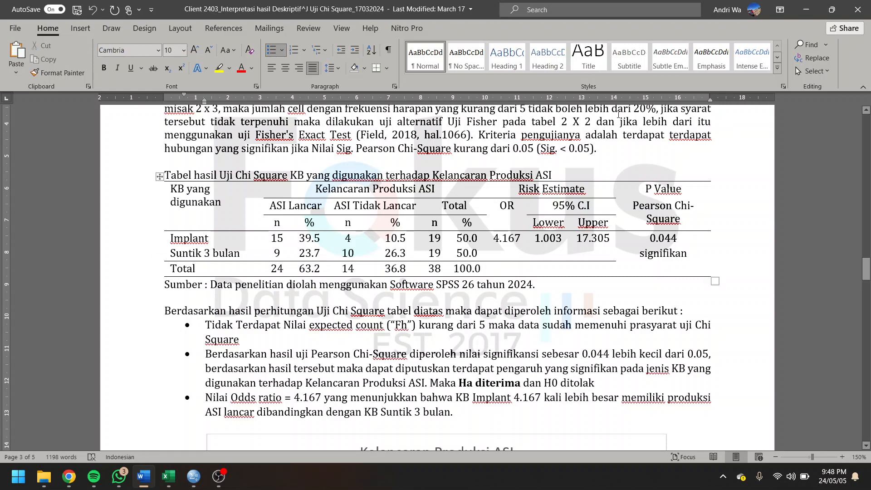
Switch to the SPSS output viewer, open the Crosstabs dialog and remove all variables from the rows.
left_click(806, 9)
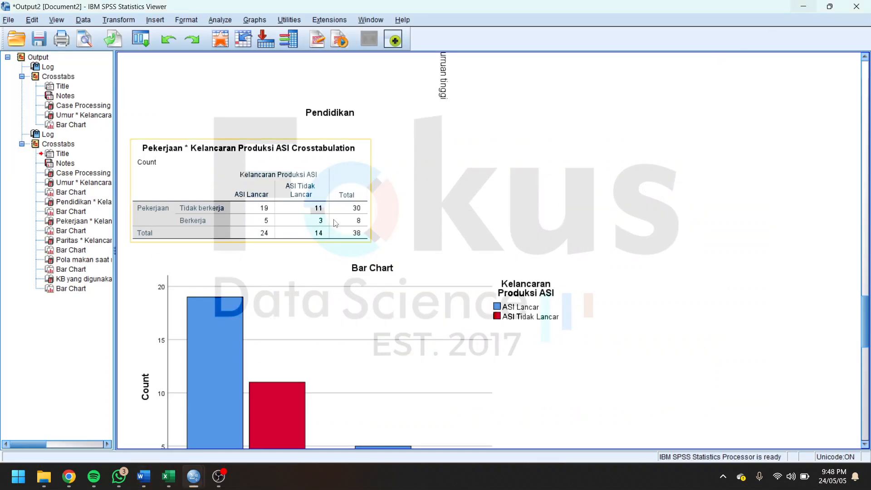
scroll(286, 247, "down", 10)
scroll(287, 247, "down", 5)
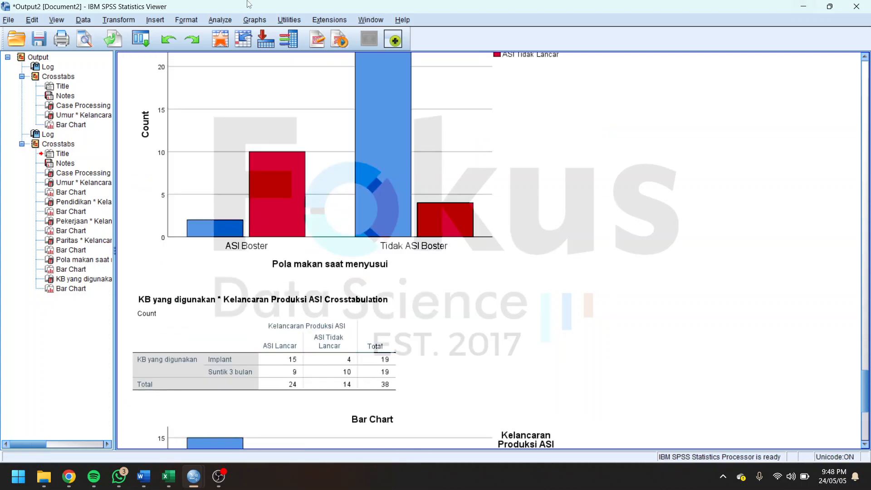
left_click(193, 20)
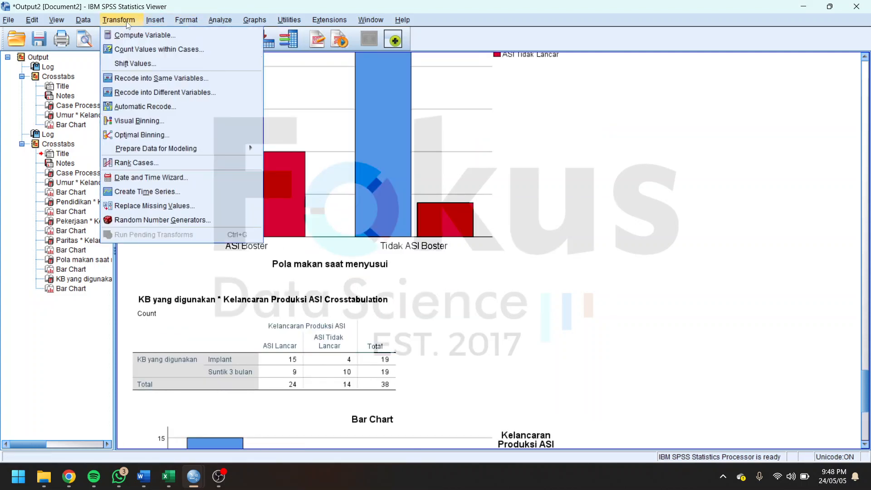
mouse_move(217, 22)
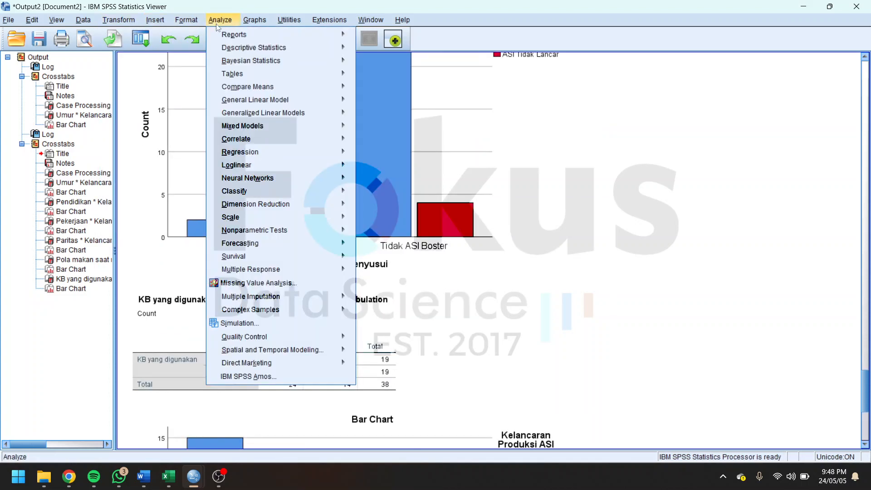
mouse_move(252, 51)
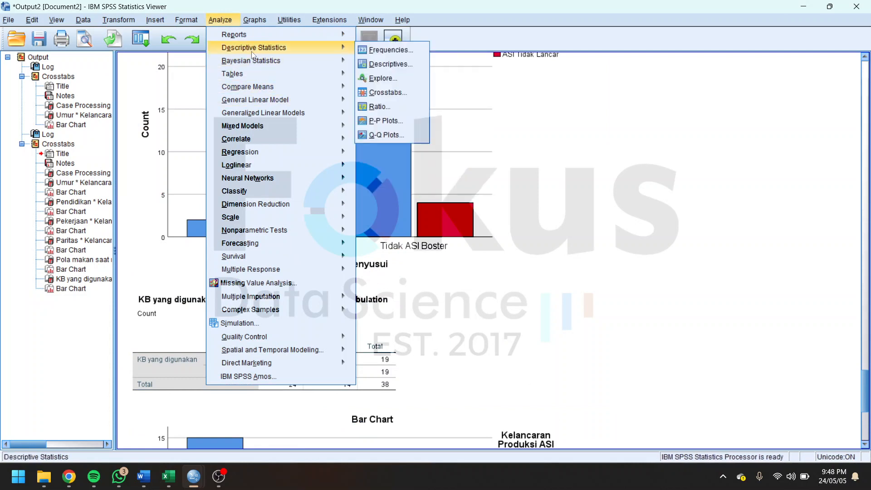
left_click(378, 94)
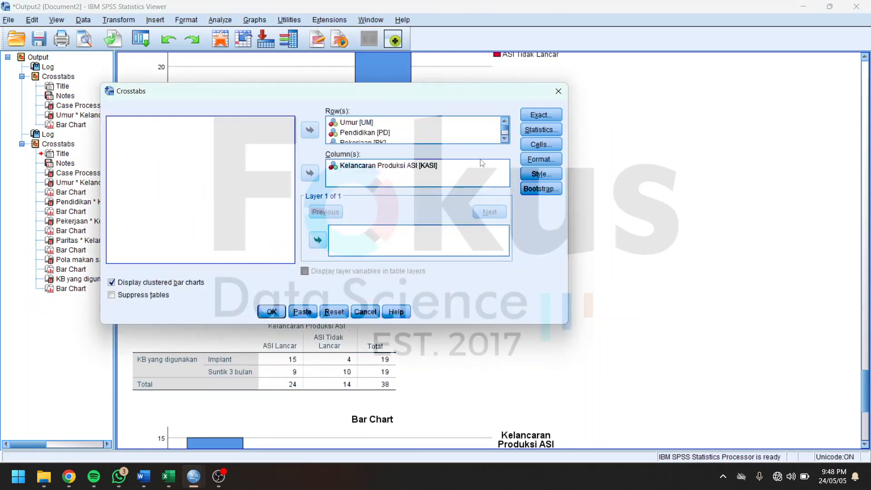
left_click(420, 132)
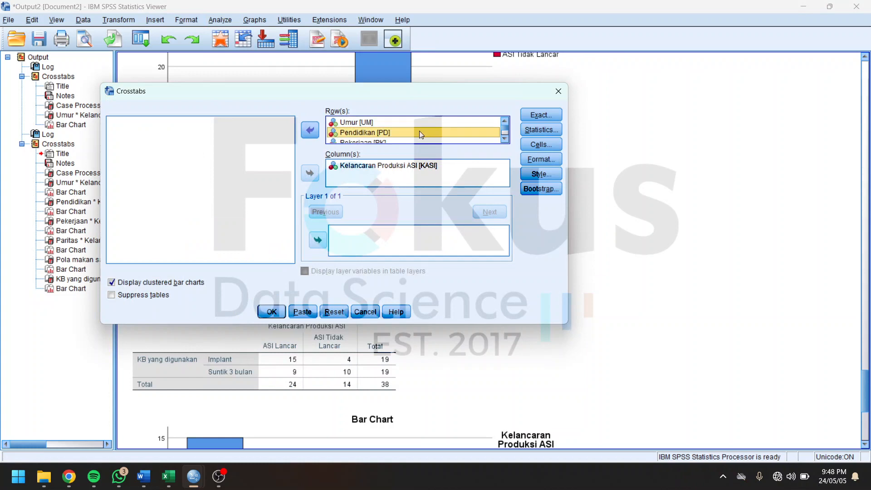
key("ctrl+a")
left_click(310, 130)
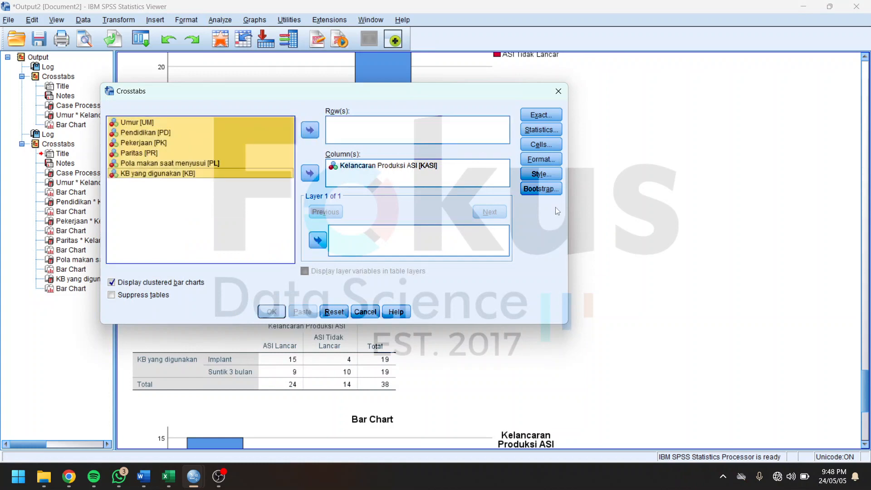
Enlarge the Crosstabs dialog and assign KB yang digunakan [KB] as the only row variable.
left_click_drag(522, 325, 533, 409)
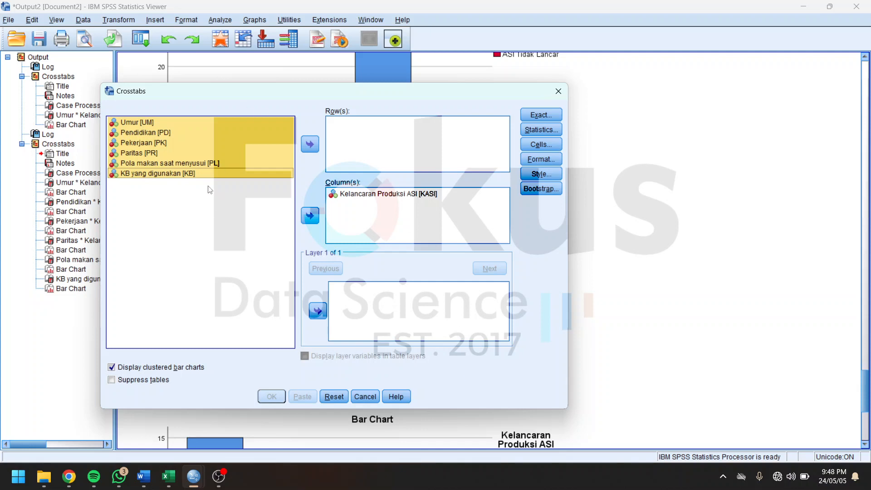
left_click(146, 182)
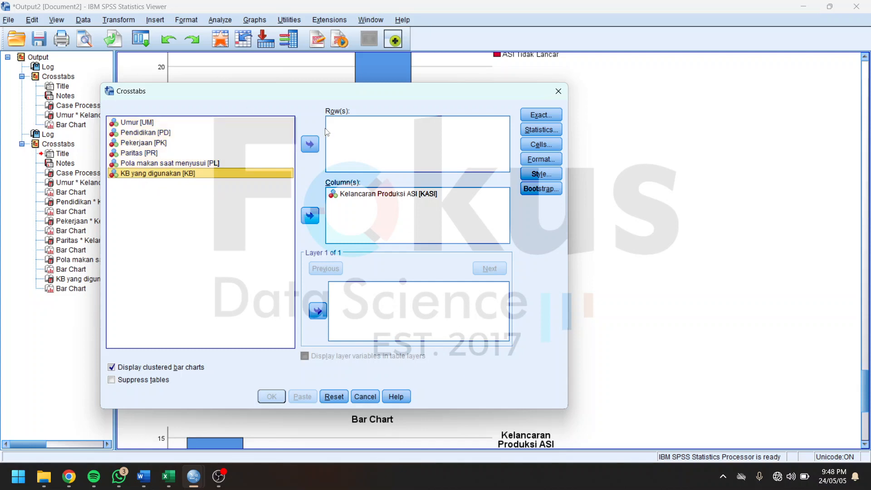
left_click(310, 144)
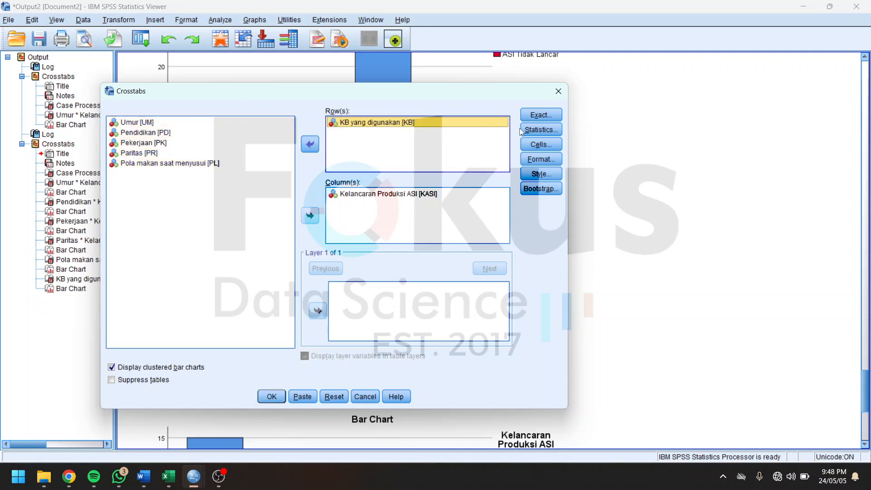
Enable the Chi-square and Risk statistics and run the crosstab of KB yang digunakan by Kelancaran Produksi ASI.
left_click(550, 134)
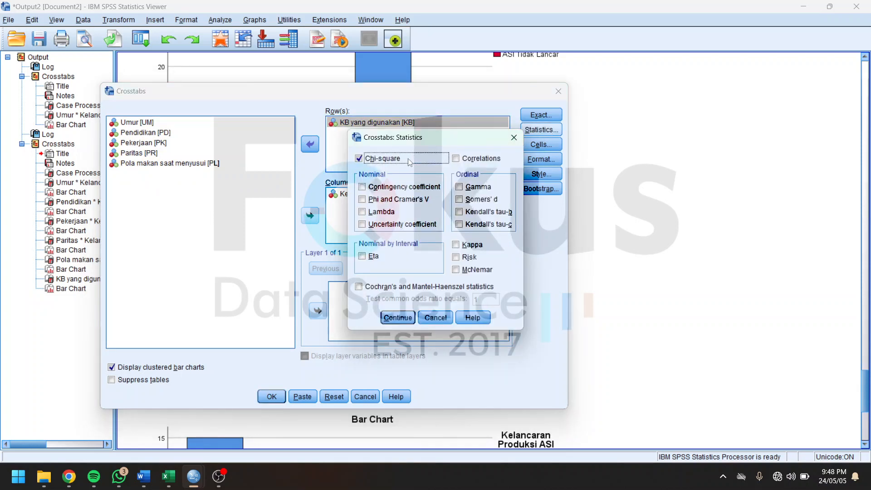
left_click(475, 260)
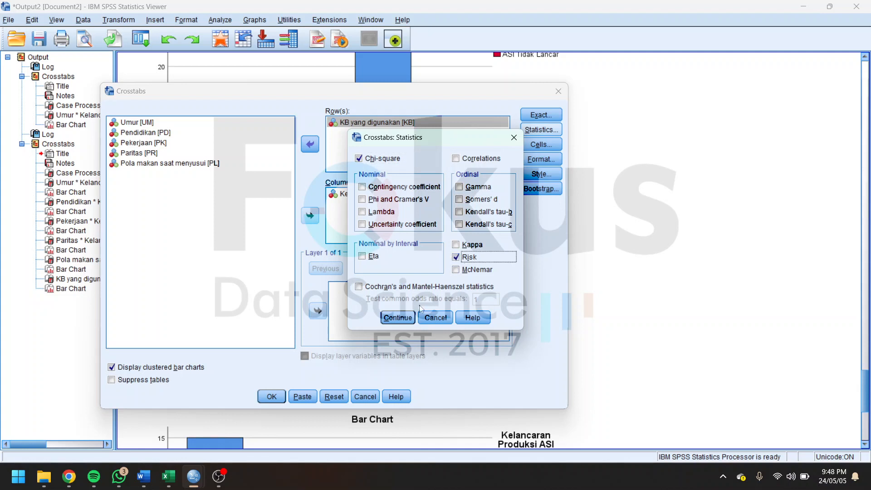
left_click(398, 318)
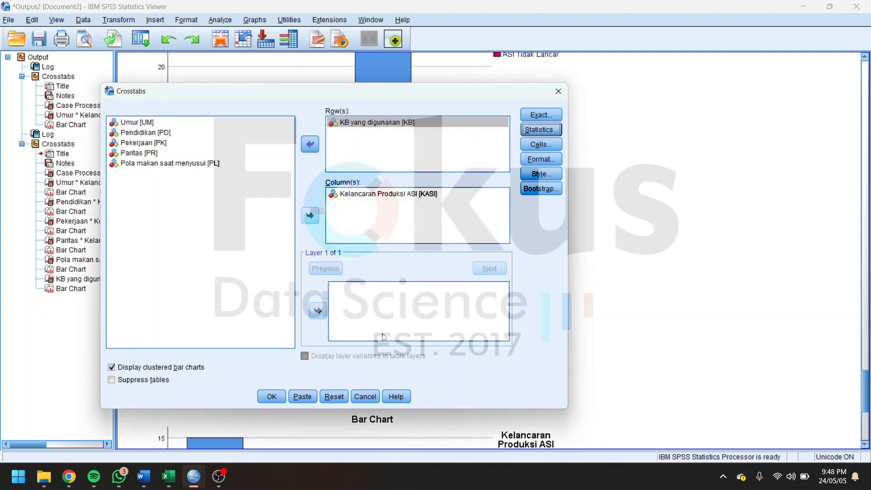
left_click(273, 398)
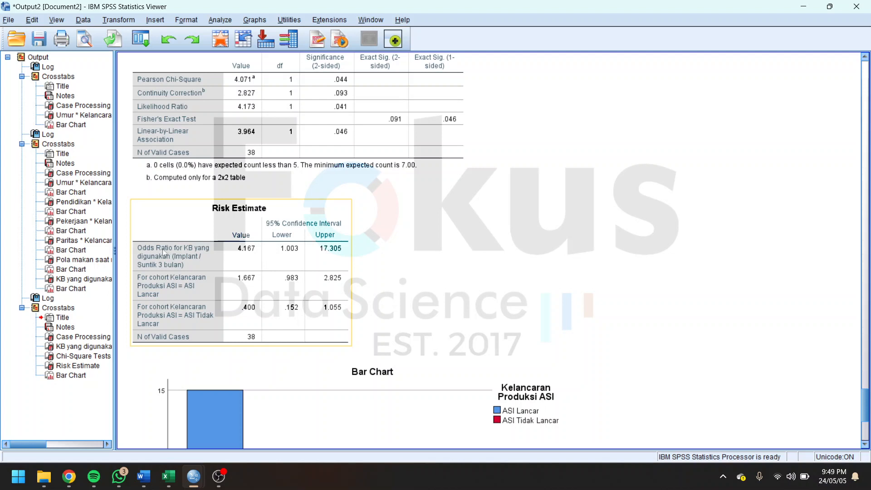
scroll(245, 254, "up", 3)
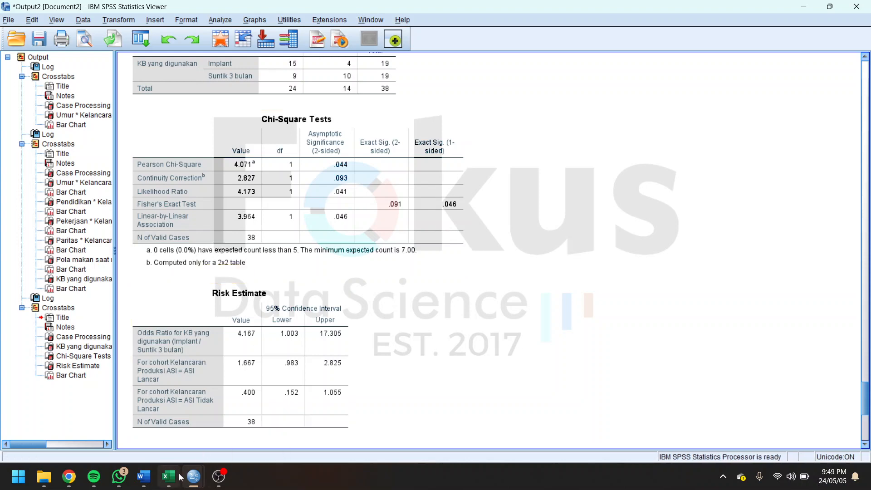
Switch to Word and check the expected count and Pearson Chi-Square interpretation points against the table's P Value column.
left_click(143, 476)
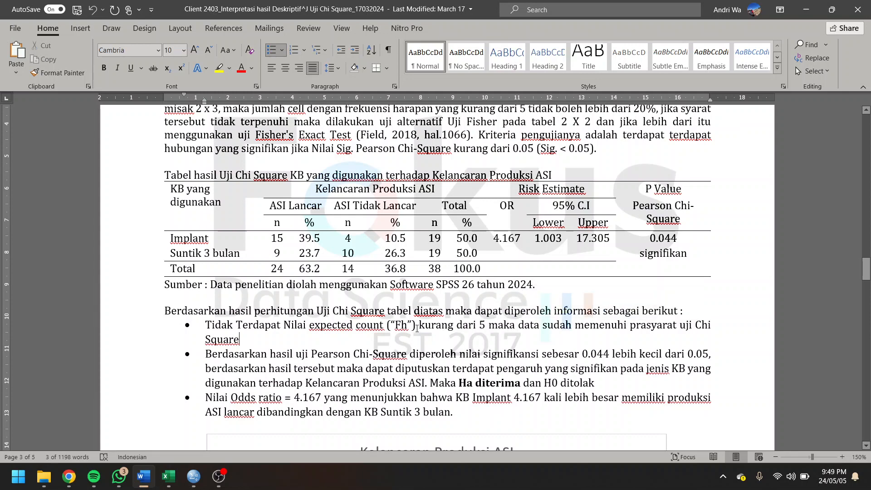
left_click_drag(418, 326, 511, 330)
left_click(366, 349)
scroll(231, 355, "down", 2)
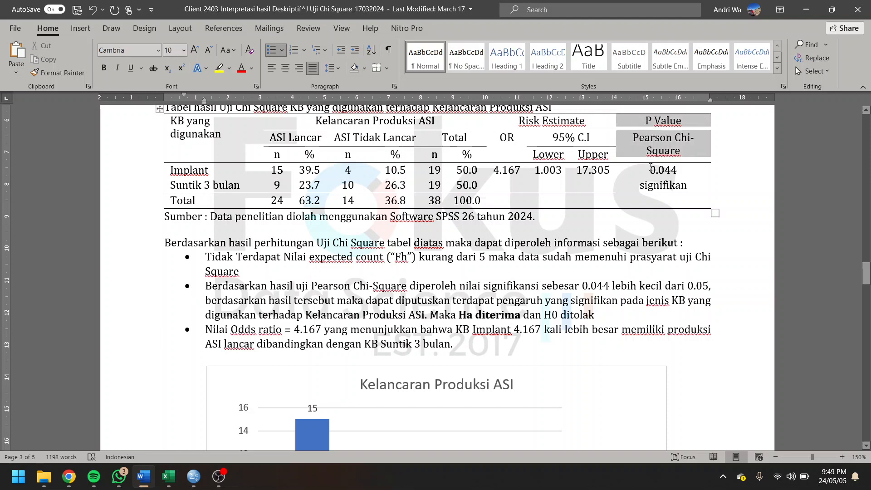
left_click_drag(354, 286, 545, 300)
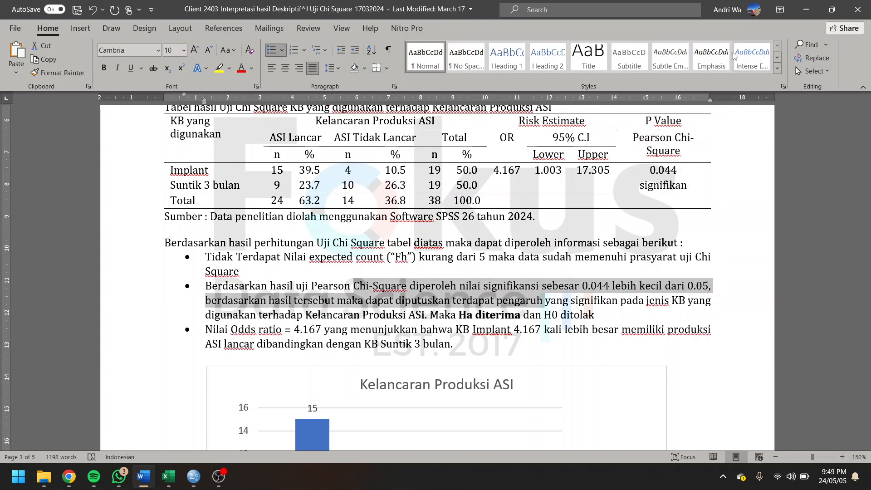
Switch to SPSS and examine the Pearson Chi-Square significance and the expected count footnote in the Chi-Square Tests table.
key("alt+Tab")
left_click(324, 266)
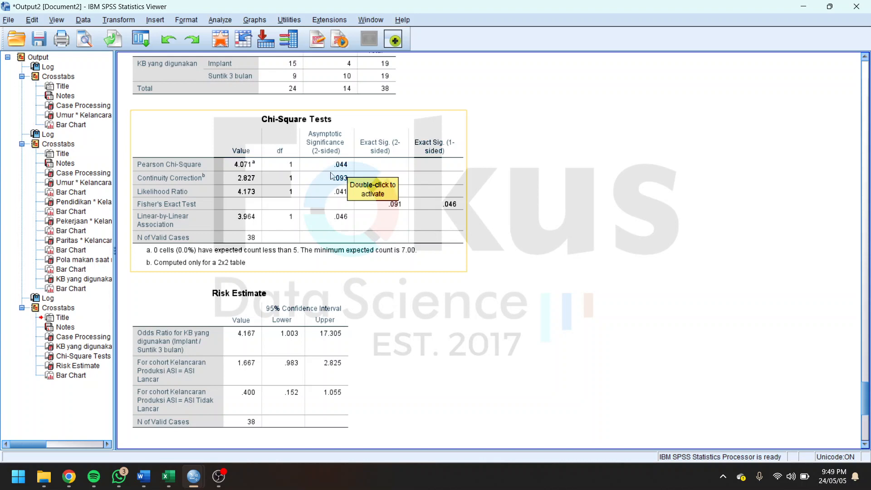
scroll(559, 209, "up", 5)
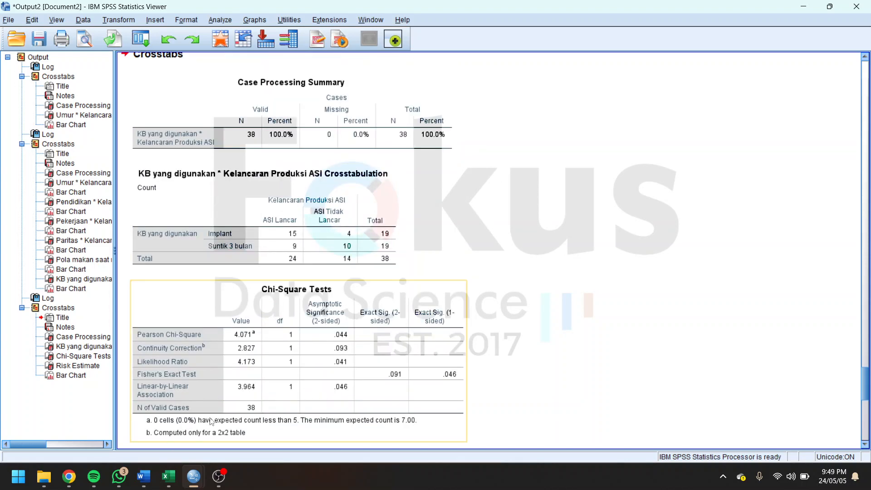
Switch to Word and compare the Pearson Chi-Square interpretation and its hypothesis decision with the table's row categories and Kelancaran Produksi ASI columns.
left_click(144, 476)
left_click(359, 299)
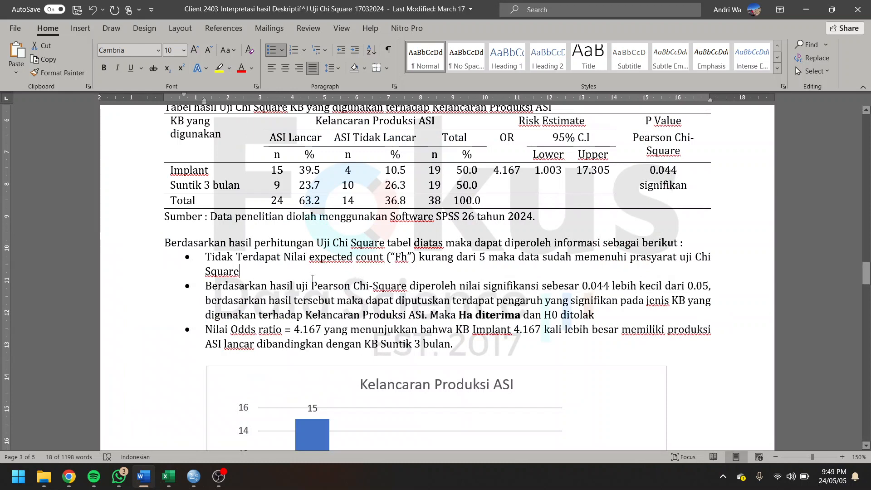
left_click_drag(270, 286, 651, 302)
left_click_drag(179, 129, 232, 190)
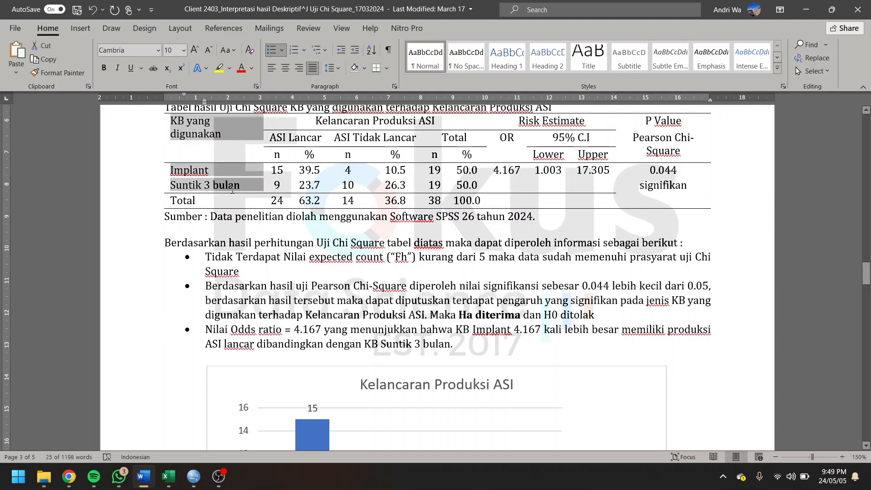
left_click_drag(345, 137, 467, 138)
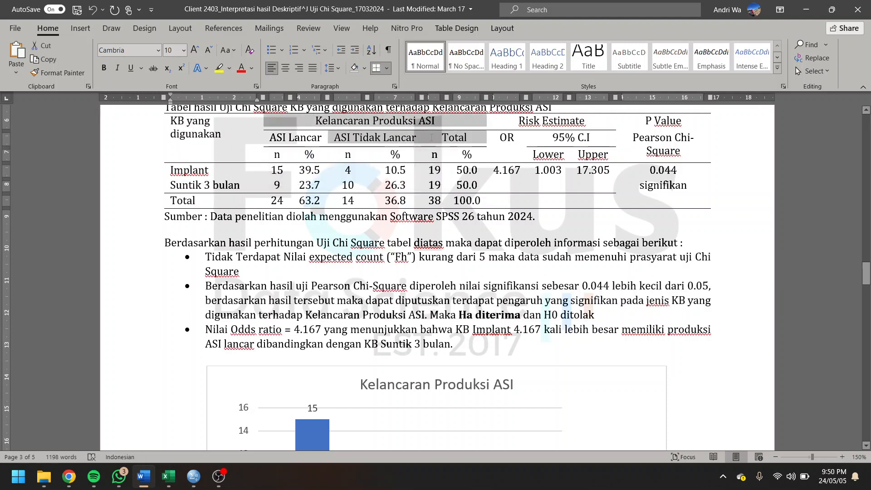
left_click(618, 287)
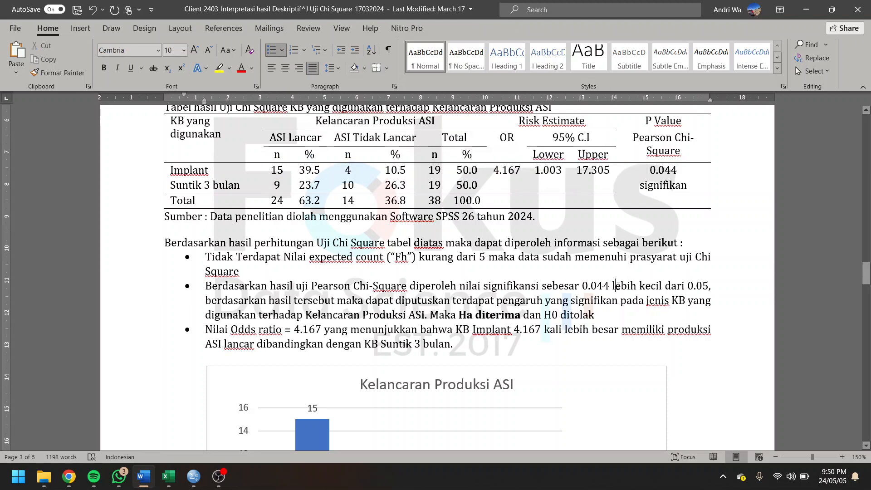
left_click_drag(473, 317, 522, 317)
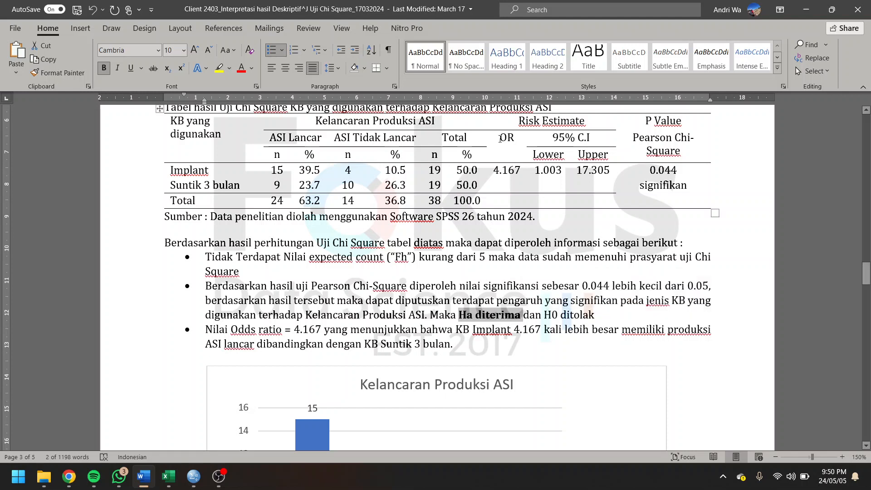
Examine the OR column and the Implant and Suntik 3 bulan rows alongside the Odds ratio interpretation point.
mouse_move(499, 139)
left_mouse_down()
mouse_move(506, 171)
mouse_move(501, 138)
left_mouse_up()
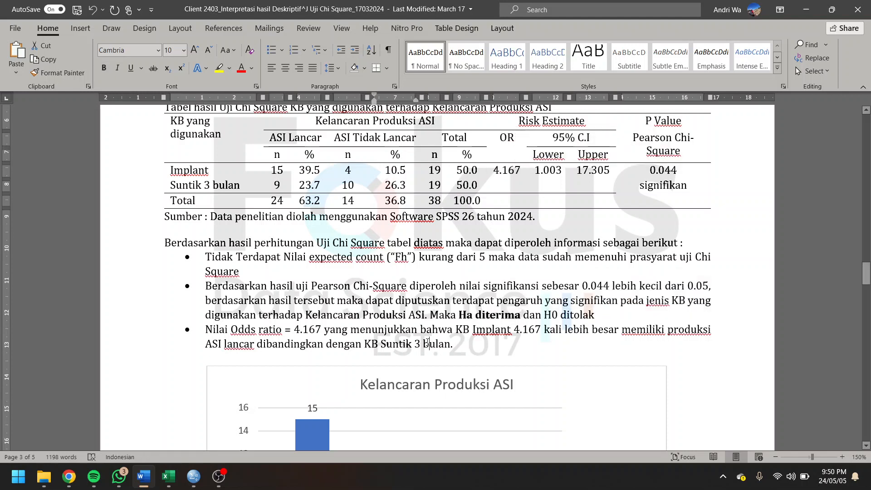
left_click(427, 344)
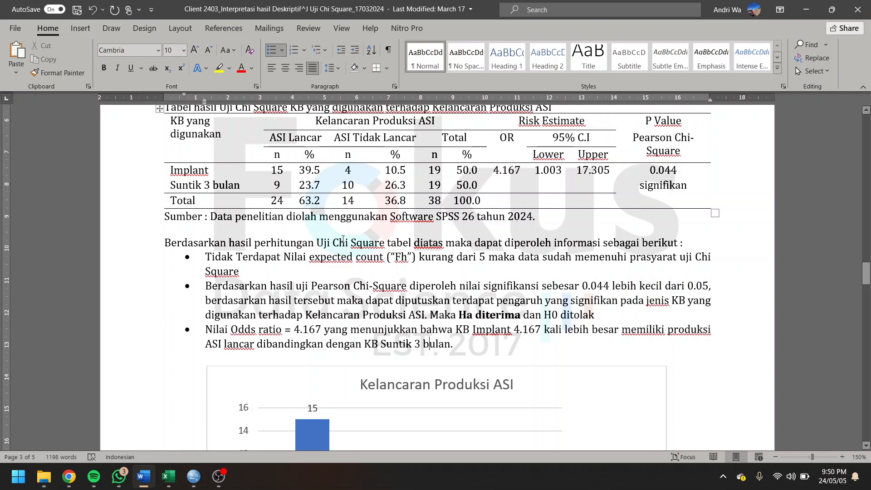
left_click(180, 171)
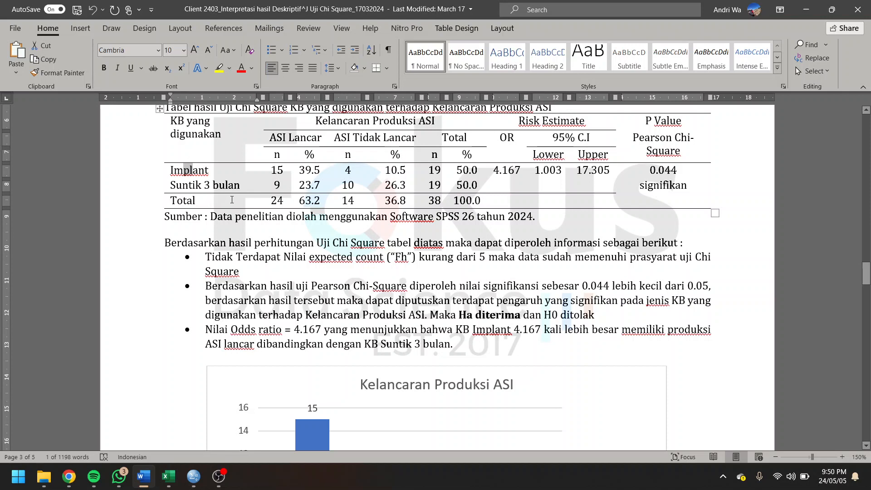
left_click_drag(237, 182, 435, 142)
left_click(328, 287)
scroll(328, 287, "up", 2)
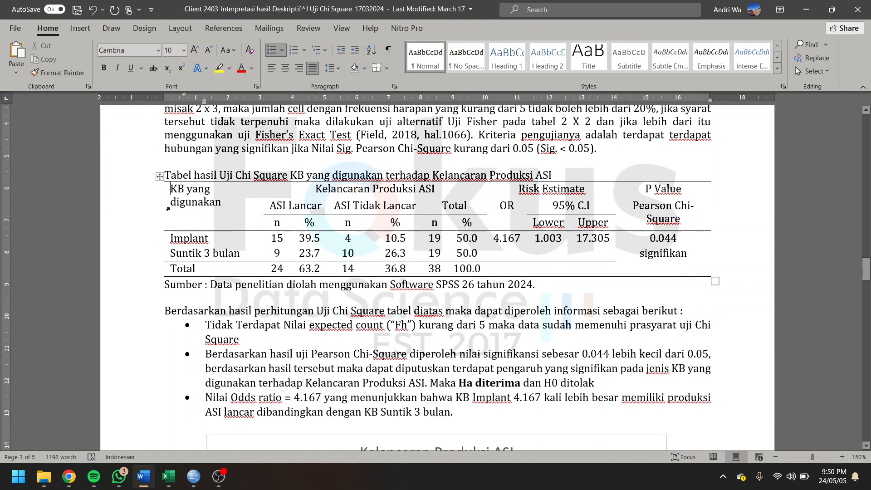
left_click_drag(171, 240, 208, 240)
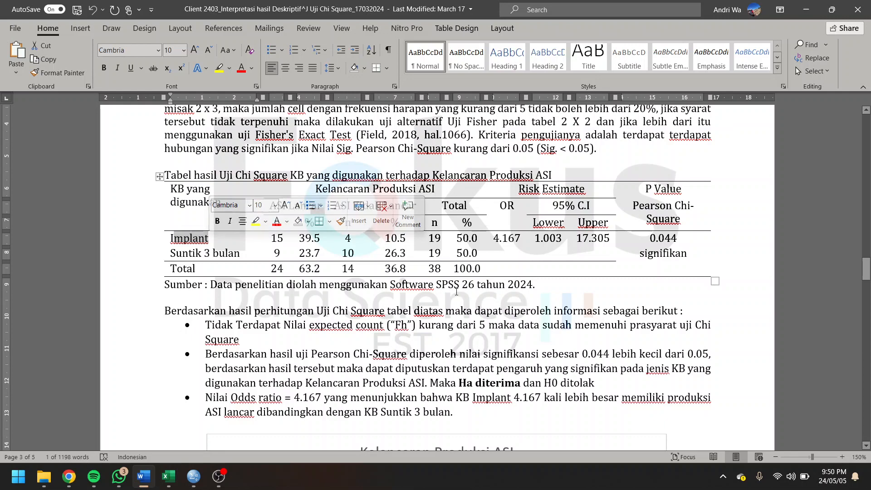
left_click(209, 407)
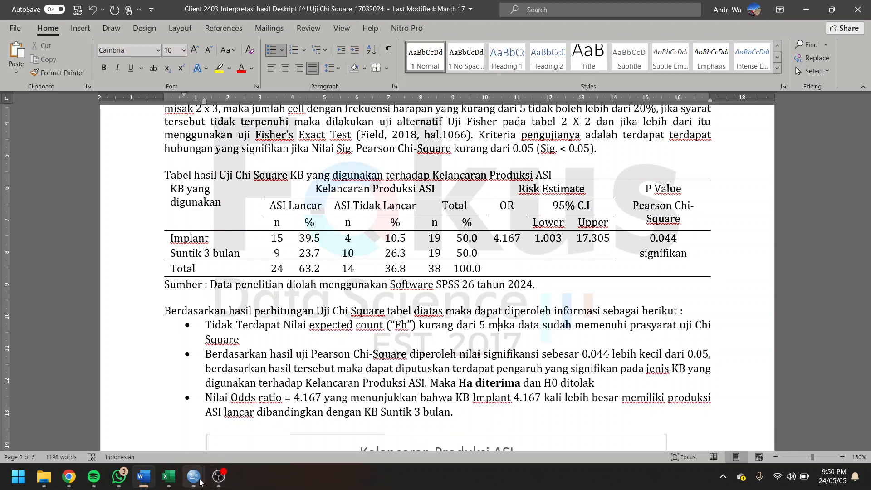
left_click(230, 468)
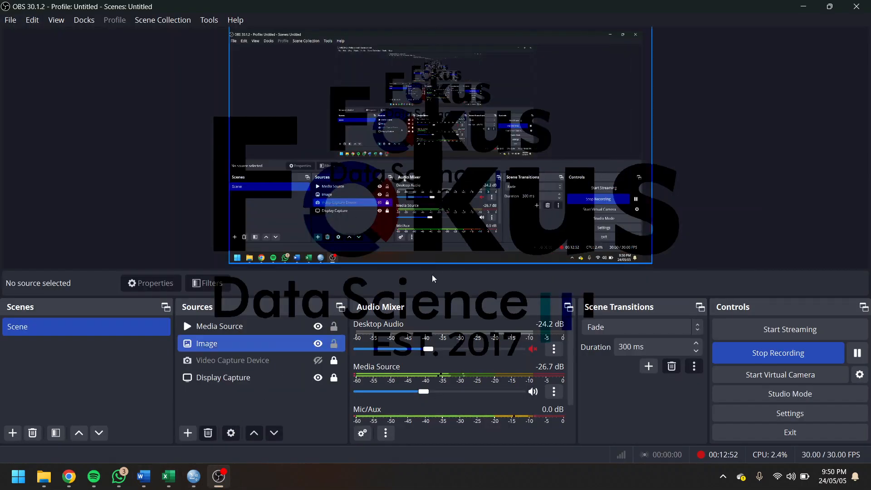